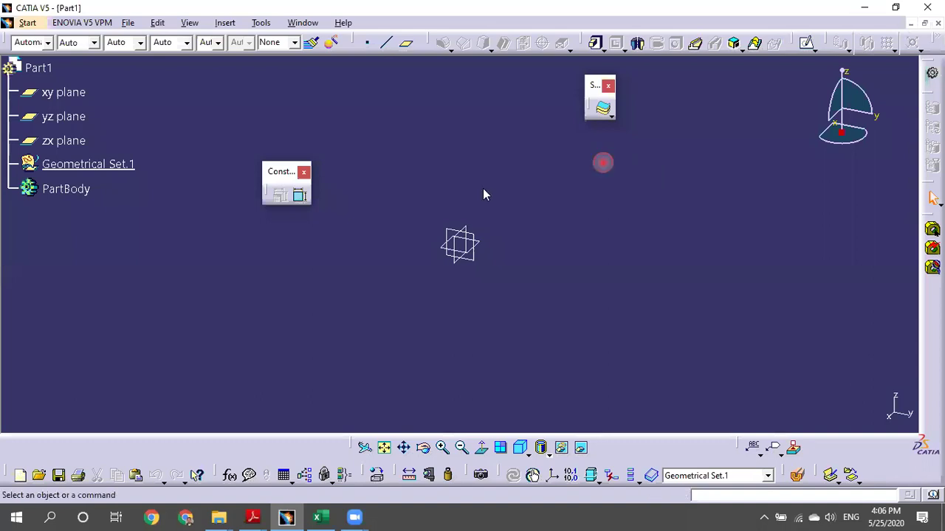
Undock the Sketch-Based Features toolbar into the workspace and close the Sketcher and Constraints toolbars.
click(583, 38)
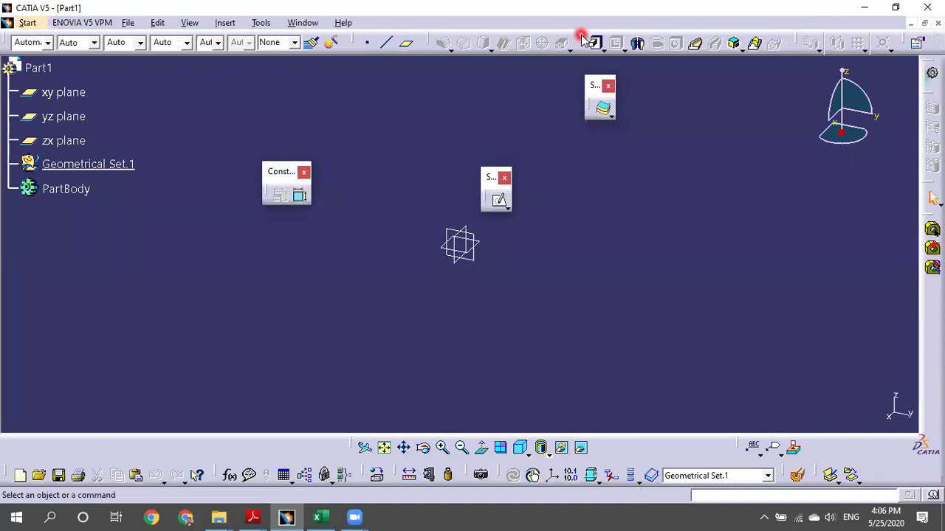
drag(583, 37, 668, 386)
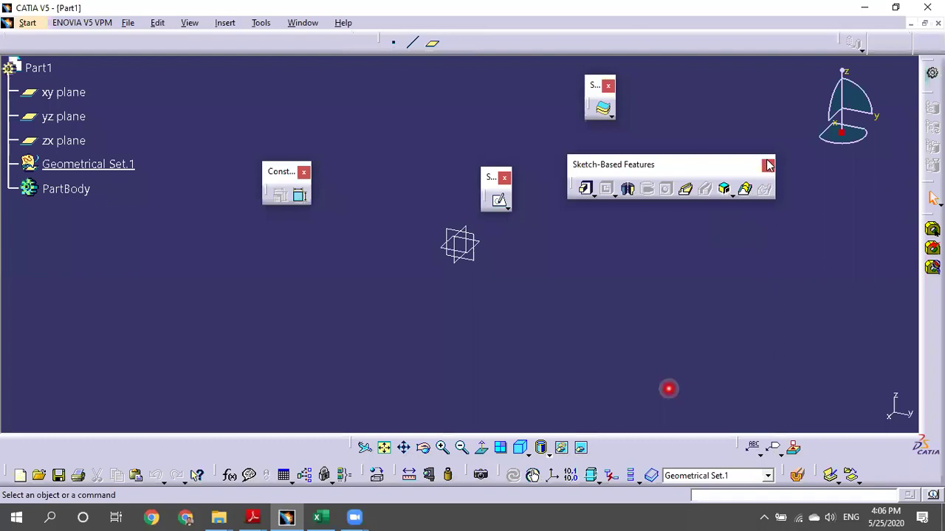
click(504, 177)
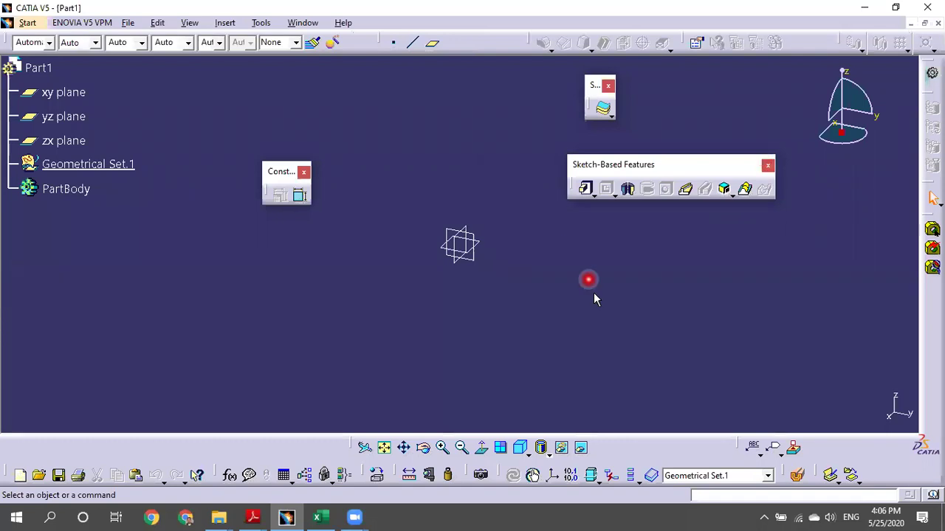
click(303, 171)
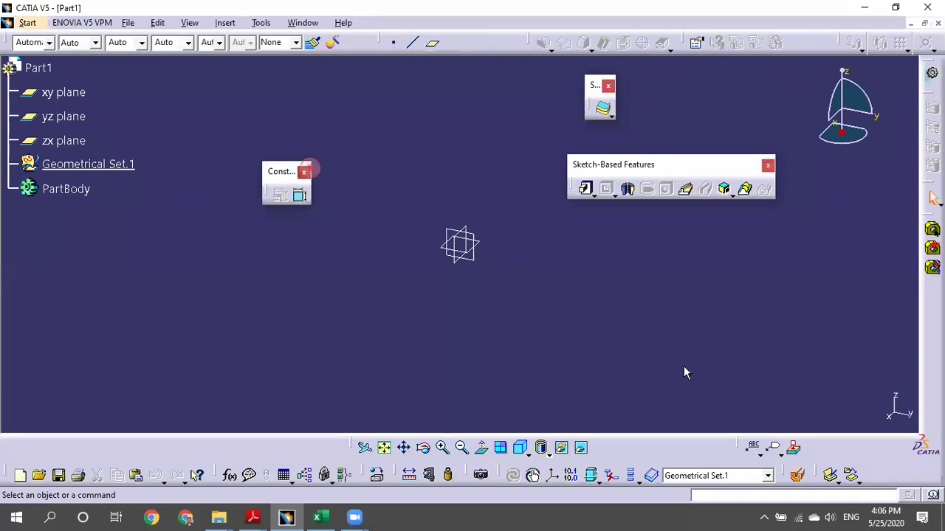
click(769, 383)
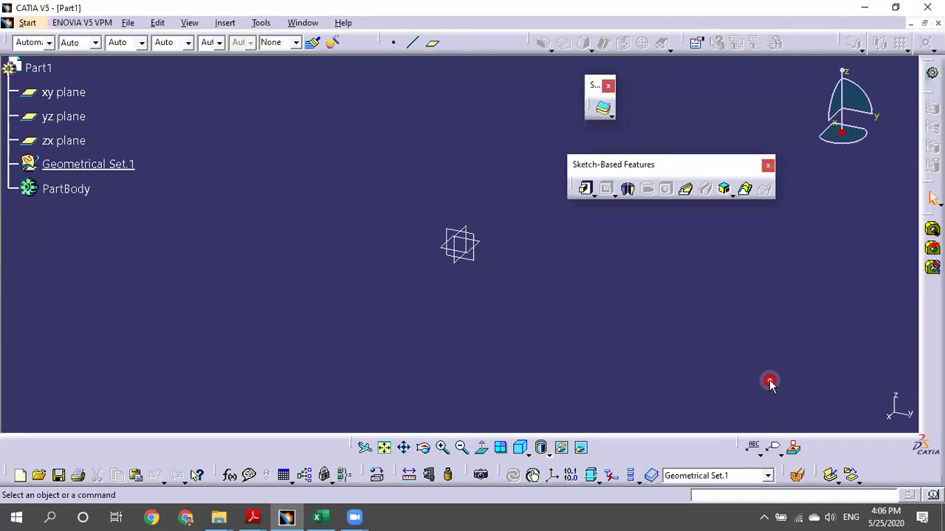
Show the Constraints toolbar again and hide it using the list of available toolbars.
click(750, 221)
click(931, 302)
right_click(931, 301)
mouse_move(834, 321)
right_down()
mouse_move(833, 301)
mouse_move(835, 506)
mouse_move(817, 498)
mouse_move(778, 431)
mouse_move(773, 352)
right_up()
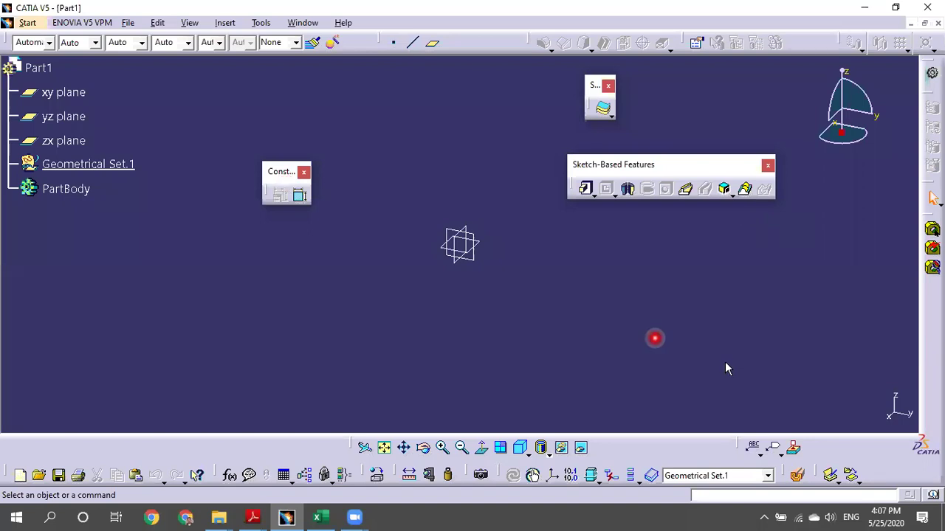
right_click(934, 350)
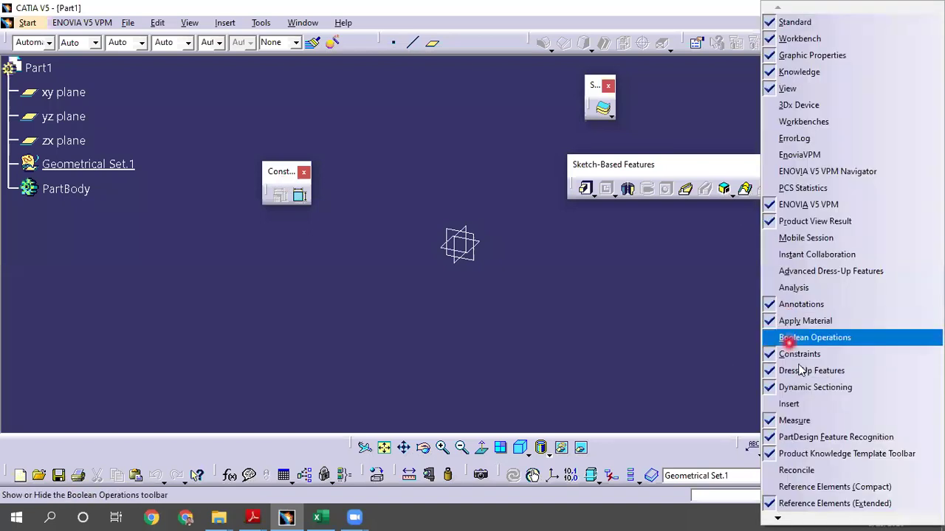
click(782, 354)
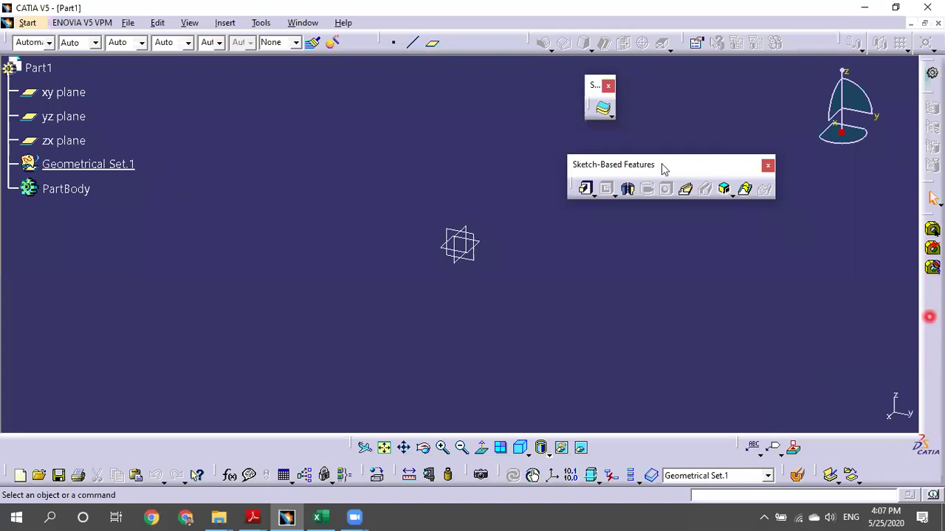
Undock the Dress-Up Features and Reference Elements (Extended) toolbars and close both.
drag(531, 42, 171, 187)
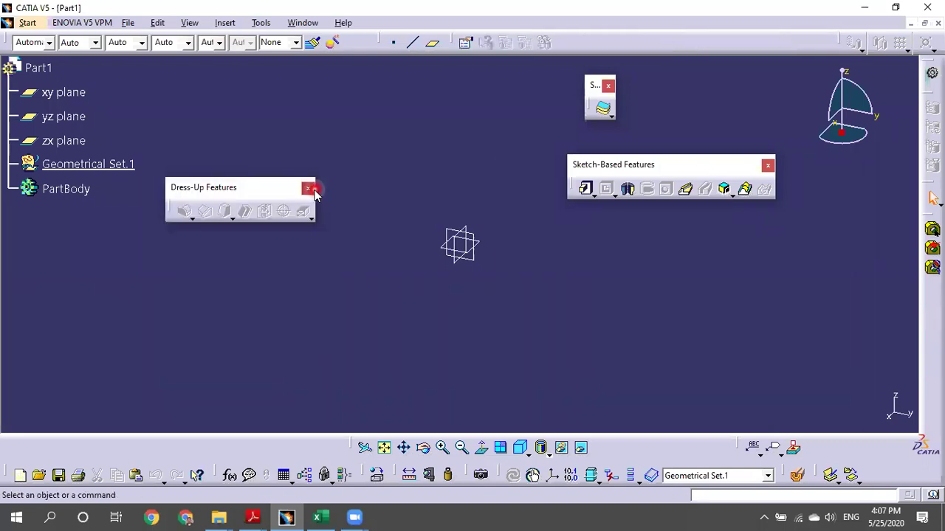
click(308, 188)
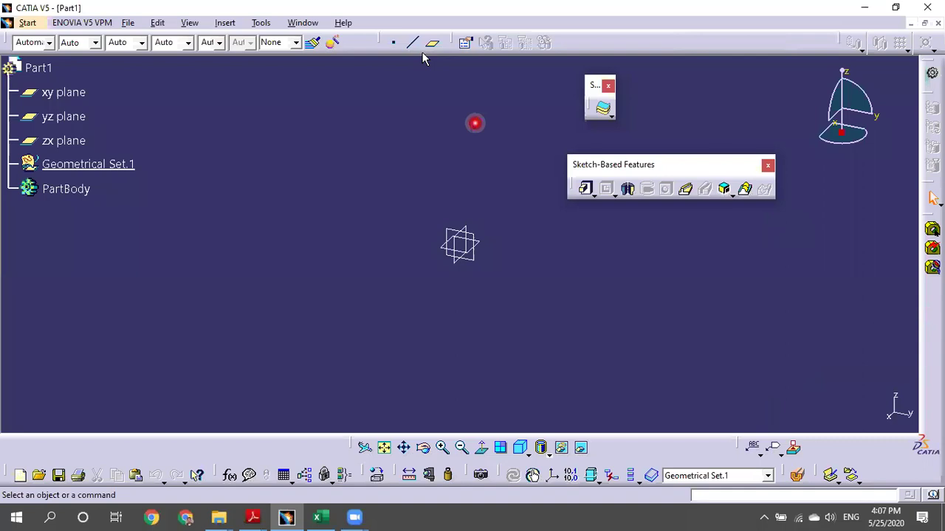
drag(424, 42, 337, 153)
click(330, 151)
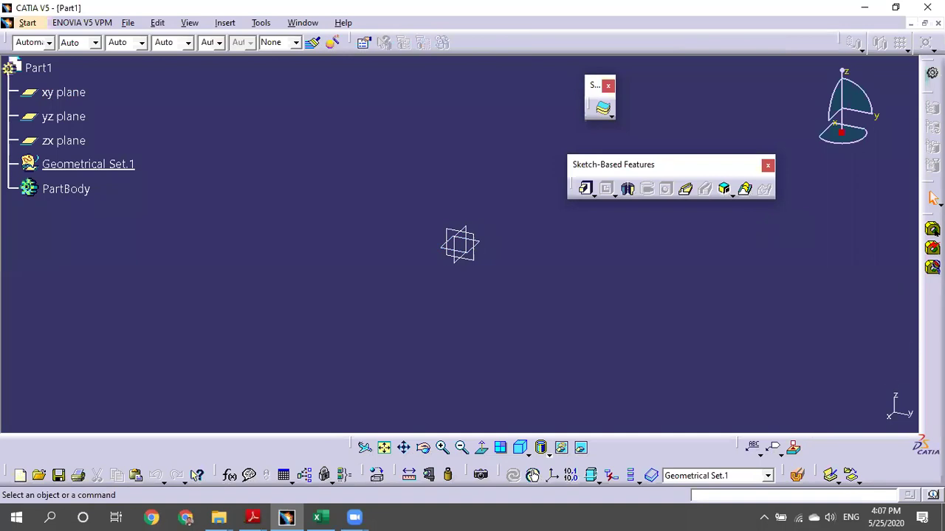
right_click(931, 354)
mouse_move(797, 514)
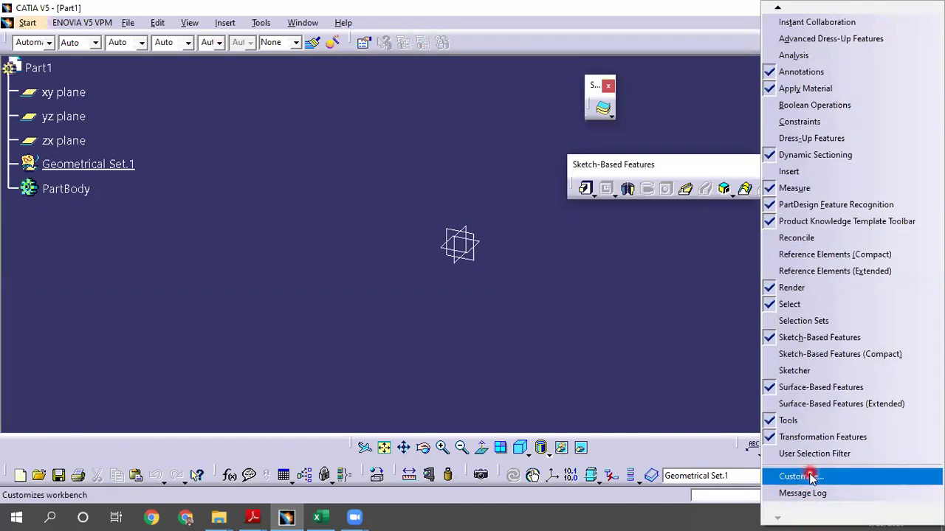
click(811, 477)
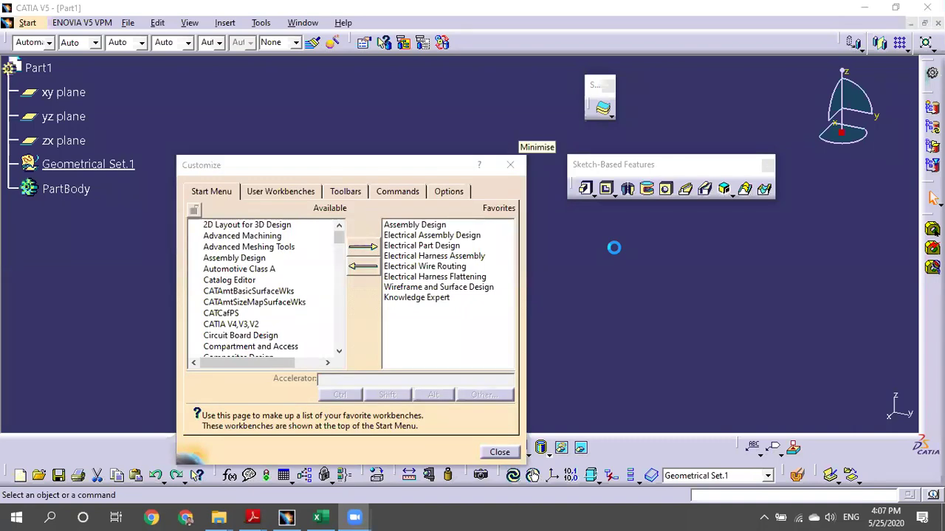
click(630, 299)
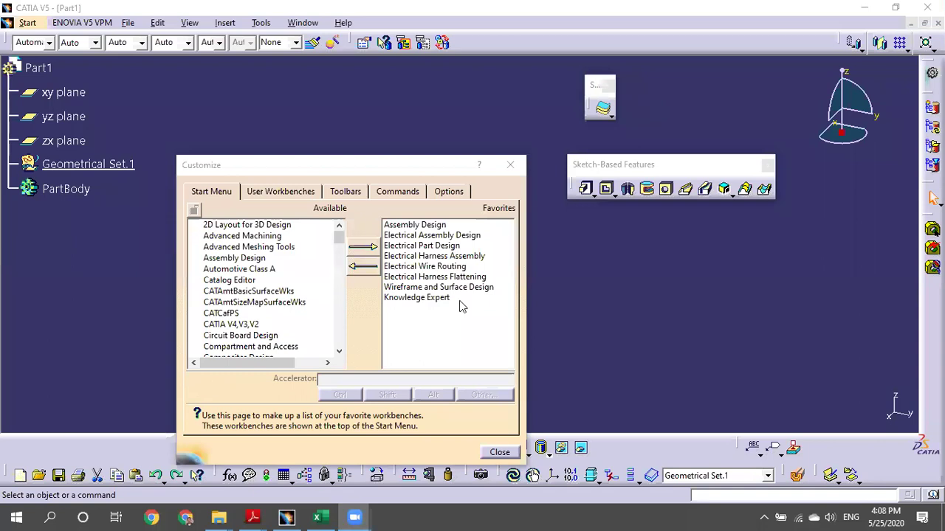
click(341, 208)
click(346, 193)
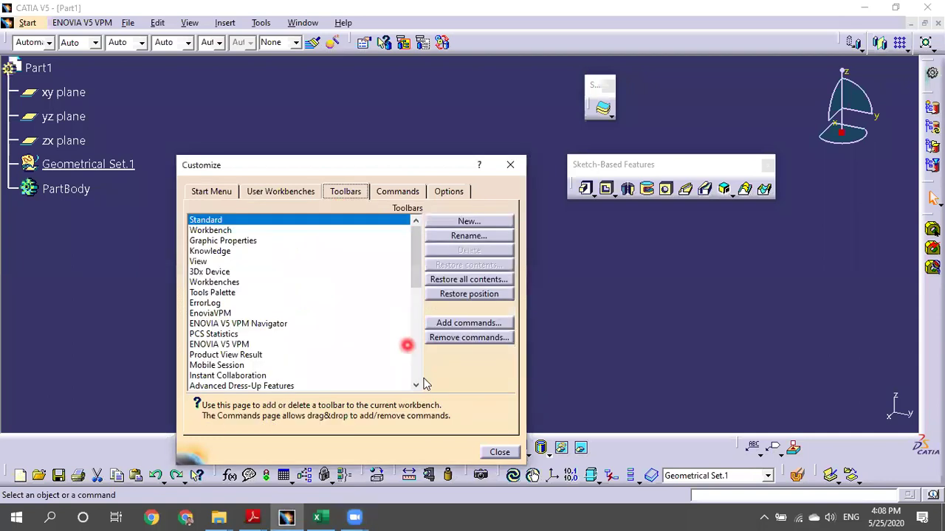
click(447, 279)
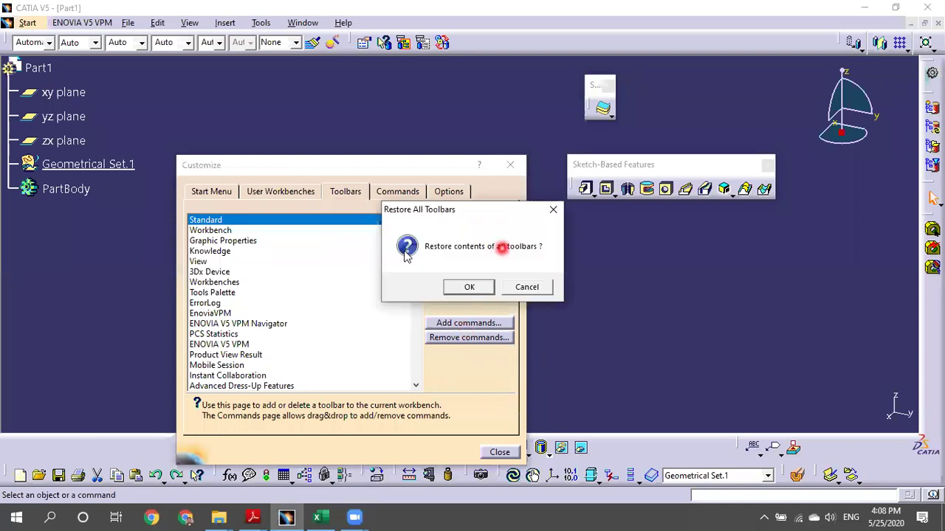
click(532, 286)
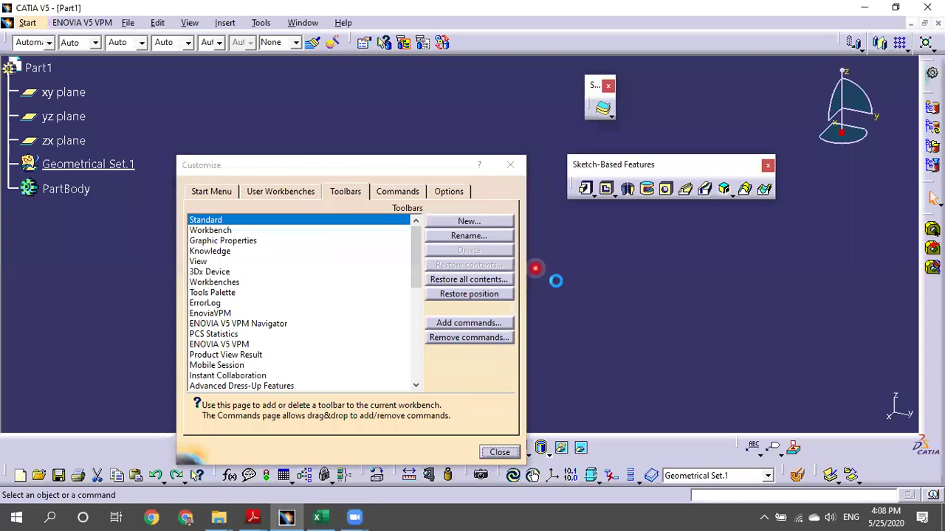
click(519, 166)
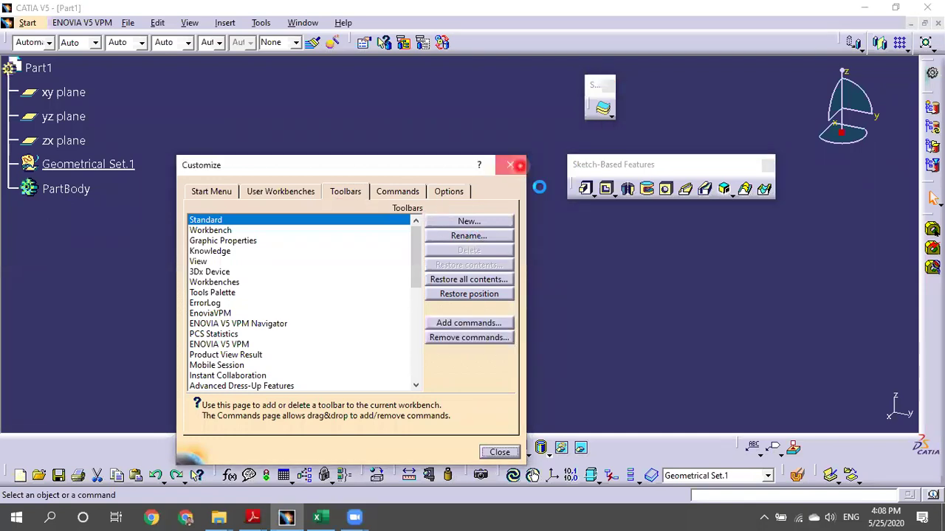
click(262, 22)
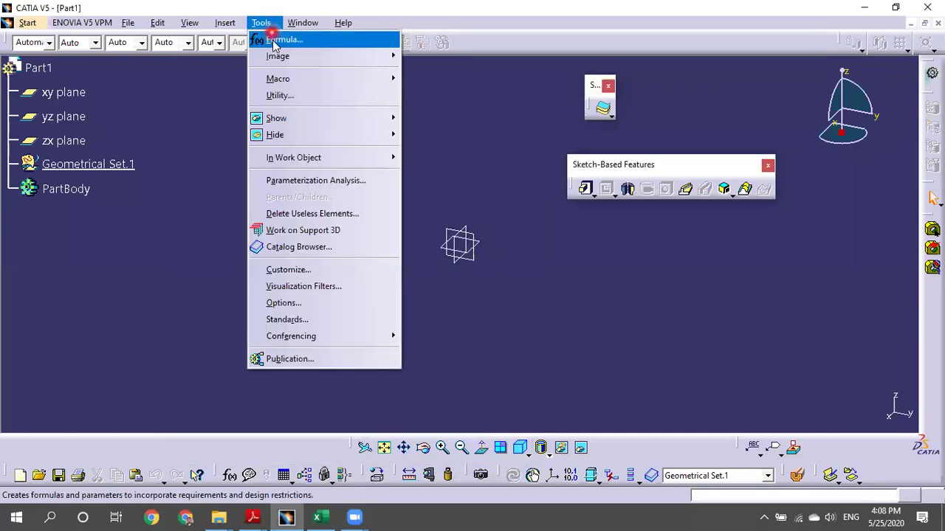
click(321, 303)
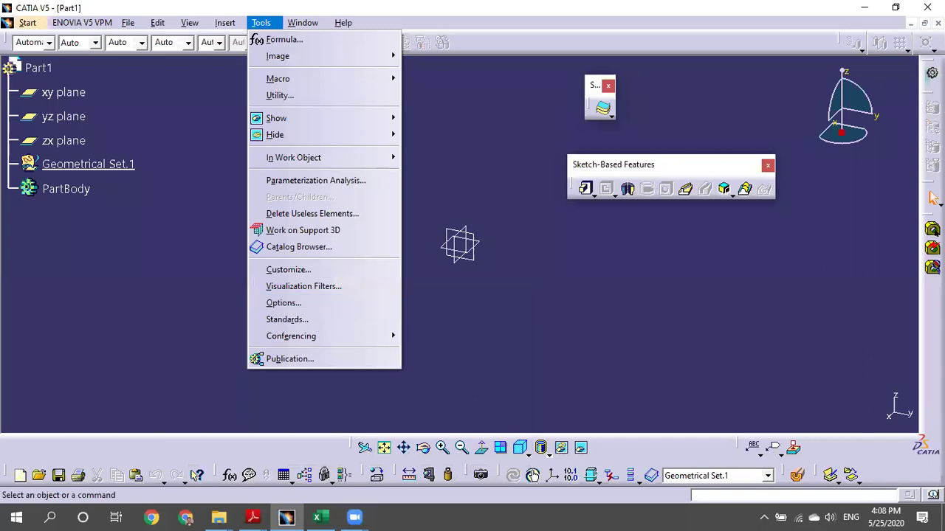
Restore the contents of all toolbars through the workbench customization settings and confirm the restoration.
right_click(930, 358)
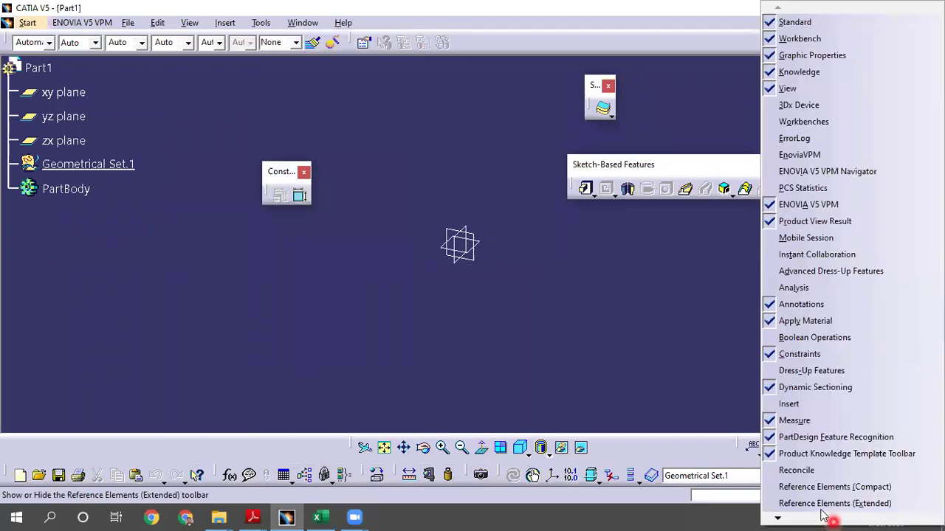
mouse_move(822, 516)
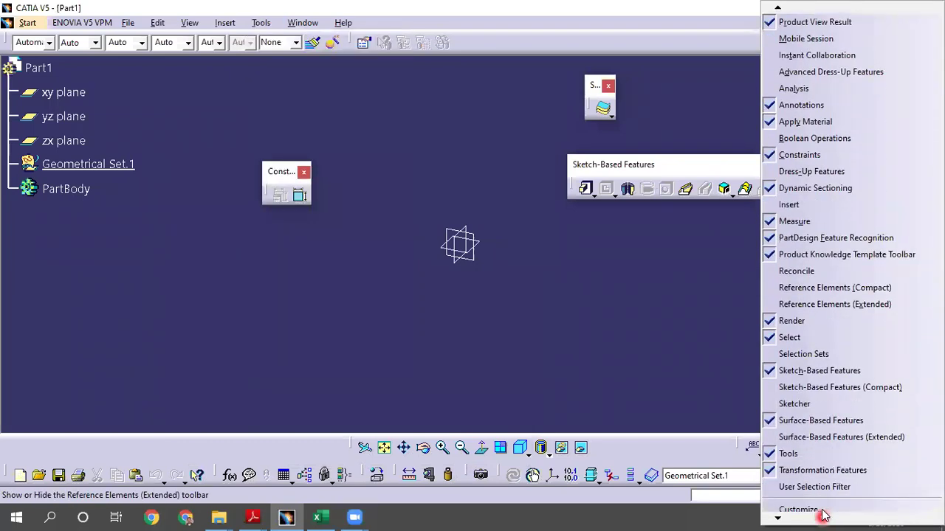
click(801, 478)
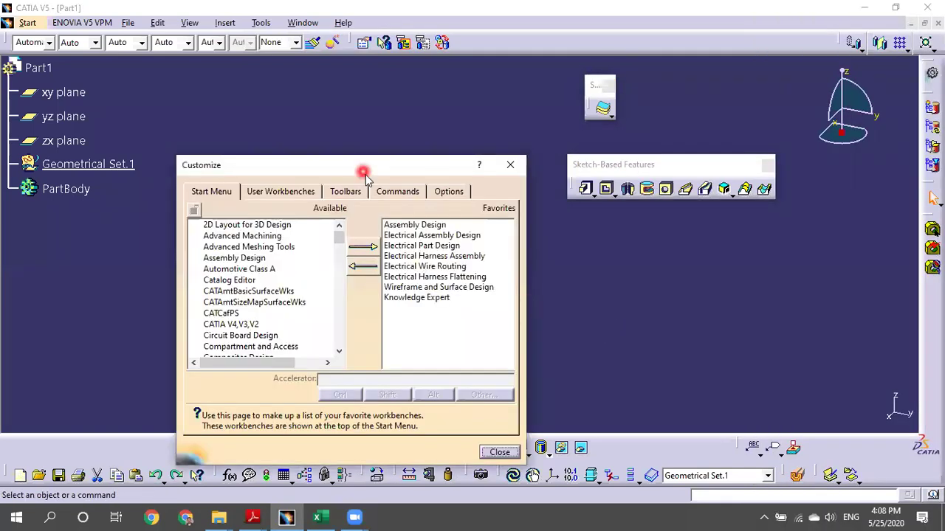
click(348, 191)
click(439, 284)
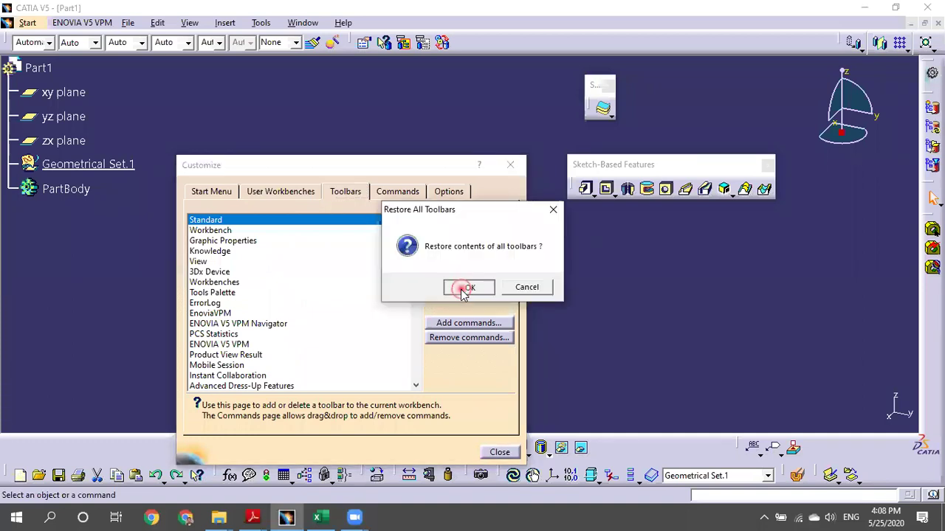
click(460, 289)
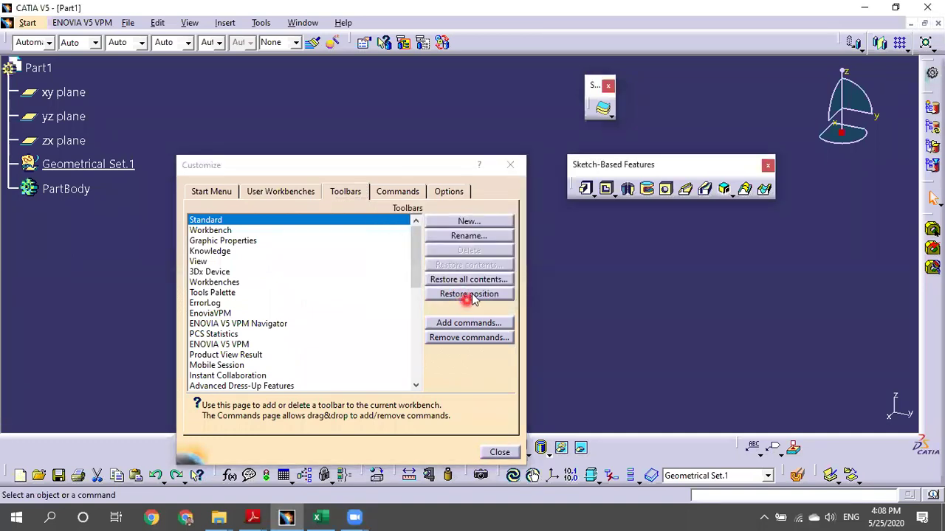
Restore the default positions of all toolbars, finish customizing and close the ENOVIA V5 VPM Navigator toolbar.
click(467, 288)
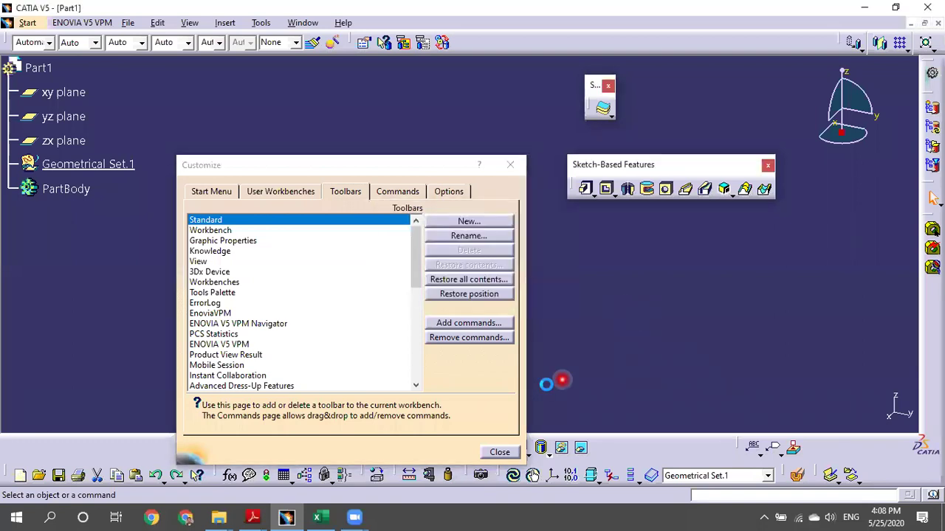
click(496, 453)
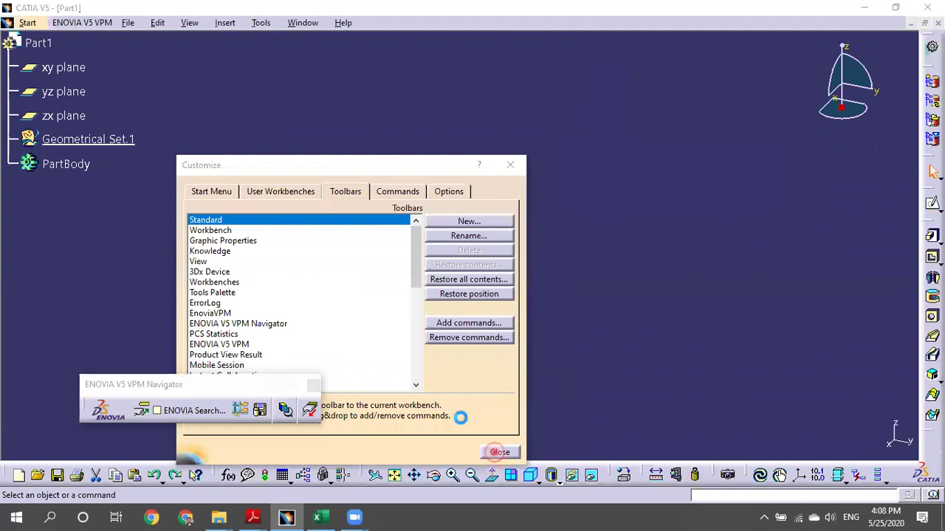
click(313, 385)
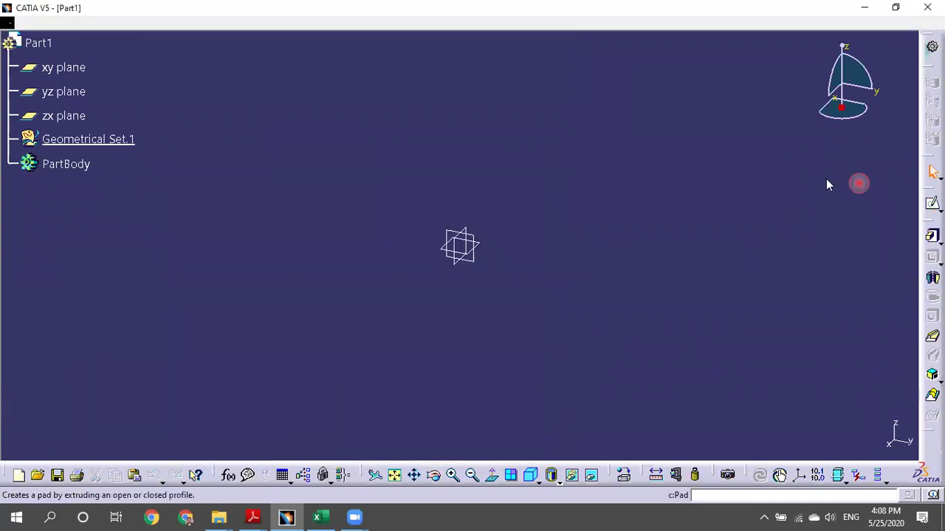
Undock the Sketcher, Sketch-Based Features and Surface-Based Features toolbars as floating toolbars in the workspace.
drag(915, 225, 790, 151)
mouse_move(928, 188)
mouse_down()
mouse_move(766, 111)
mouse_move(739, 87)
mouse_up()
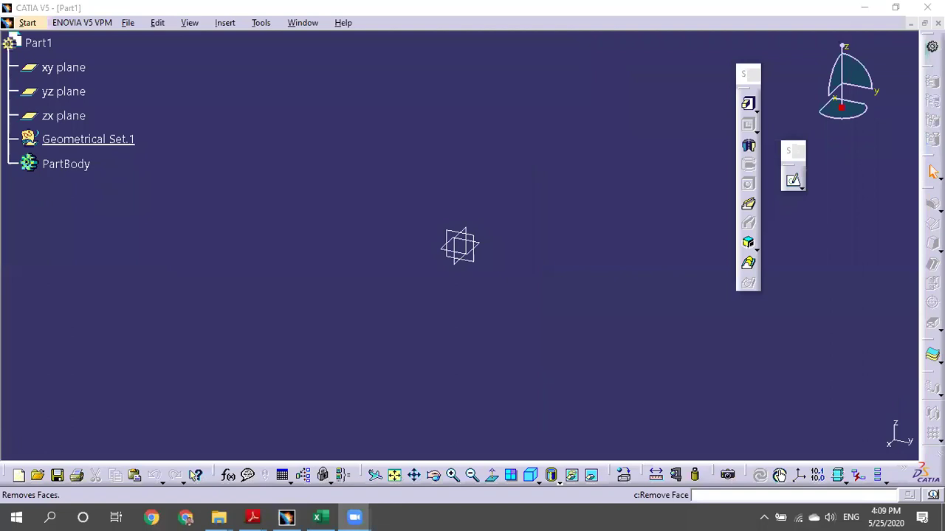
drag(931, 340, 652, 167)
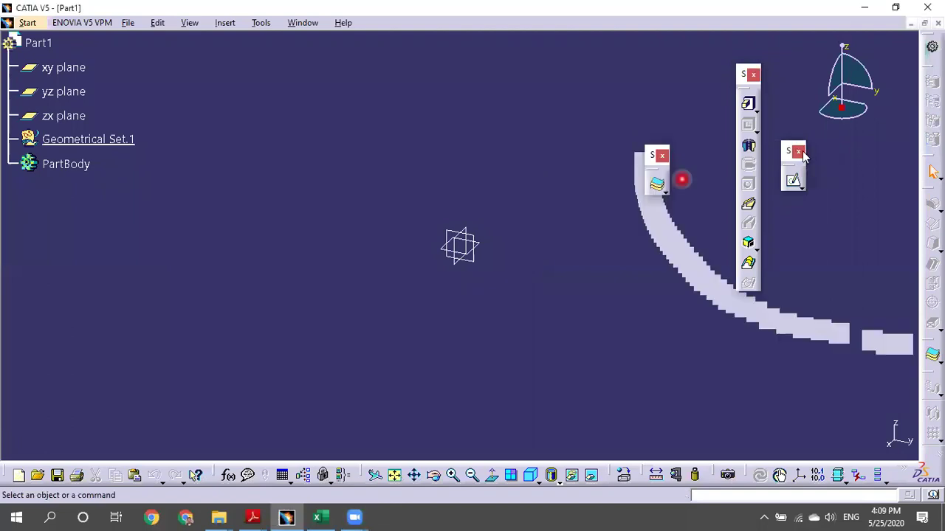
Close the Sketch-Based Features and Dress-Up Features toolbars and undock the Reference Elements (Extended) toolbar.
click(755, 76)
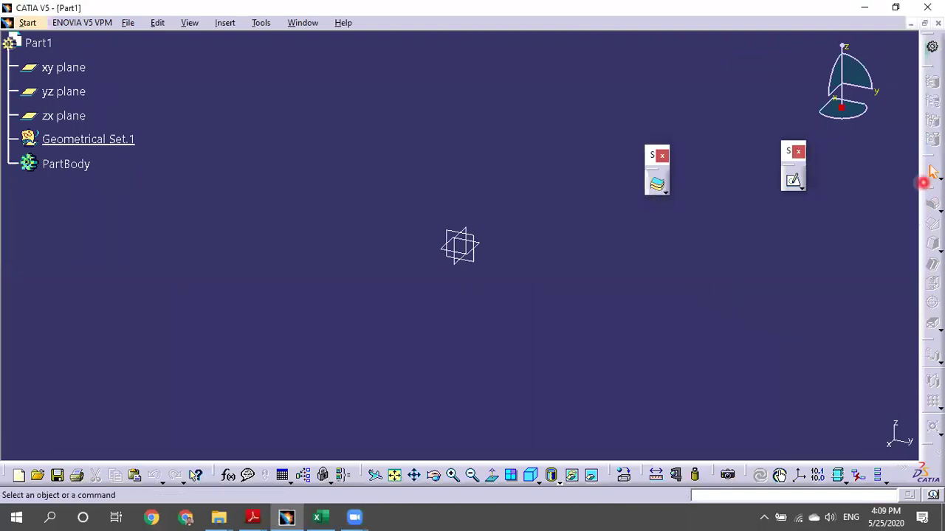
click(702, 187)
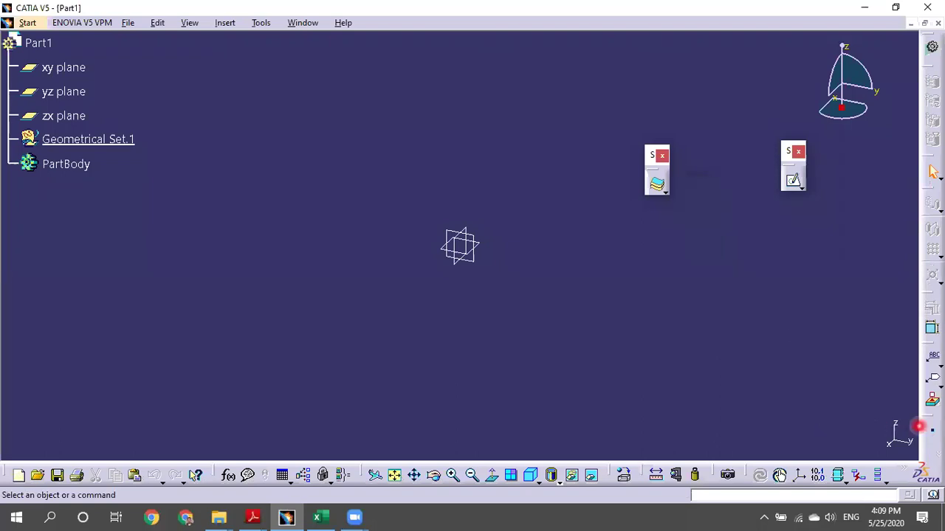
drag(919, 416, 769, 296)
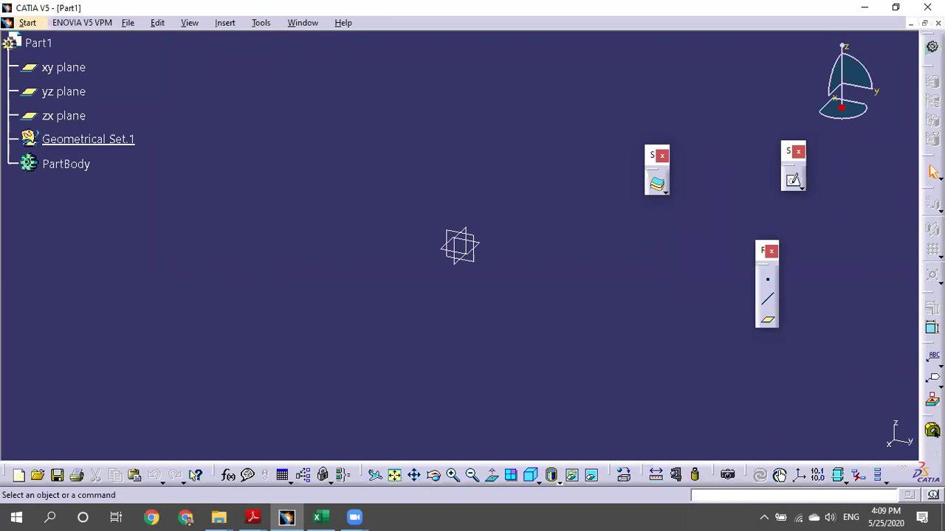
Restore the contents of all toolbars through the toolbar customization settings again and confirm.
right_click(843, 465)
click(780, 515)
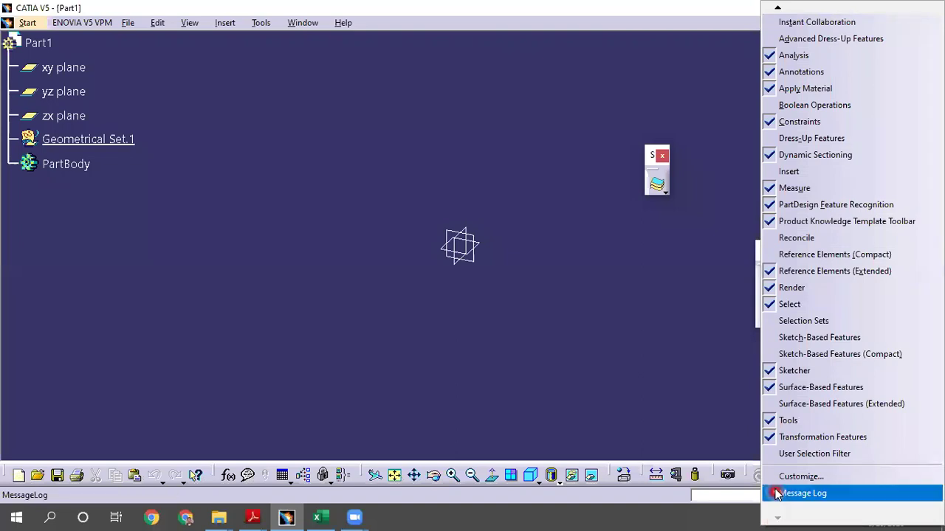
click(749, 394)
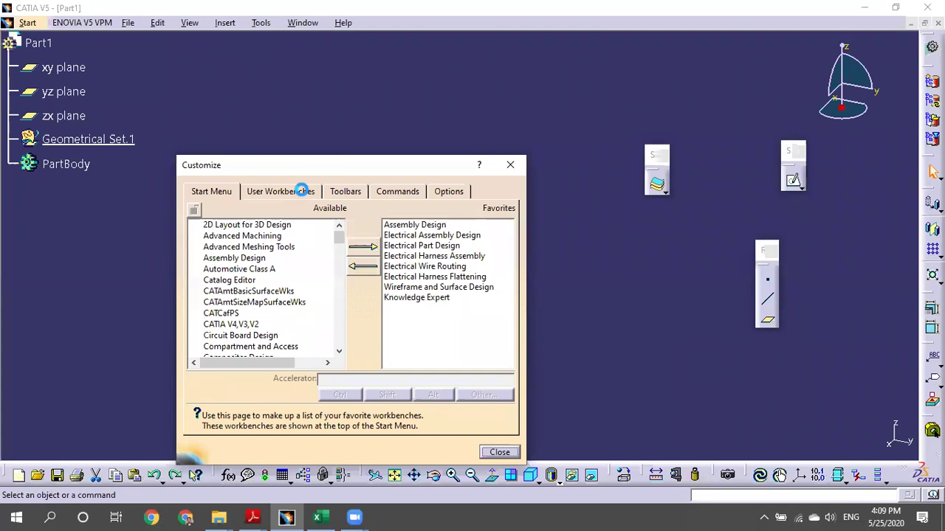
click(347, 192)
click(451, 282)
click(465, 288)
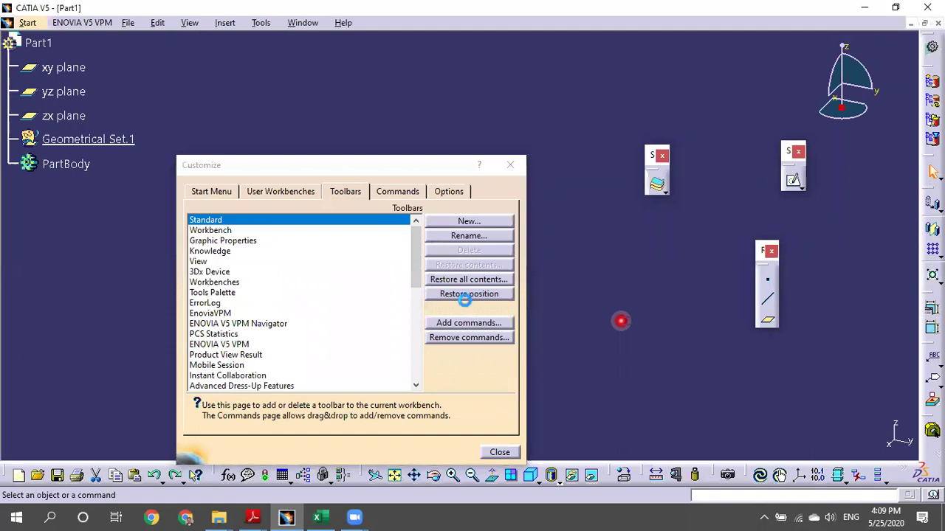
Restore the default positions of all toolbars, and close the ENOVIA V5 VPM Navigator toolbar and the customization settings.
click(467, 295)
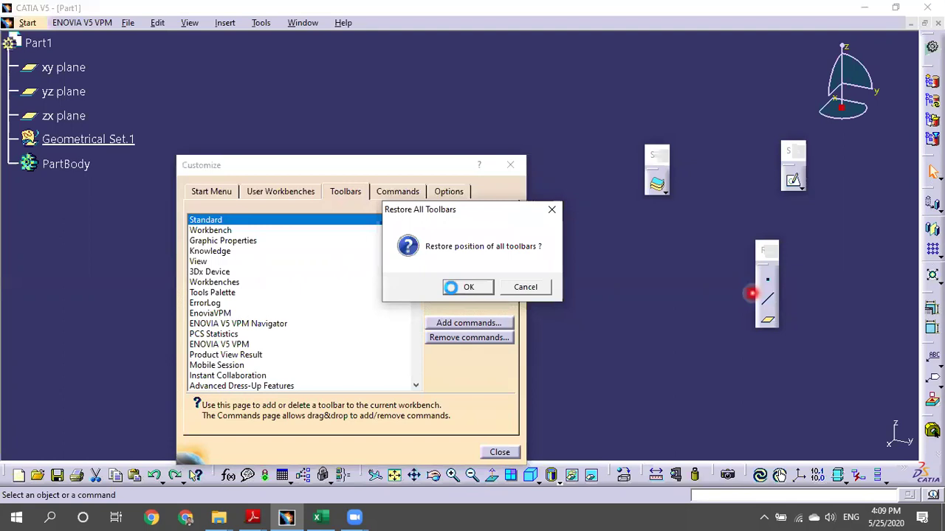
click(450, 287)
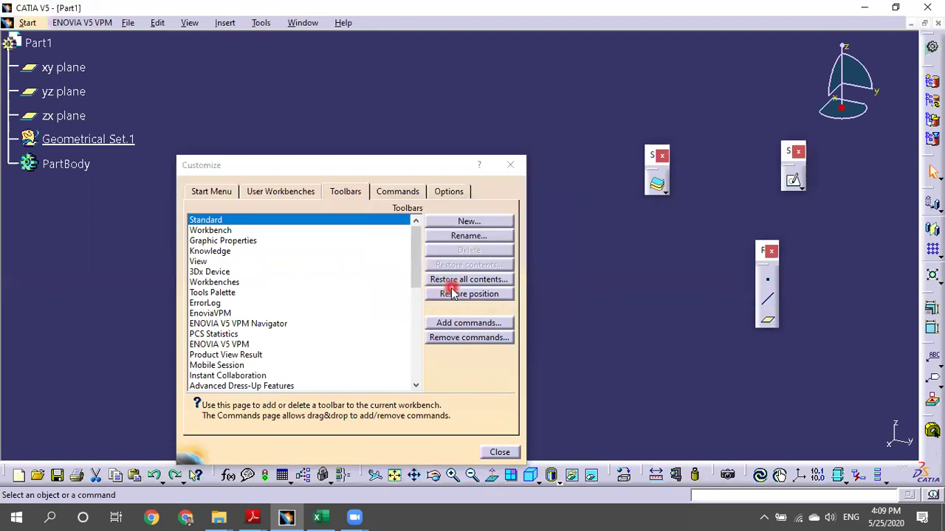
click(210, 217)
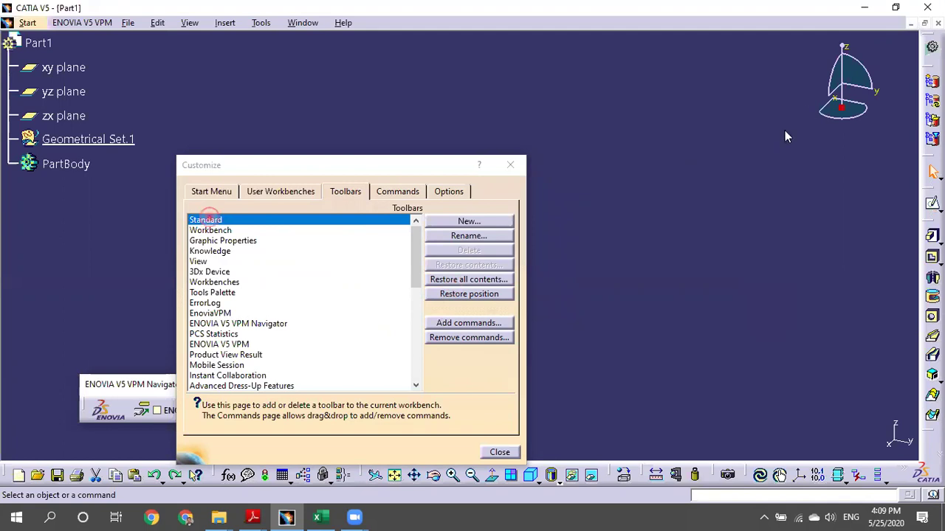
click(507, 164)
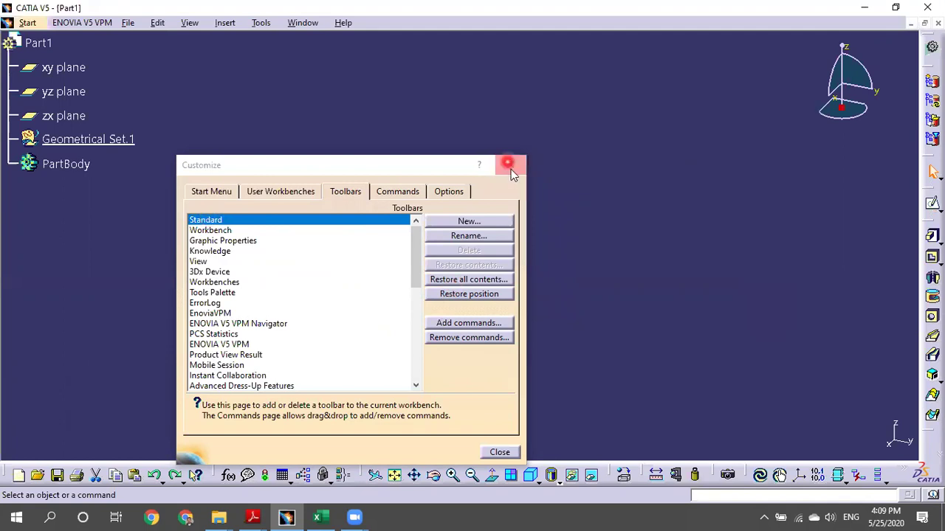
click(576, 198)
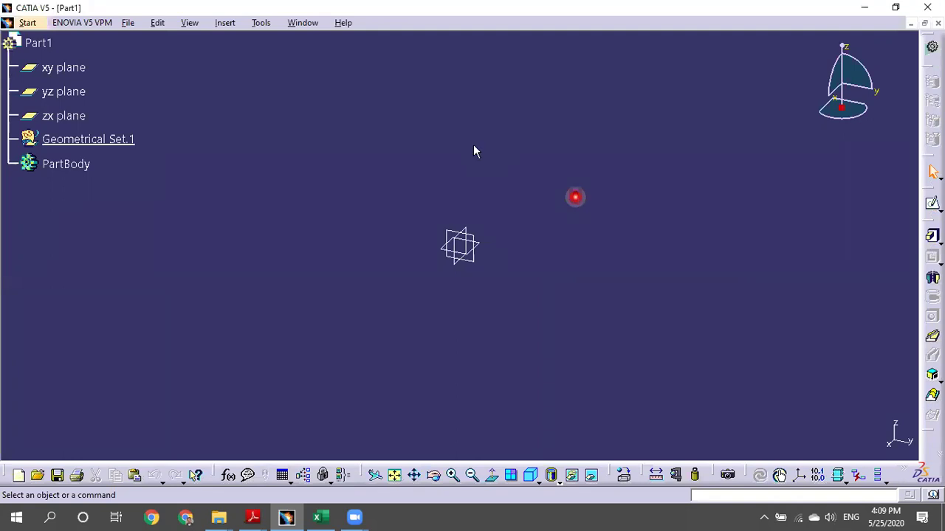
Open the General category of the program options and move the dialog higher on the screen.
click(263, 22)
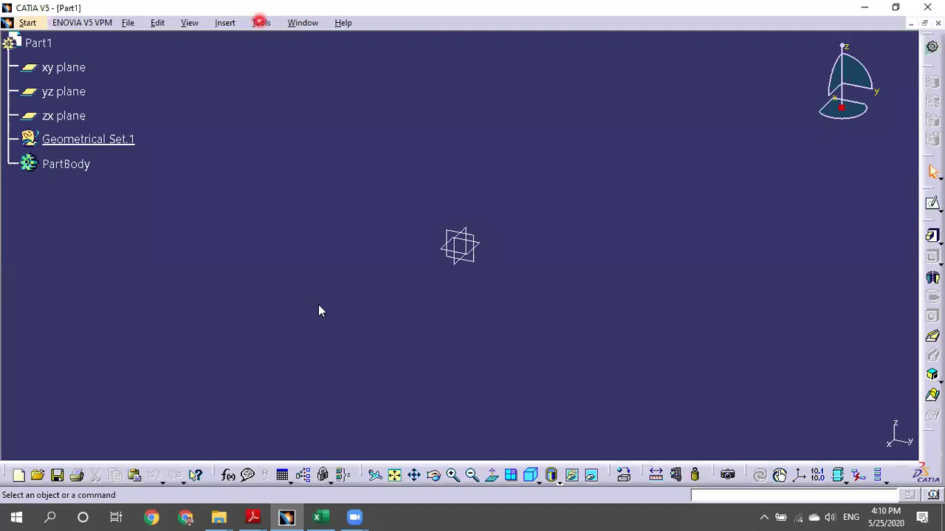
click(260, 23)
click(317, 307)
click(547, 269)
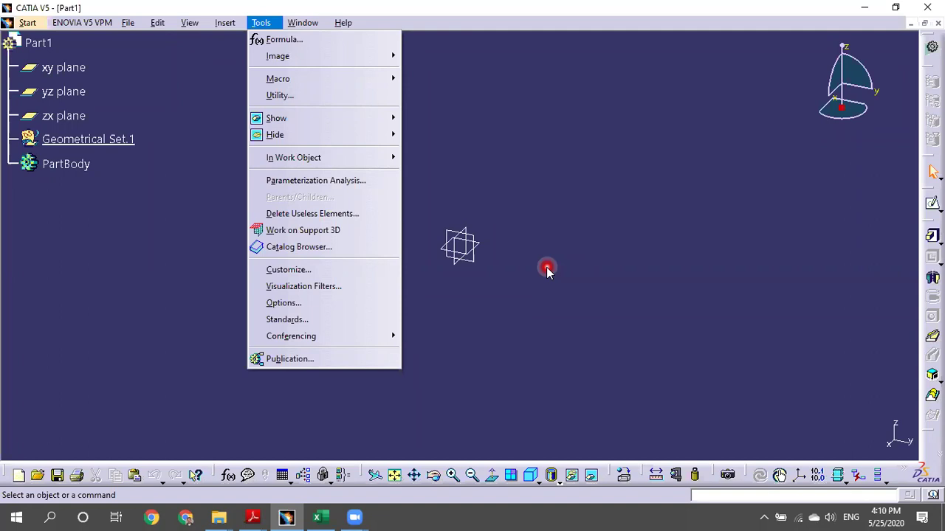
click(281, 305)
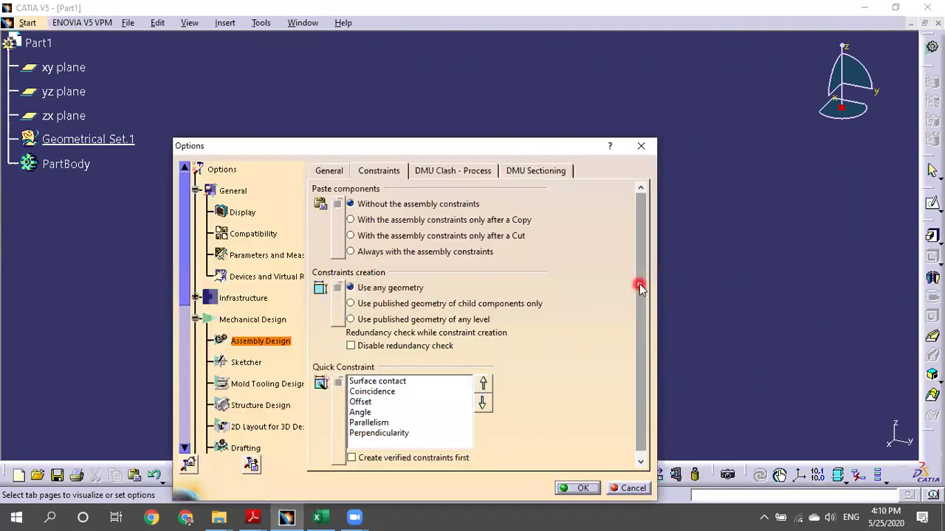
click(234, 192)
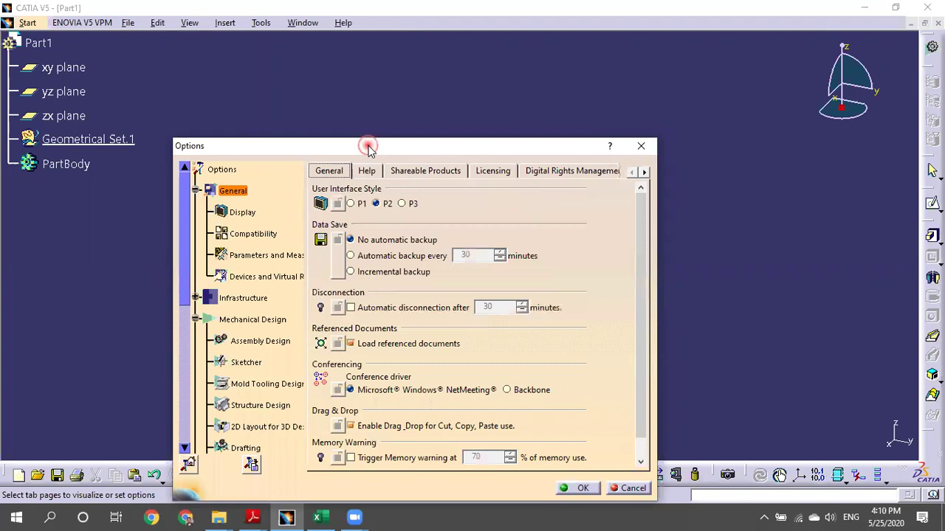
drag(368, 146, 498, 84)
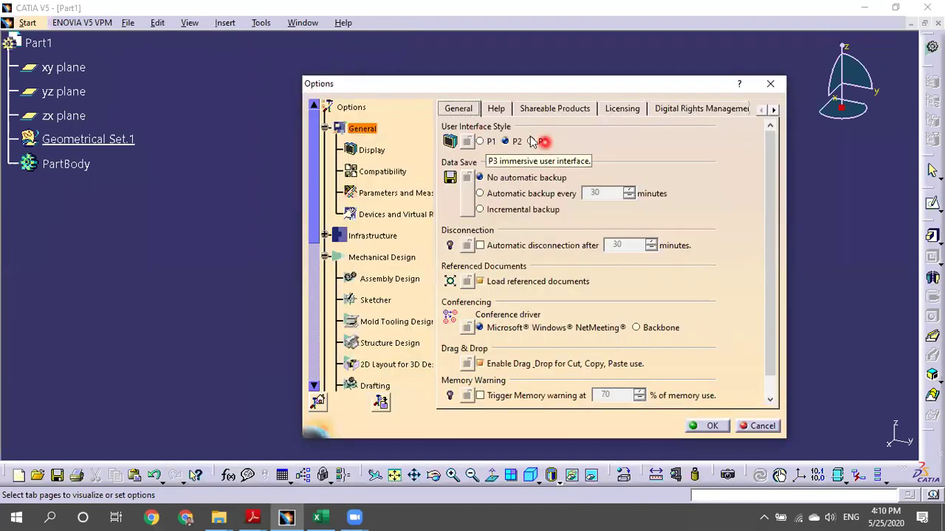
Try the P3 user interface style, set the style back to P2 and accept the options.
click(531, 142)
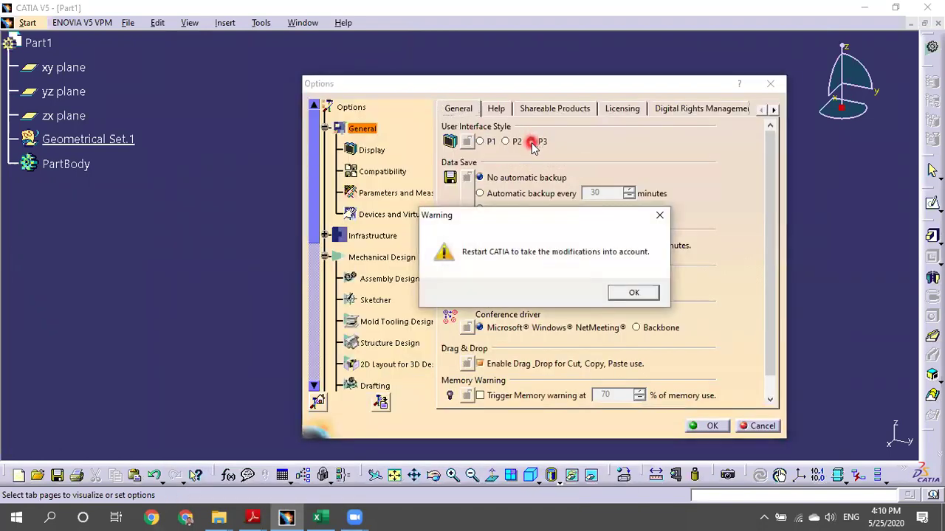
click(659, 214)
click(505, 141)
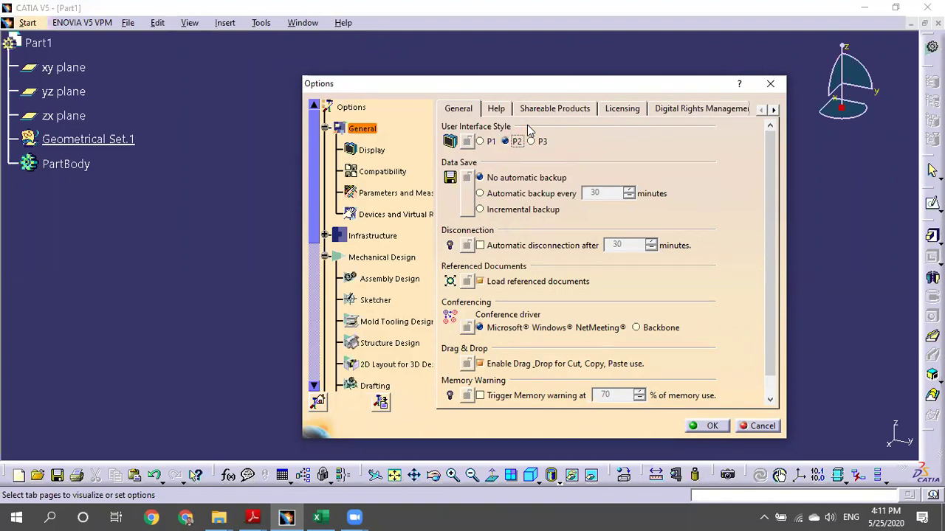
click(714, 426)
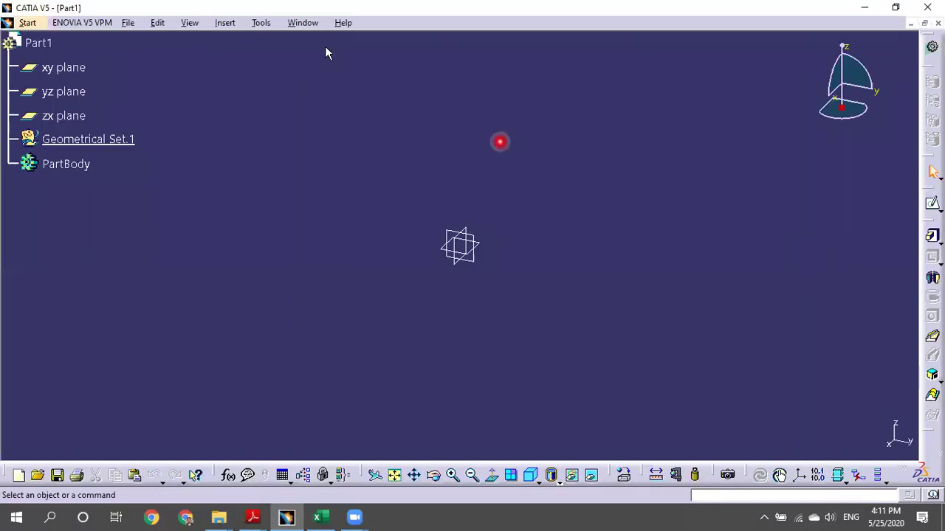
Reopen the General options to check the selected user interface style, and dismiss the dialog.
click(260, 22)
click(286, 302)
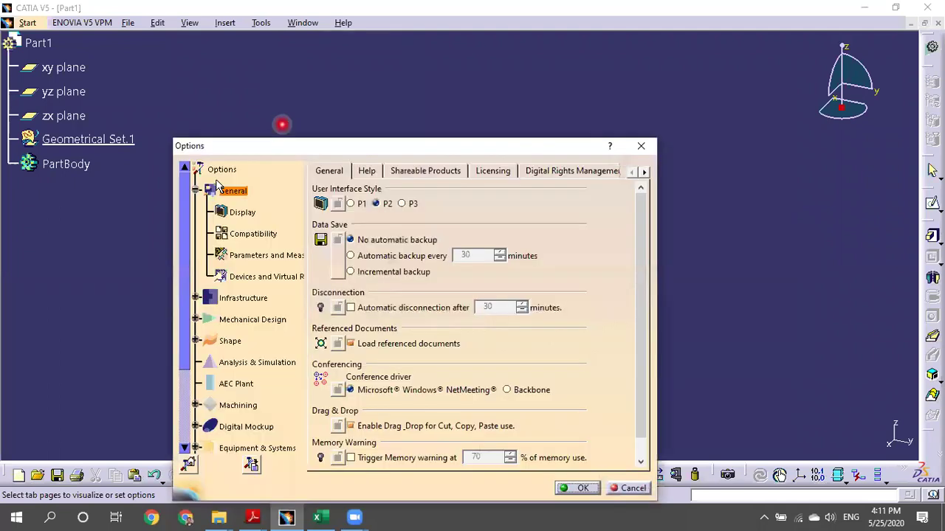
click(223, 190)
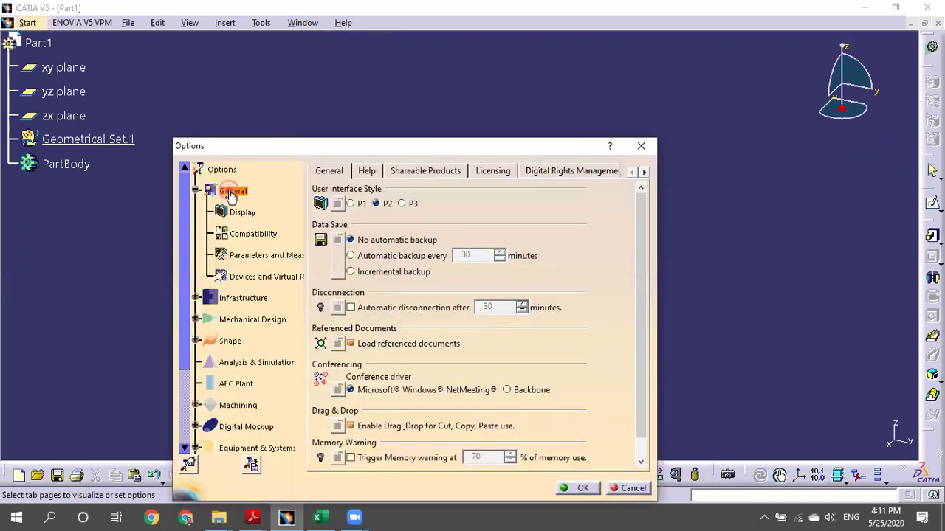
click(377, 204)
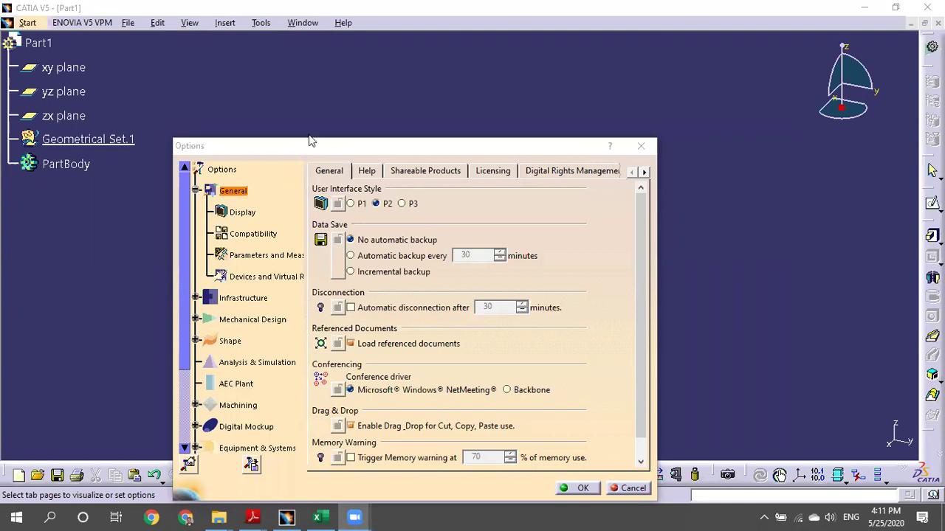
click(736, 304)
click(740, 301)
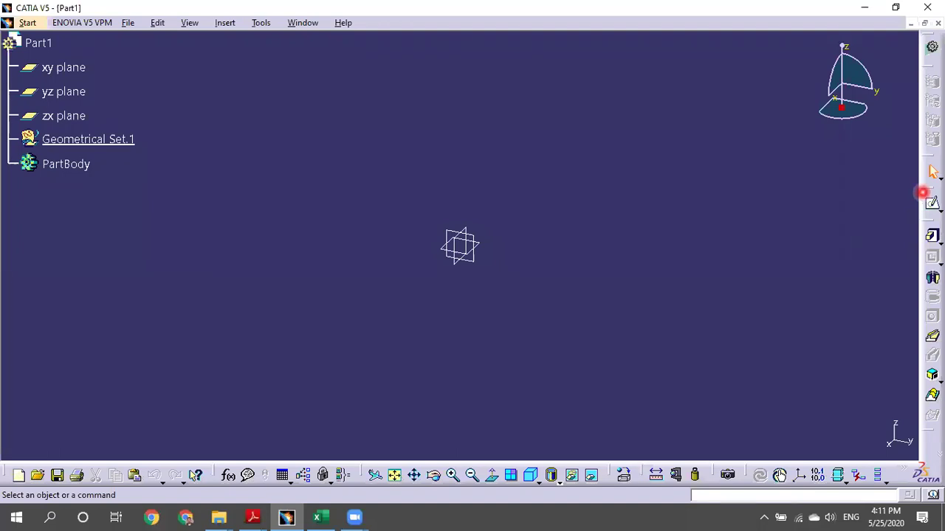
click(28, 22)
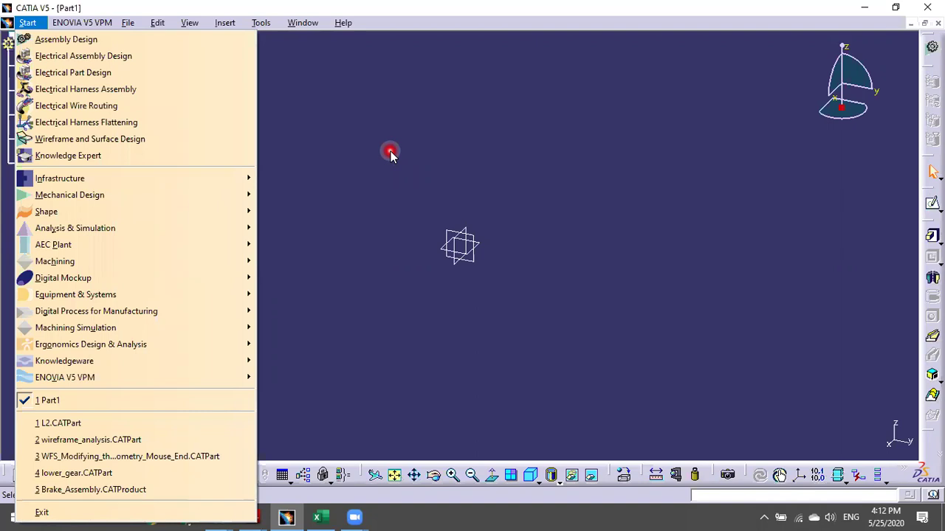
click(478, 151)
click(496, 321)
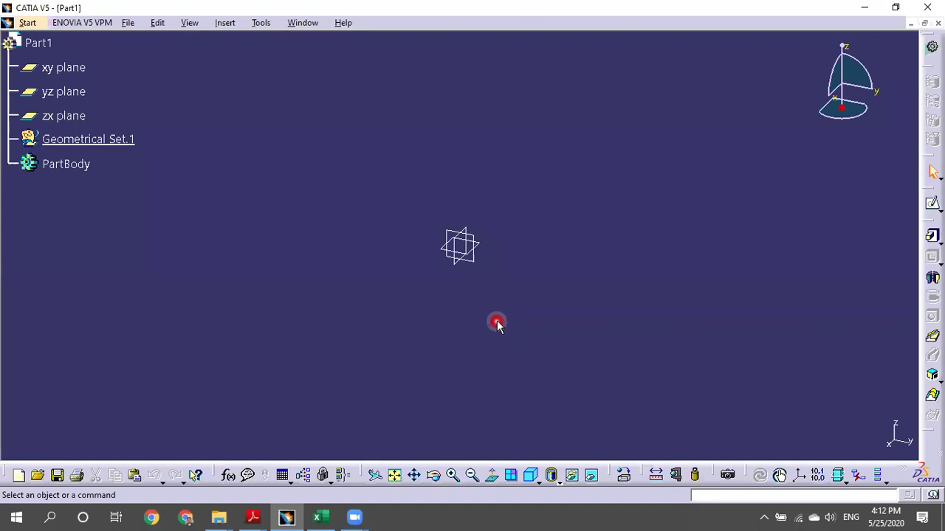
click(611, 310)
click(611, 363)
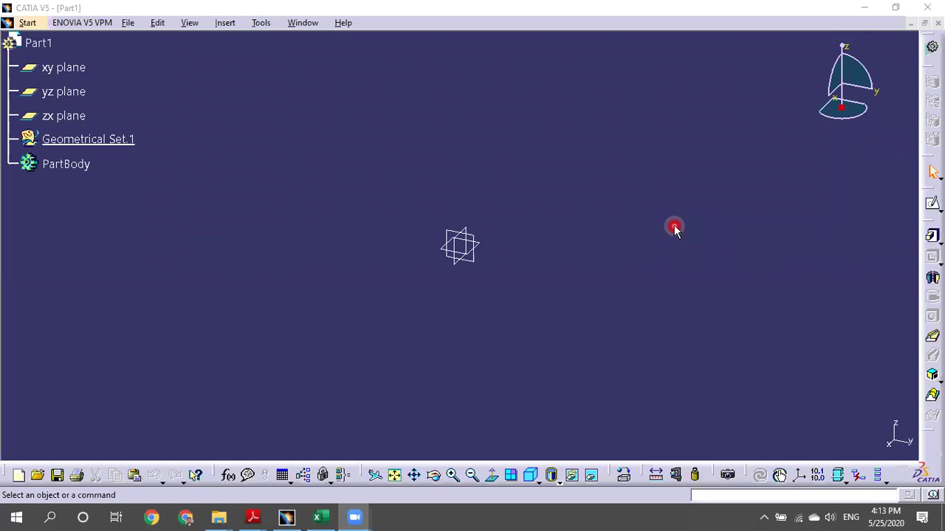
Switch to File Explorer, browse to the DATA D2 folder inside Day 2 and open the Ex2E_1 part in CATIA.
mouse_move(286, 474)
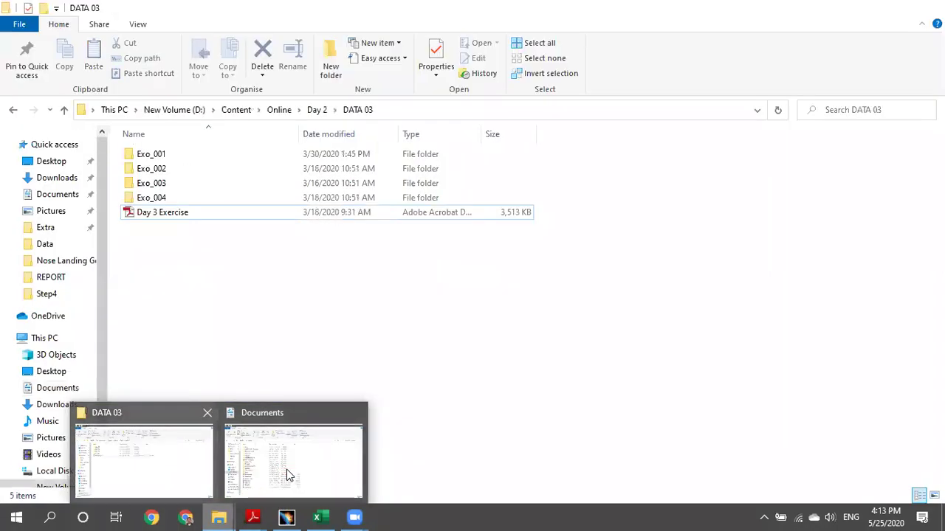
click(166, 478)
click(325, 107)
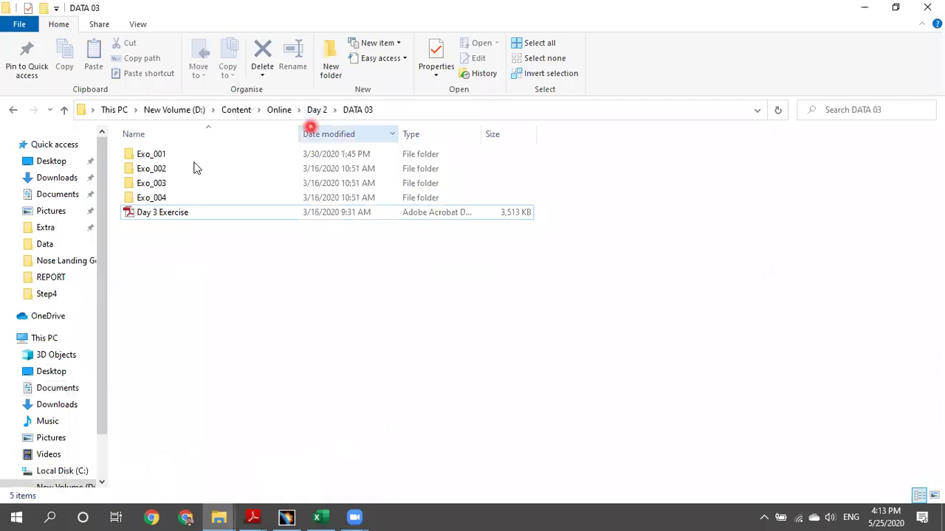
click(316, 109)
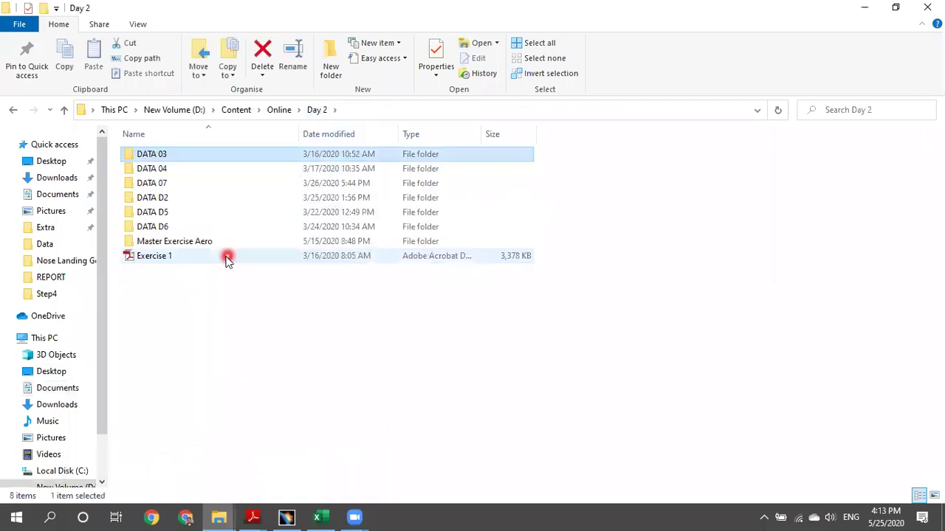
double_click(157, 200)
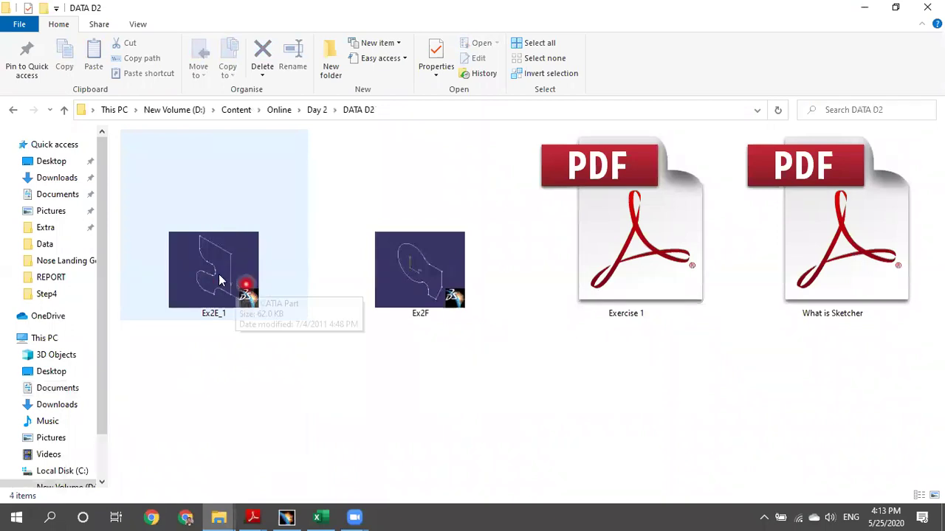
click(223, 276)
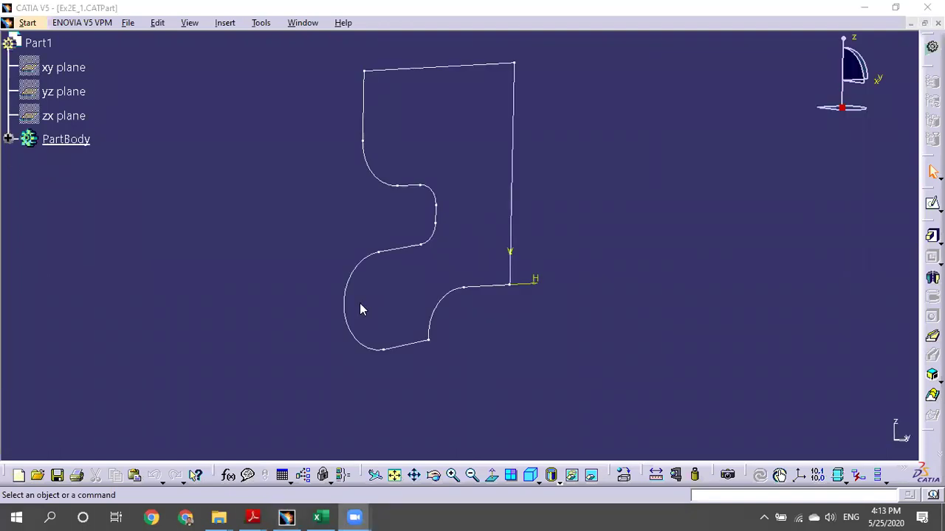
Expand PartBody in the specification tree and open Sketch.1 for editing.
click(632, 305)
mouse_move(577, 298)
middle_down()
mouse_move(600, 322)
mouse_move(599, 293)
mouse_move(554, 336)
mouse_move(567, 308)
mouse_move(549, 322)
mouse_move(536, 277)
mouse_move(570, 284)
middle_up()
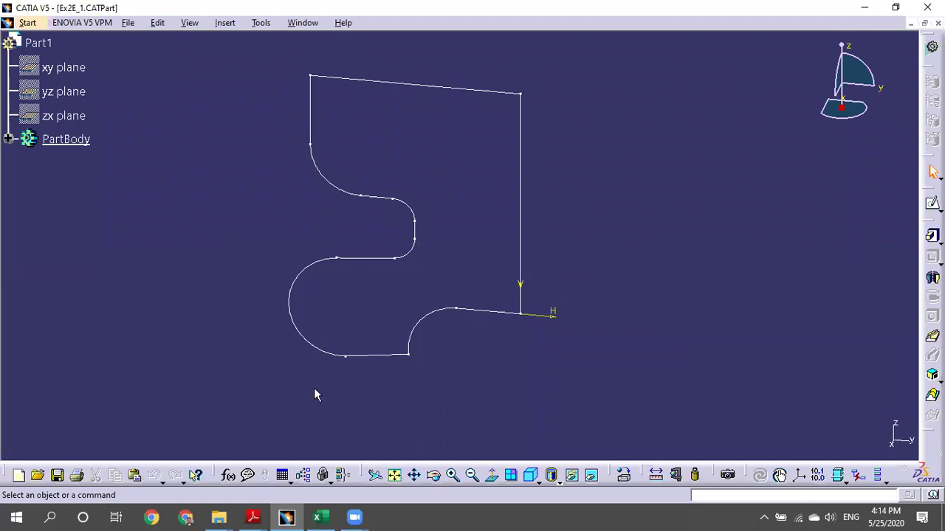
click(714, 257)
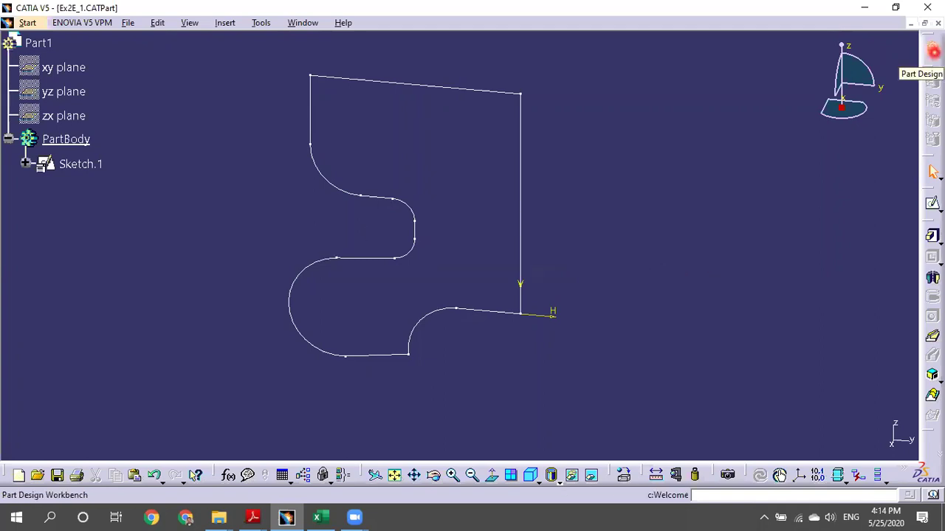
click(84, 164)
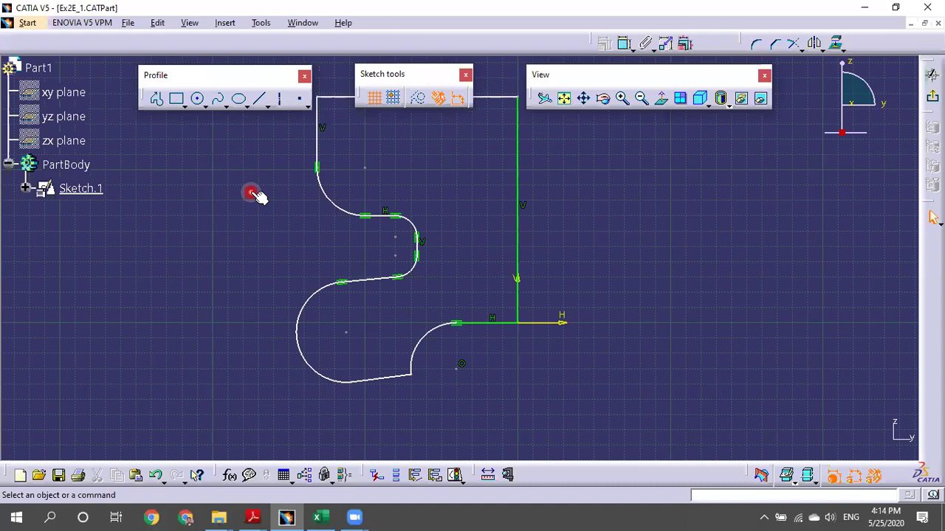
Undock the Constraint toolbar and place it as a floating toolbar beside the sketch profile.
middle_drag(402, 175, 472, 233)
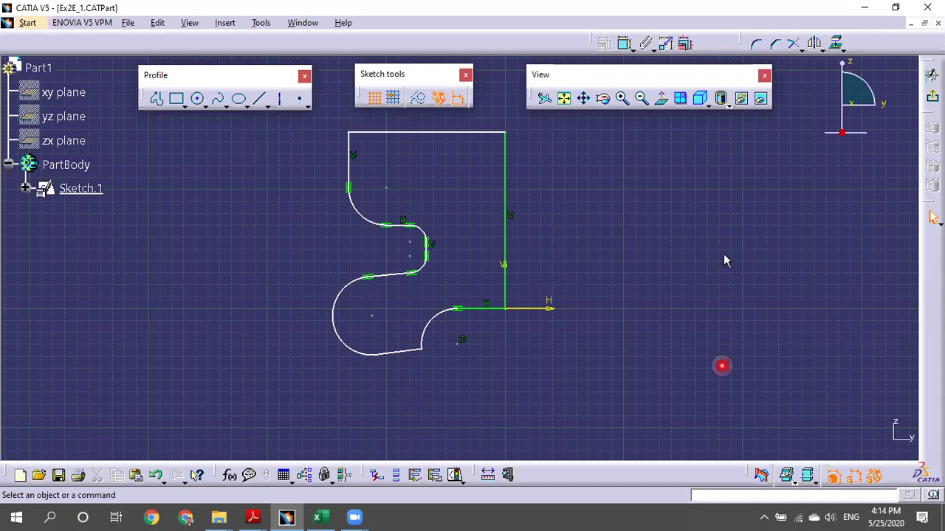
drag(596, 46, 632, 178)
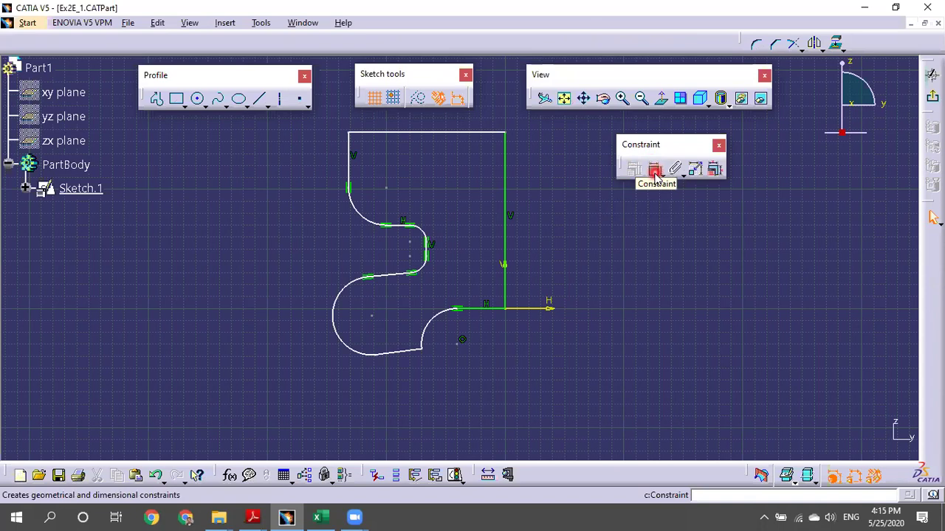
Move the profile's upper-left corner point slightly outward and upward, and deselect it.
mouse_move(605, 298)
middle_down()
mouse_move(602, 273)
mouse_move(603, 304)
middle_up()
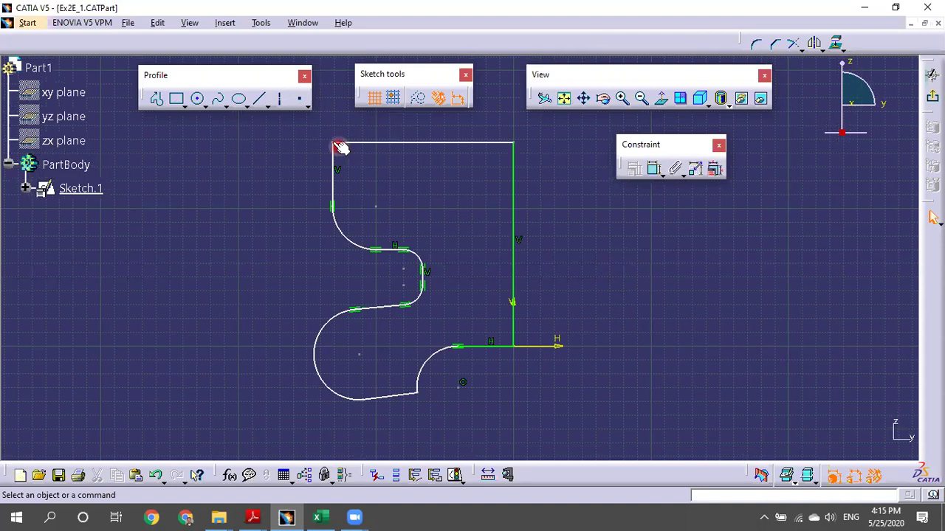
mouse_move(332, 141)
mouse_down()
mouse_move(337, 115)
mouse_move(327, 150)
mouse_move(327, 122)
mouse_move(327, 138)
mouse_up()
click(687, 269)
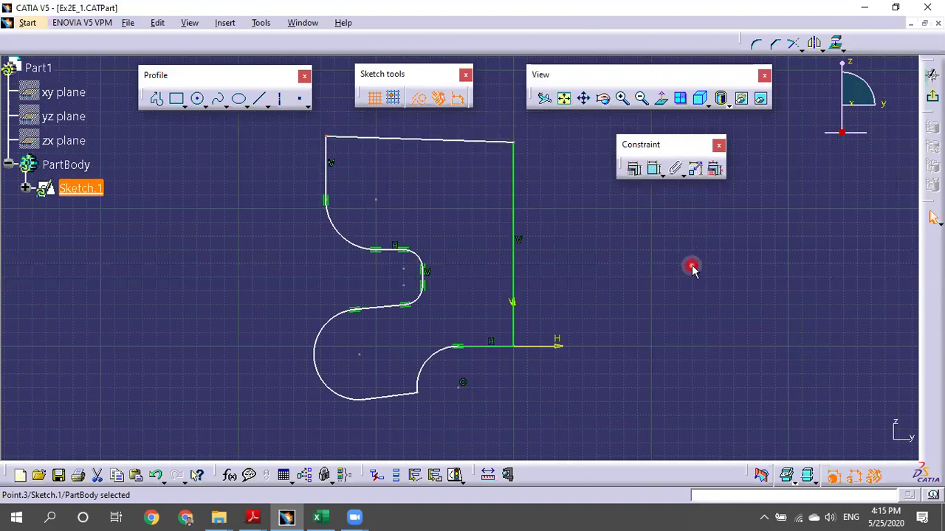
Undo the last corner move, then pull the profile's upper-left corner point further upward so the top line slopes.
key(ctrl+z)
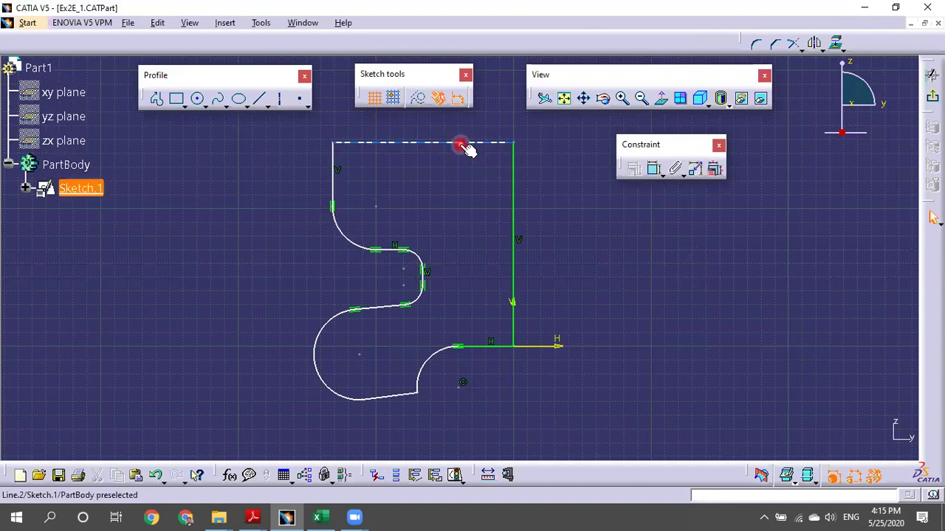
drag(334, 144, 337, 120)
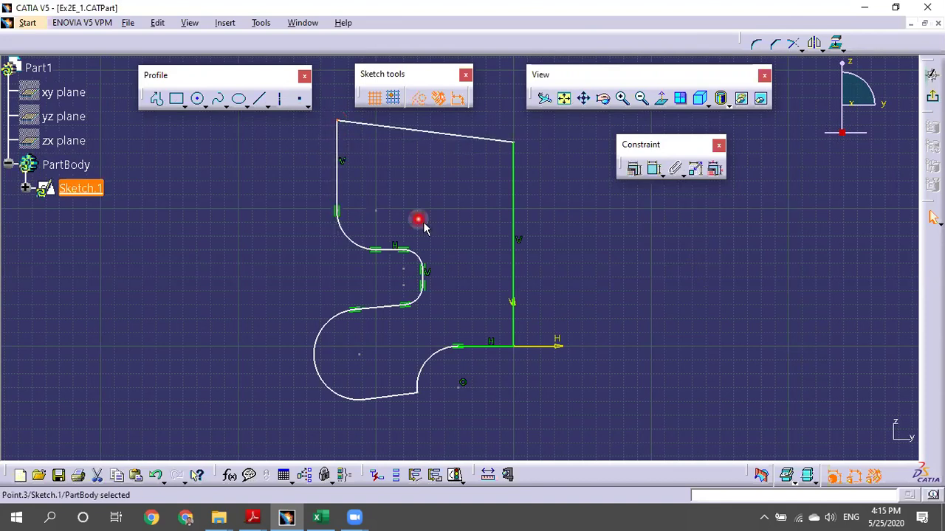
click(573, 228)
Apply a Horizontal constraint to the sloping top line of the profile.
click(449, 135)
click(635, 169)
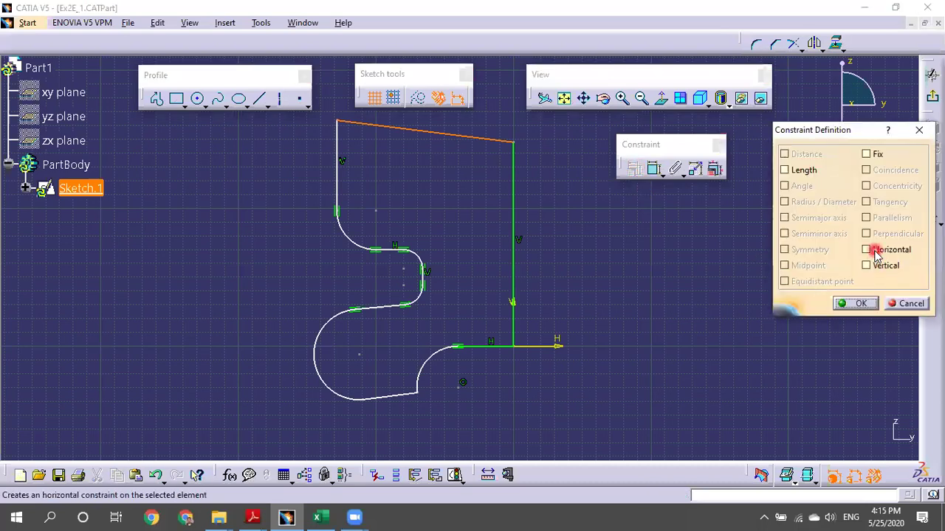
click(867, 249)
click(856, 304)
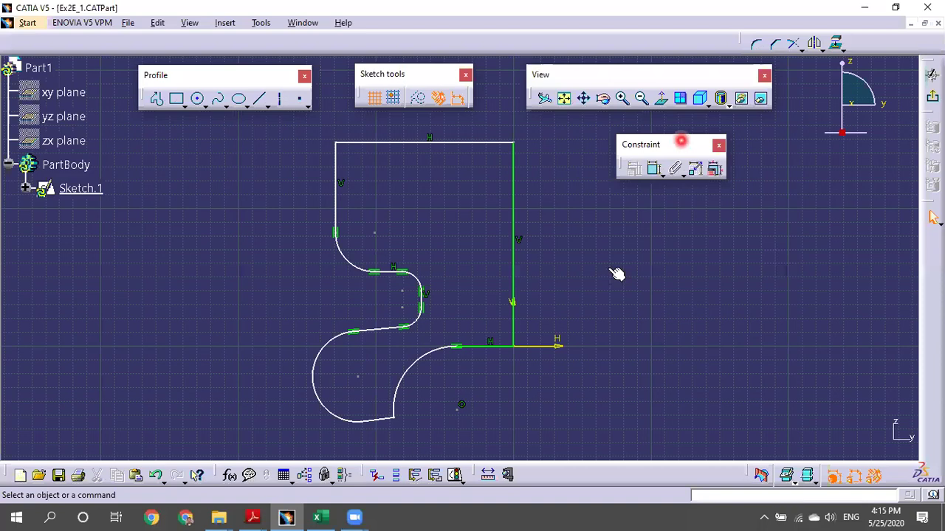
Apply a Horizontal constraint to the slightly sloping line between the lower small fillet and the large arc.
middle_drag(598, 241, 596, 236)
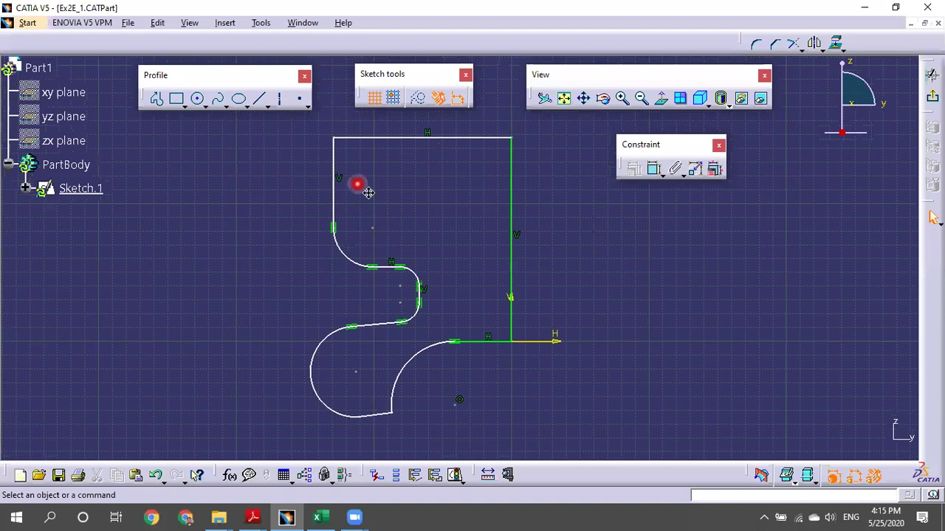
middle_drag(367, 192, 368, 149)
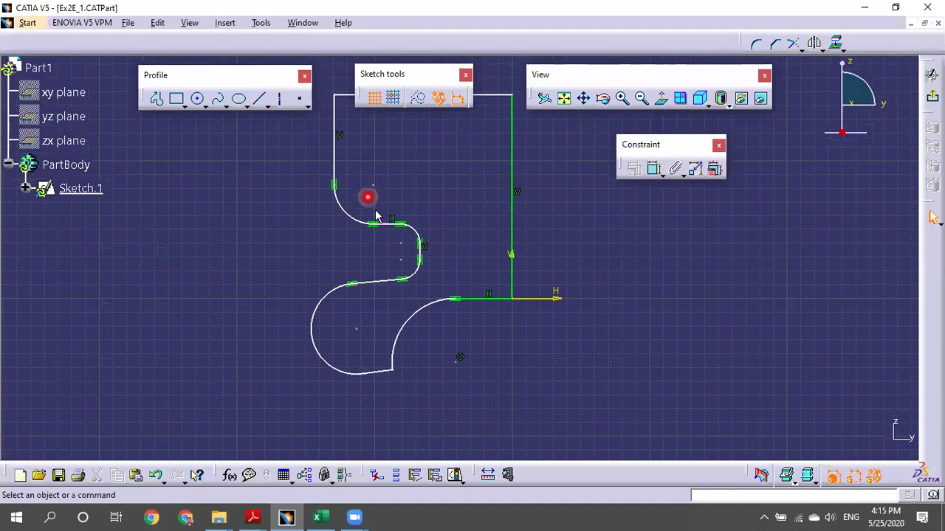
click(378, 282)
click(633, 168)
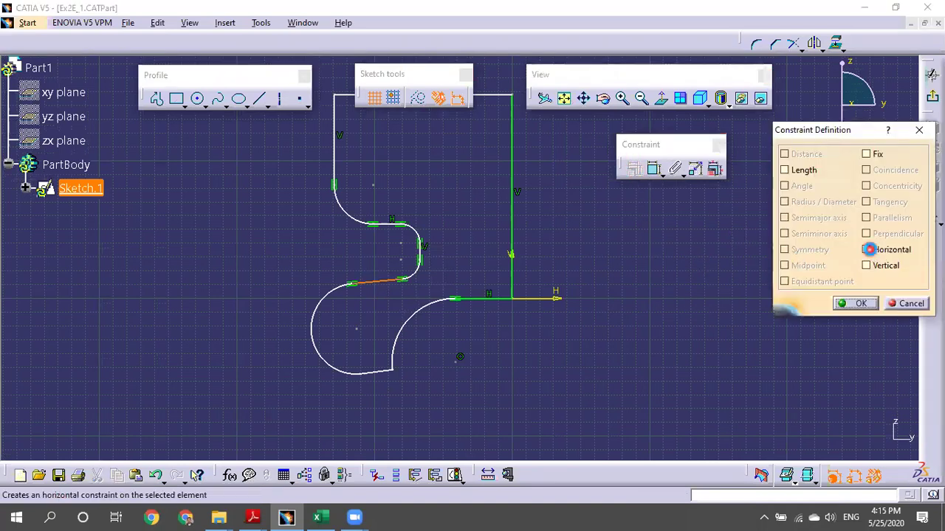
click(865, 250)
click(841, 306)
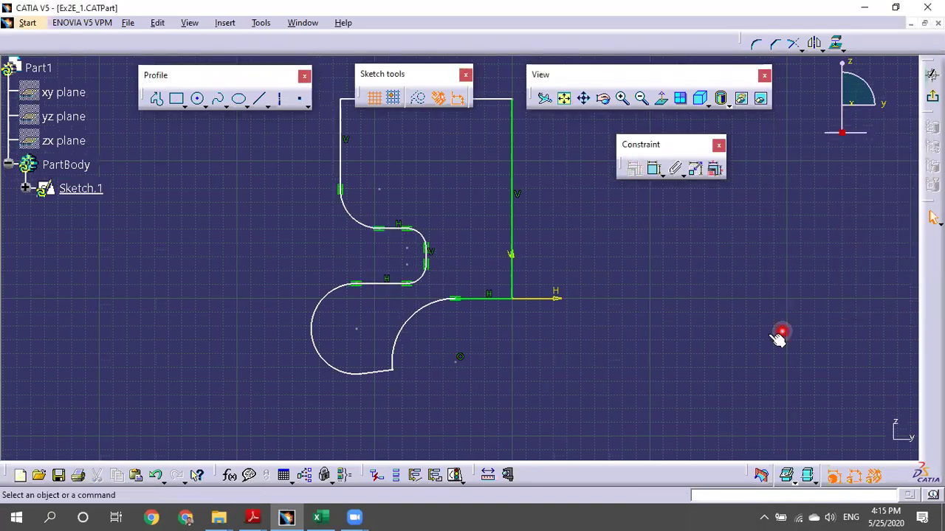
Apply a Tangency constraint between the large lower-left arc and the short bottom line.
middle_drag(620, 373, 699, 301)
middle_drag(654, 217, 582, 216)
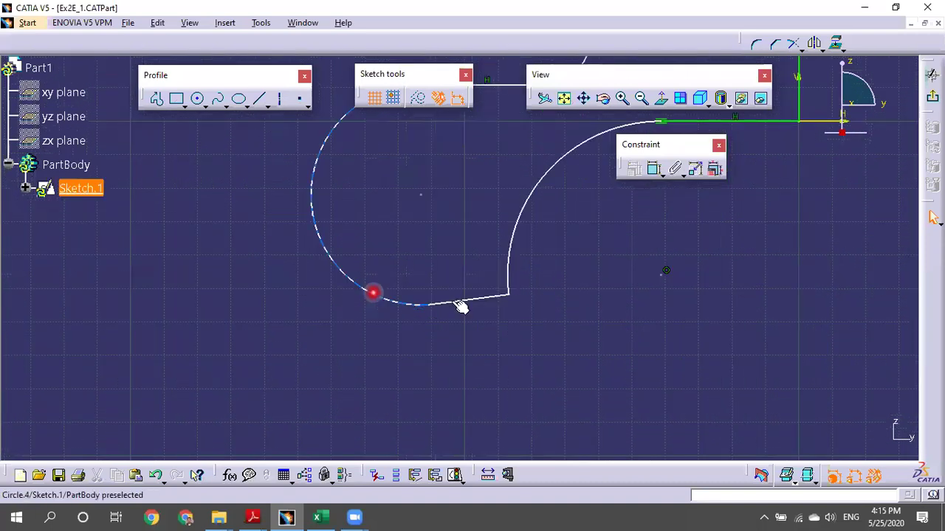
click(443, 304)
ctrl+click(455, 303)
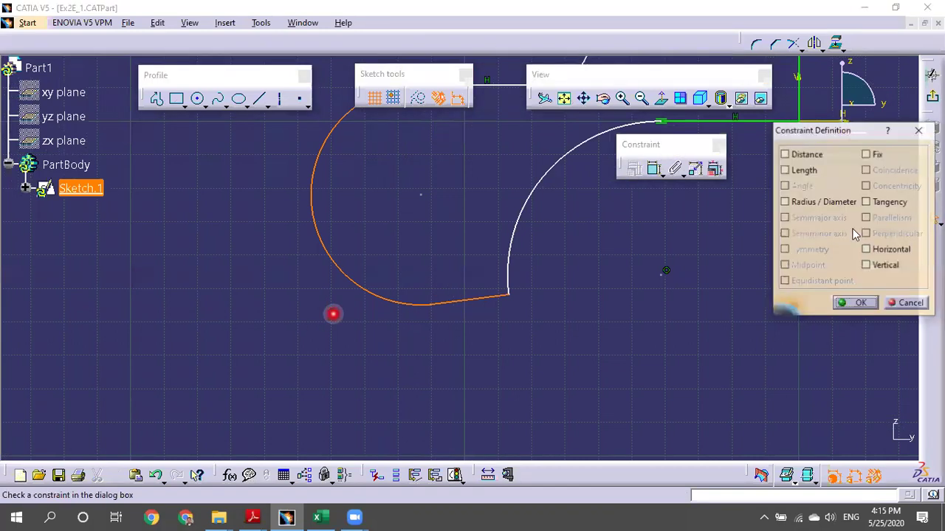
click(871, 203)
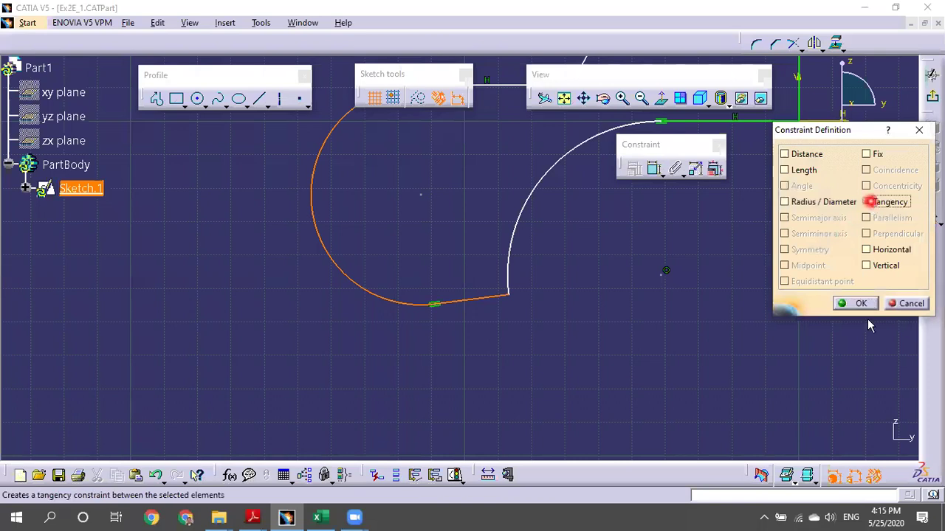
click(858, 304)
Apply a Horizontal constraint to the short bottom line of the profile.
middle_drag(631, 294, 641, 337)
click(641, 338)
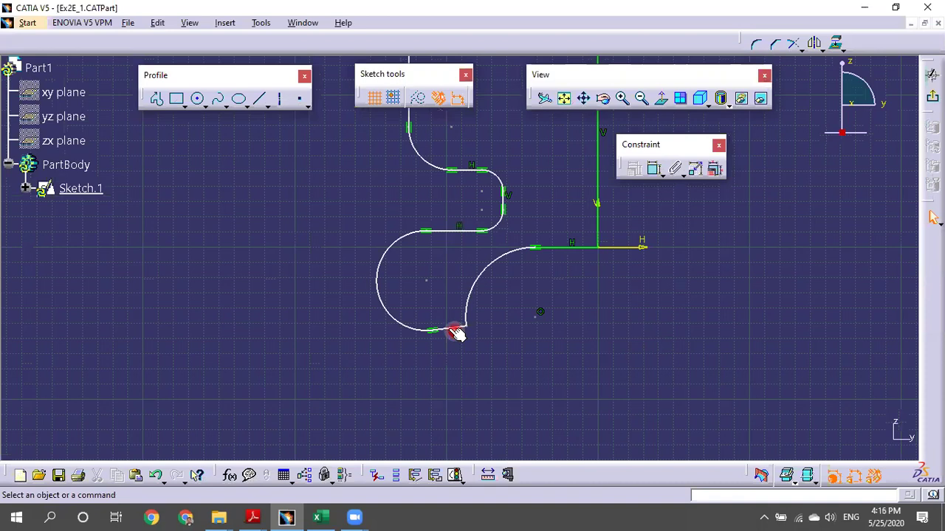
click(454, 330)
click(653, 169)
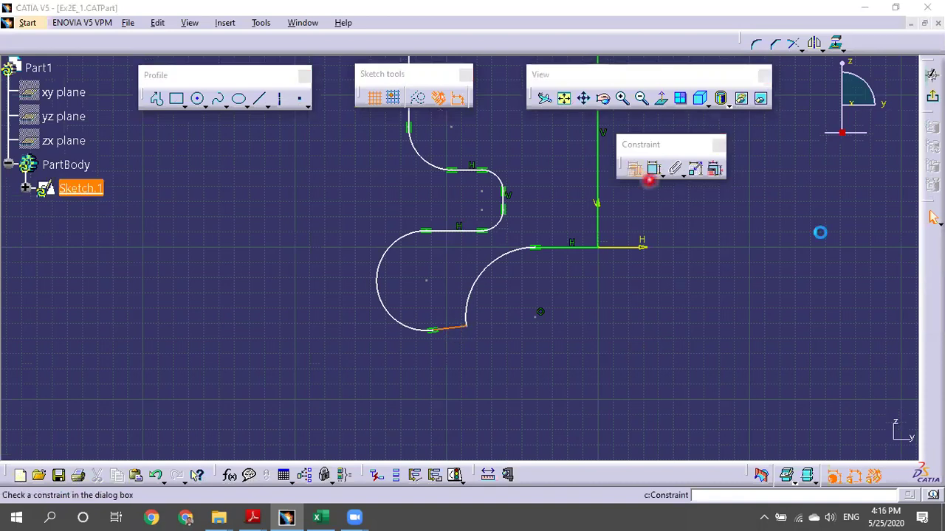
click(868, 249)
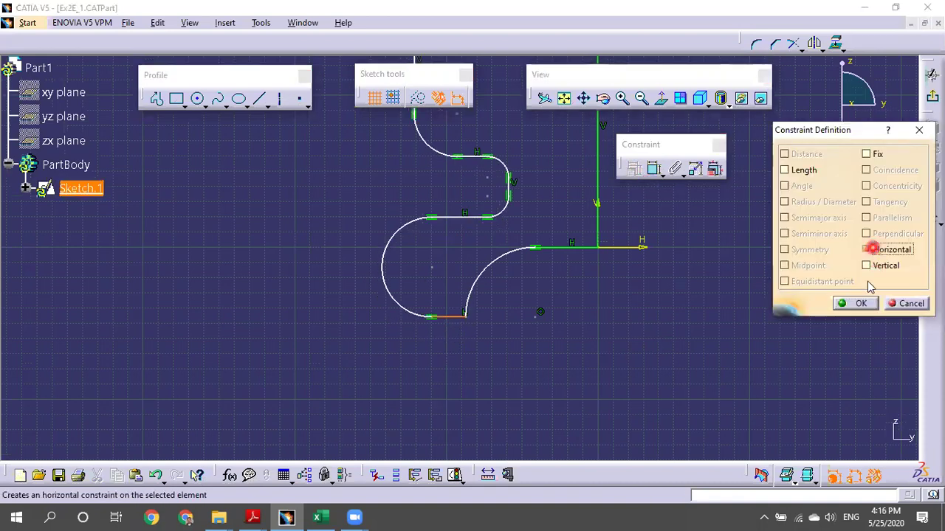
click(855, 303)
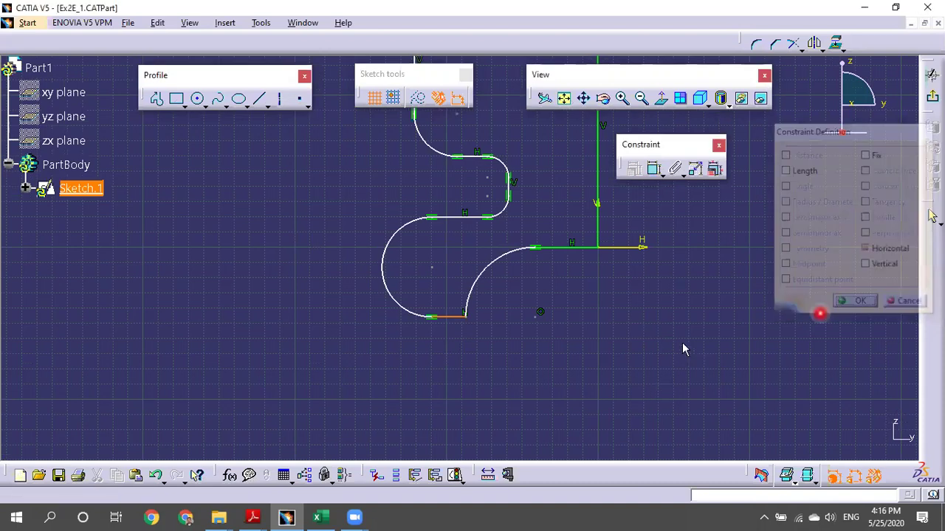
Examine the profile's geometric constraints from the top line down to the lower arcs and the bottom line.
middle_drag(630, 322, 655, 385)
click(692, 352)
scroll(716, 242, up, 1)
middle_drag(716, 242, 686, 325)
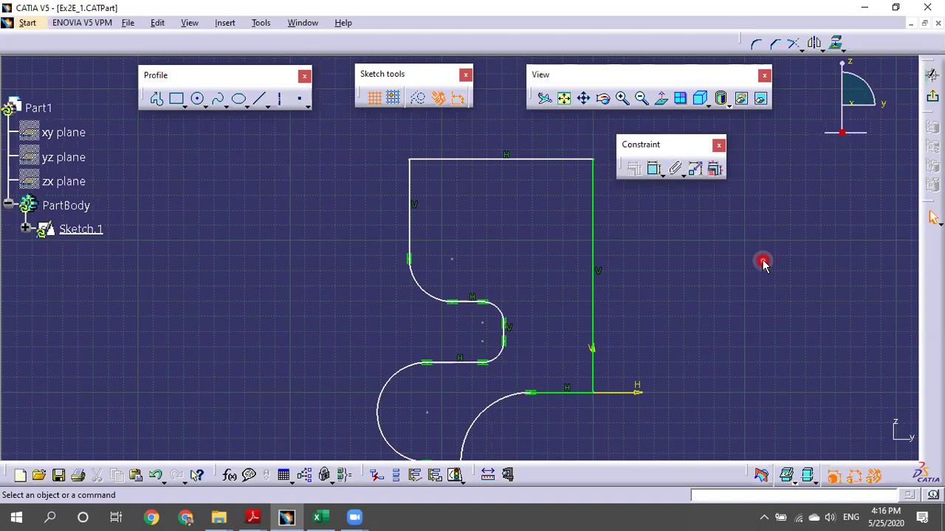
middle_drag(642, 294, 601, 165)
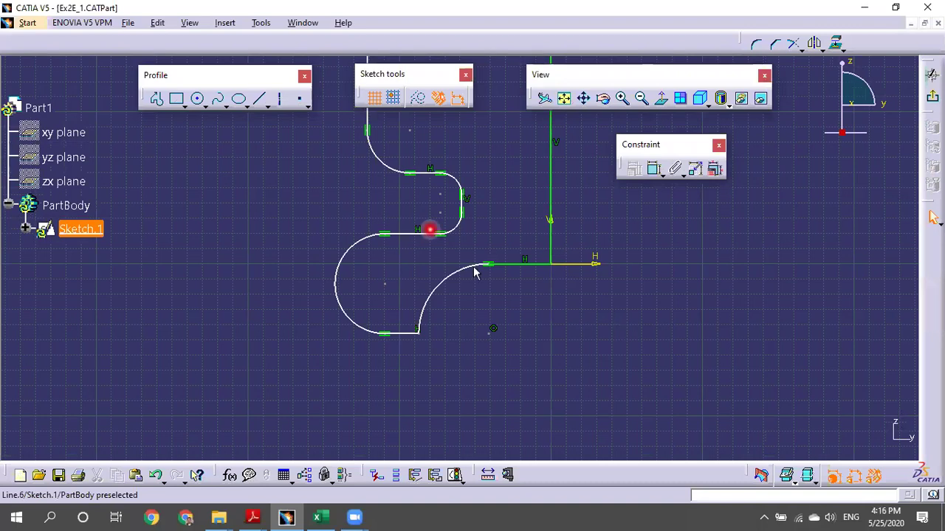
mouse_move(464, 200)
middle_down()
mouse_move(430, 299)
mouse_move(425, 213)
middle_up()
ctrl+middle_drag(480, 305, 580, 200)
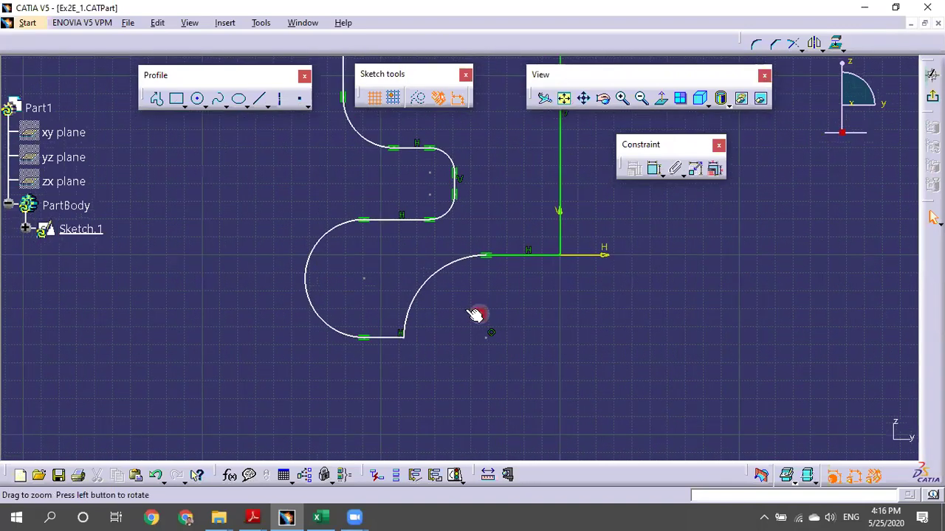
middle_drag(339, 403, 468, 310)
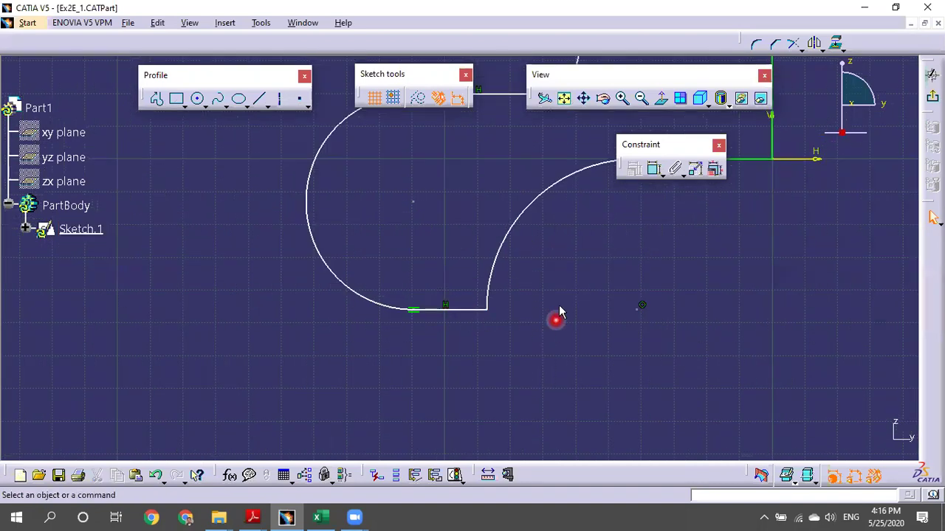
middle_drag(559, 310, 485, 357)
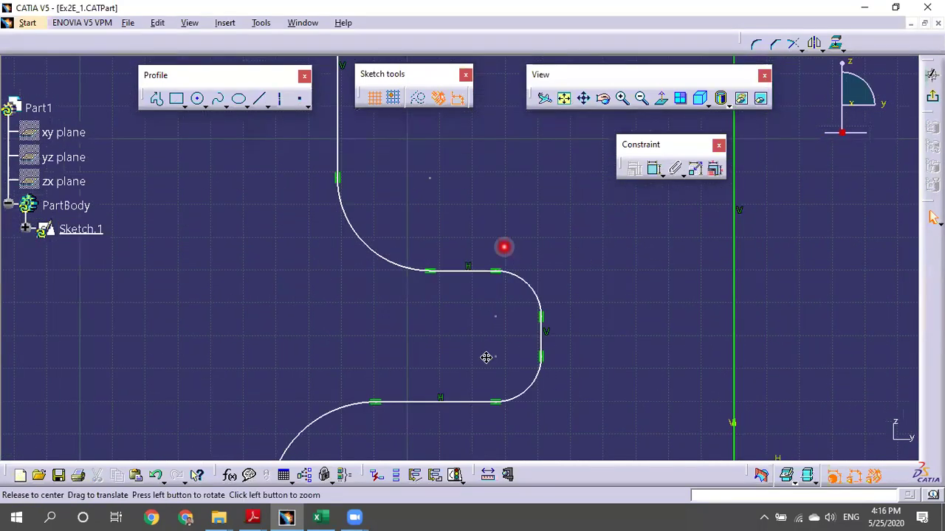
mouse_move(524, 232)
middle_down()
mouse_move(497, 321)
mouse_move(443, 414)
middle_up()
mouse_move(465, 248)
ctrl+middle_down()
mouse_move(479, 304)
mouse_move(515, 356)
mouse_move(488, 252)
ctrl+middle_up()
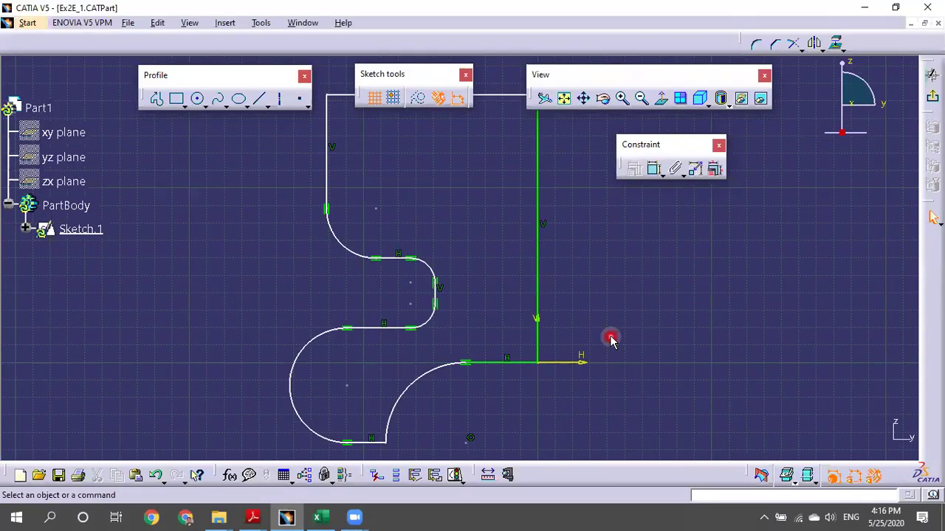
ctrl+middle_drag(552, 260, 557, 269)
middle_drag(557, 269, 581, 217)
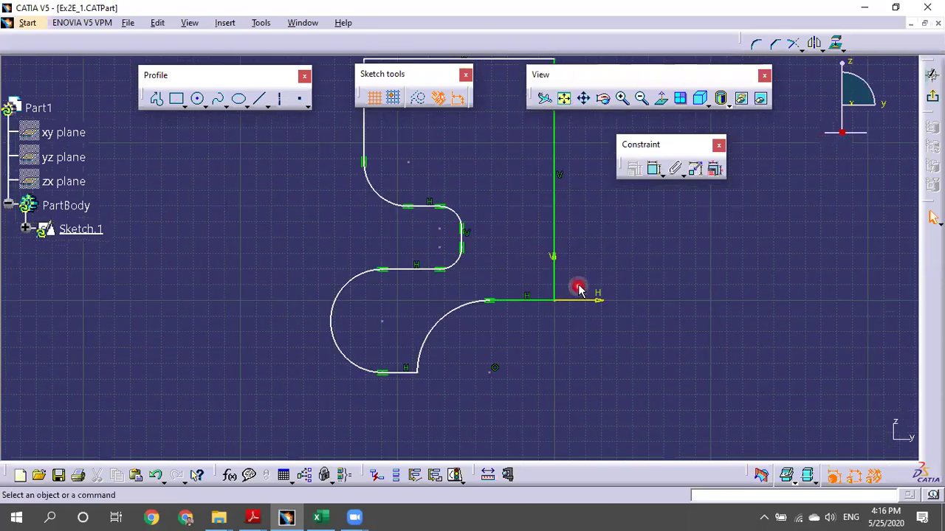
mouse_move(630, 313)
middle_down()
mouse_move(617, 375)
mouse_move(616, 294)
mouse_move(617, 311)
mouse_move(600, 326)
middle_up()
Dimension the length of the profile's right vertical line, placing the dimension outside the profile to its right.
click(654, 168)
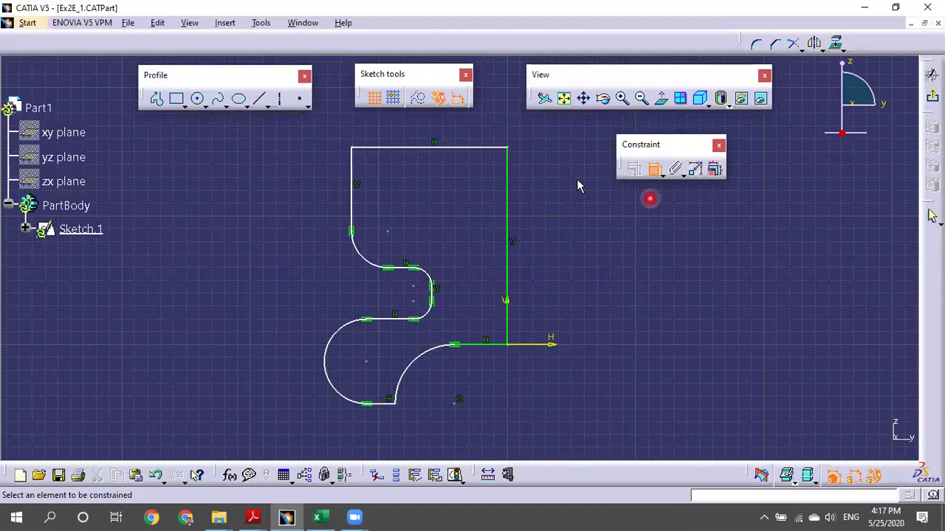
click(508, 206)
click(630, 226)
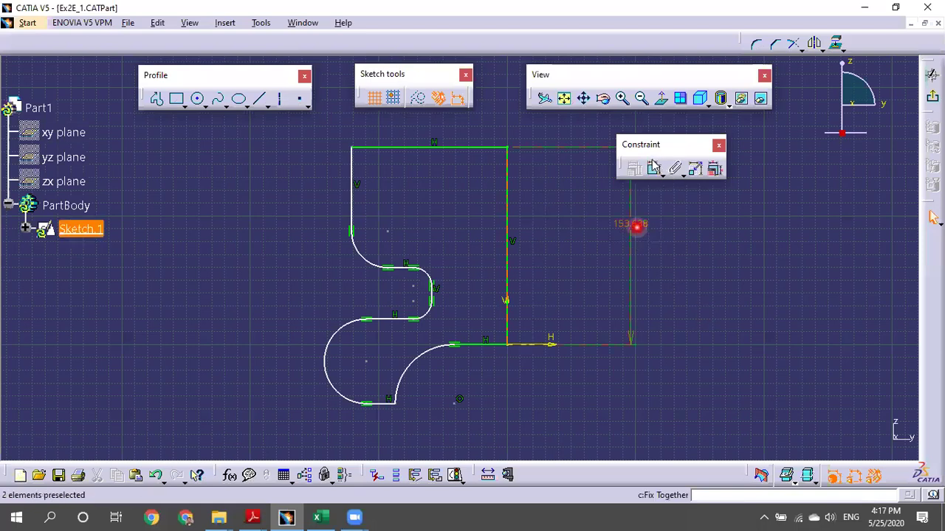
Try a second height dimension between the top line and the horizontal axis, then delete it.
click(489, 148)
click(522, 344)
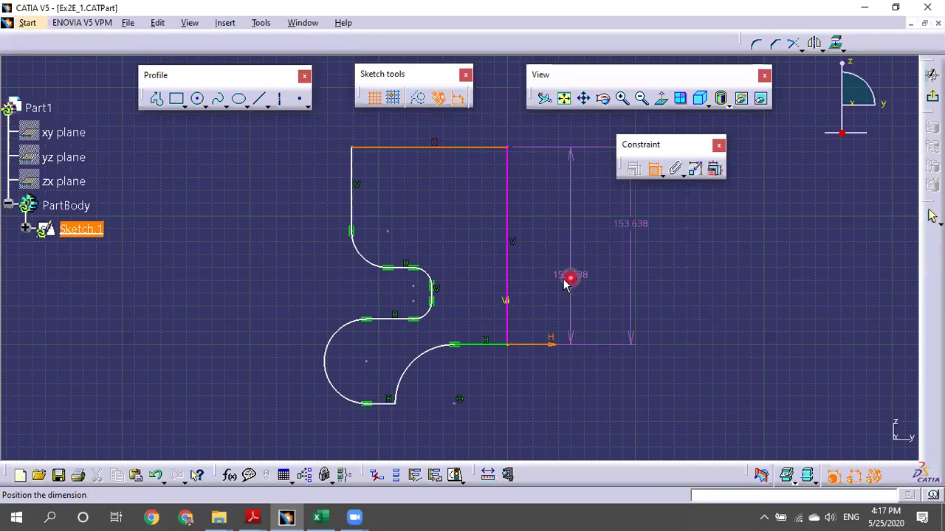
click(558, 232)
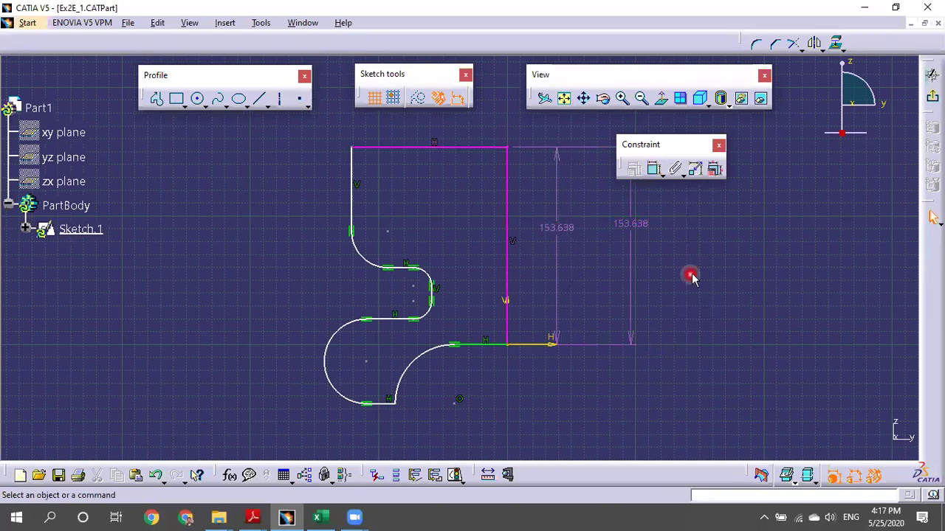
click(566, 230)
key(Delete)
Dimension the horizontal distance between the left vertical line and the vertical axis, placing it above the profile.
mouse_move(614, 268)
middle_down()
mouse_move(592, 246)
mouse_move(595, 256)
mouse_move(626, 193)
middle_up()
click(654, 169)
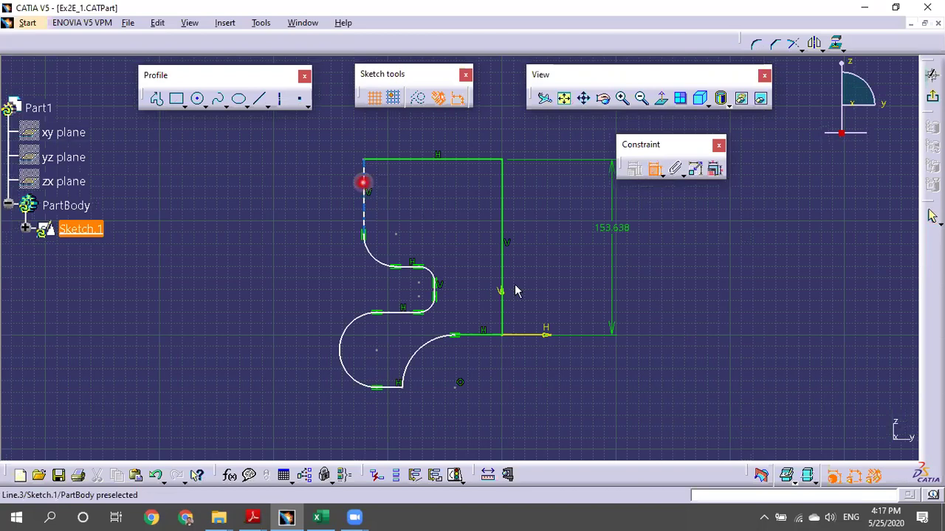
click(363, 184)
click(502, 302)
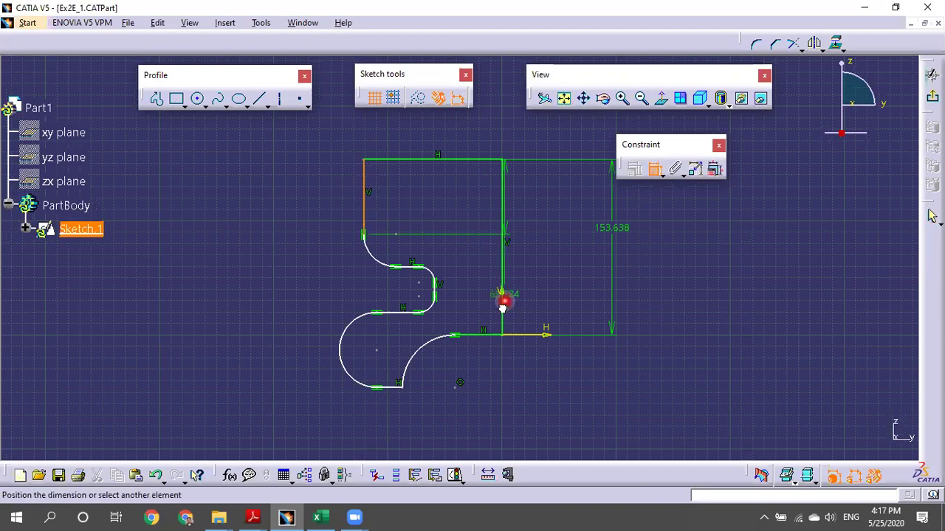
click(472, 167)
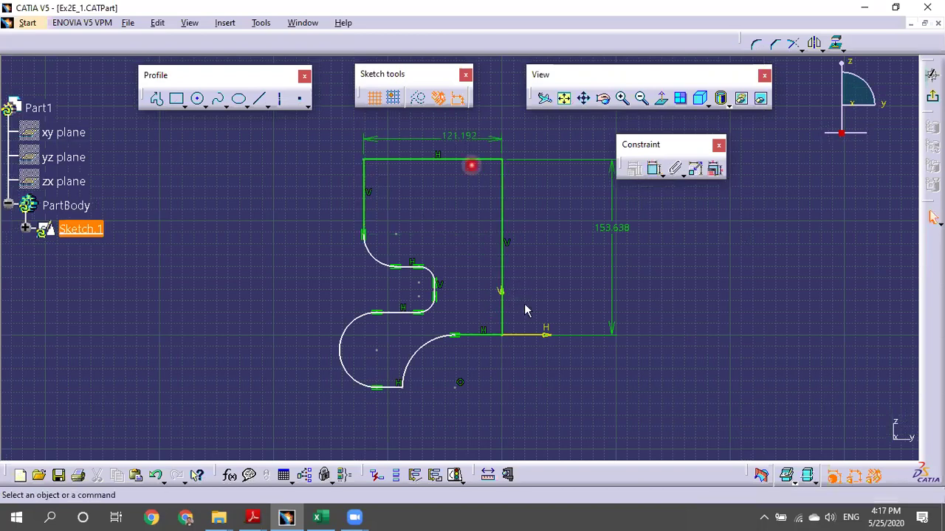
click(544, 296)
Set the profile's height dimension to 150 mm and its top width dimension to 120 mm.
click(618, 228)
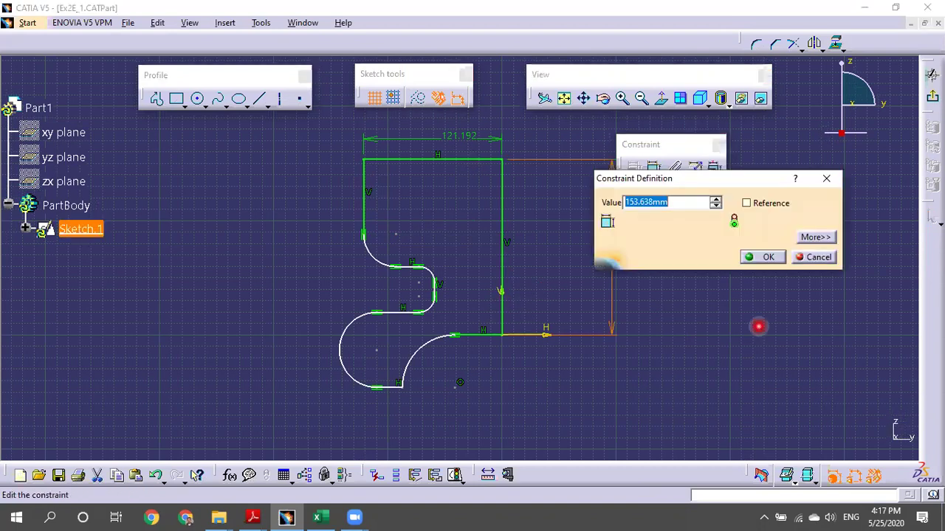
text(150)
key(Return)
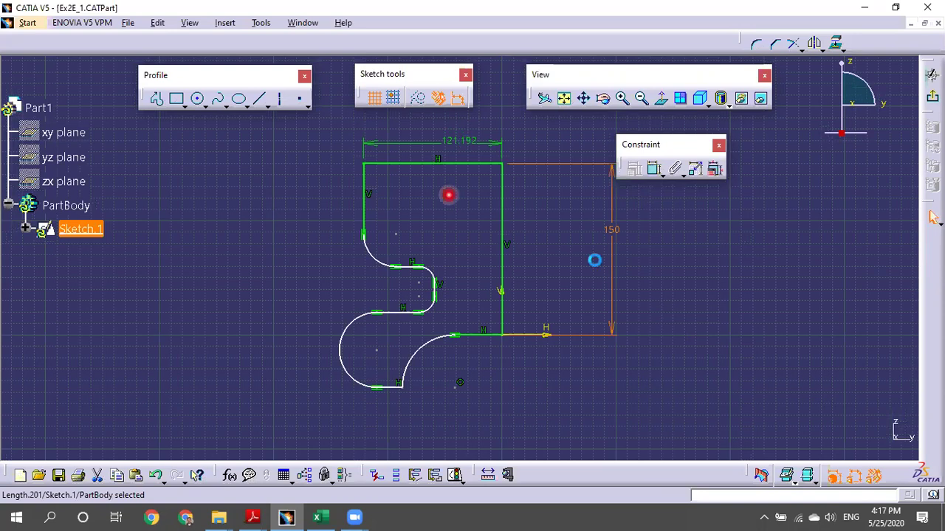
double_click(592, 258)
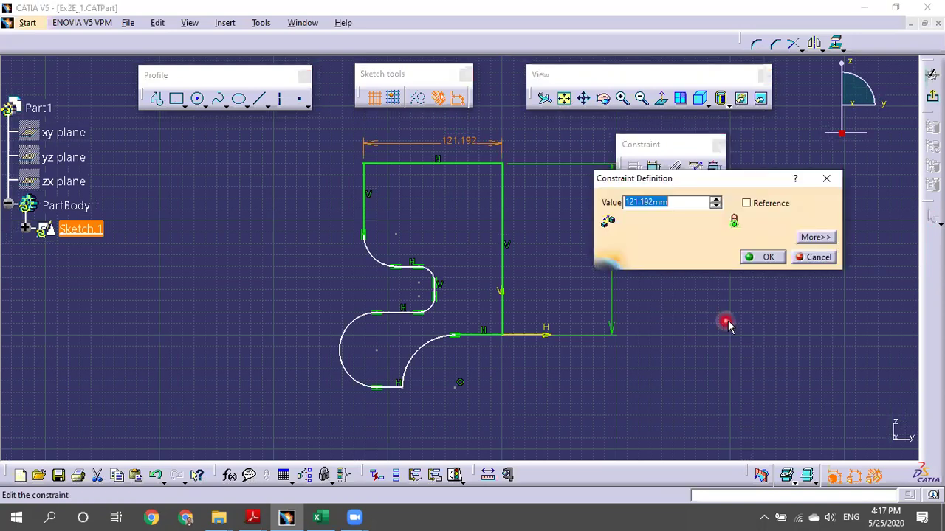
text(120)
key(Return)
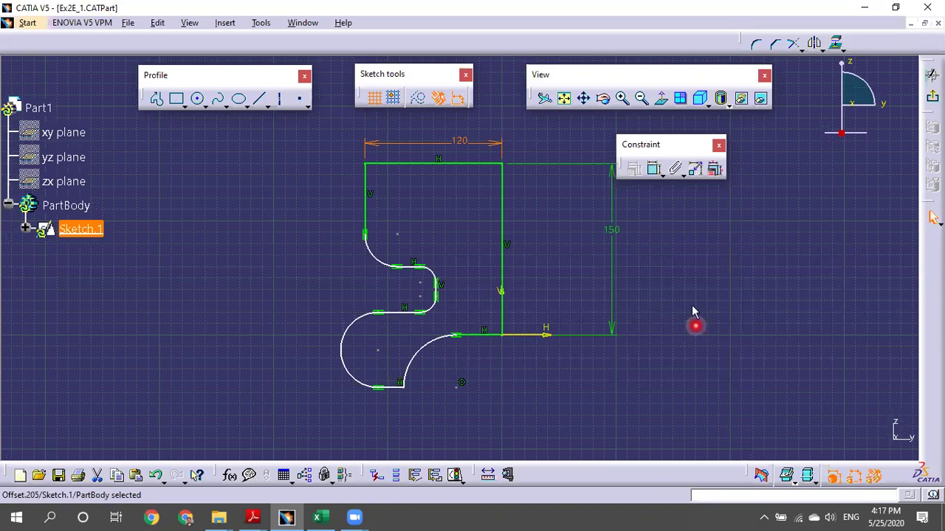
Dimension the horizontal distance between the large lower-left arc's centre and the right vertical line as 108 mm, placed below the profile.
click(653, 168)
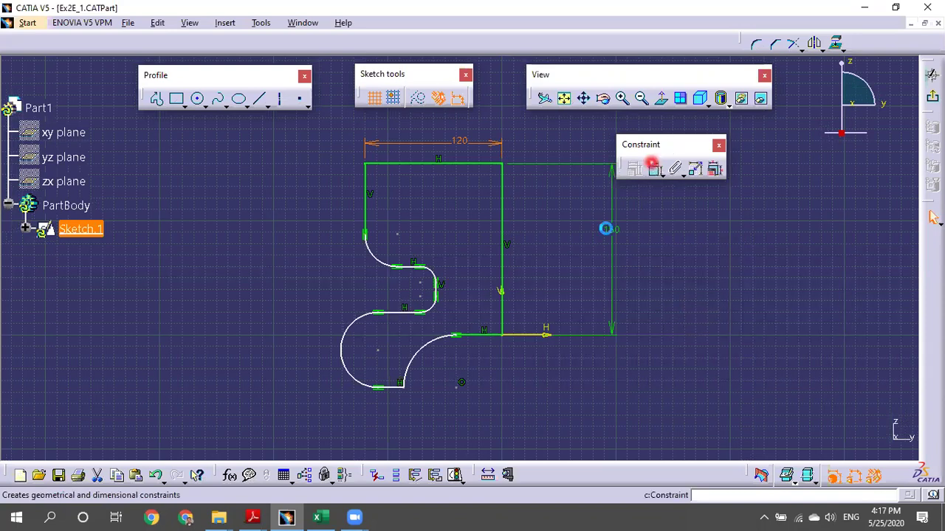
click(501, 323)
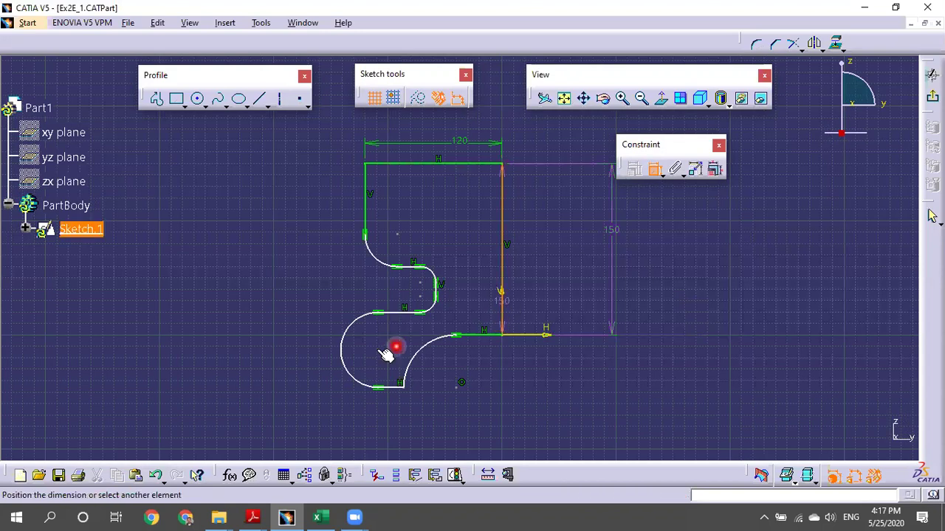
click(377, 349)
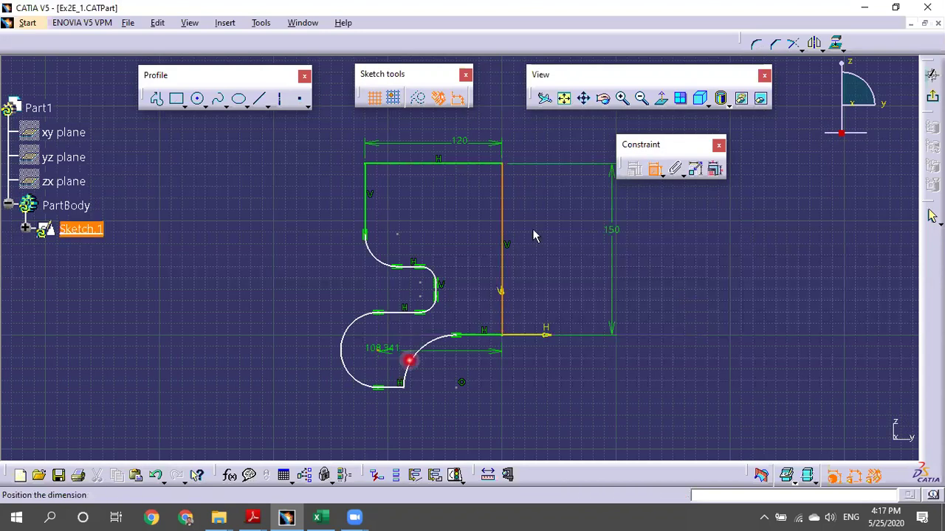
middle_drag(433, 421, 443, 362)
click(443, 362)
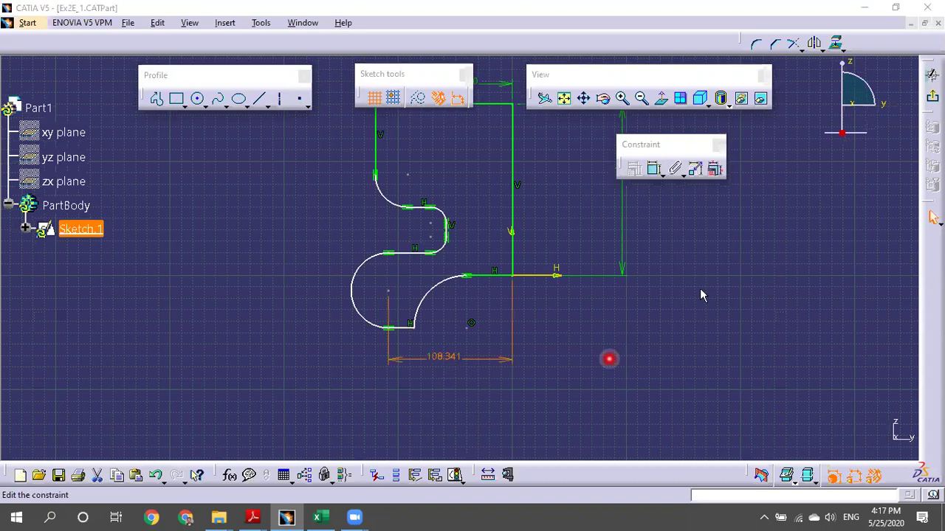
text(10)
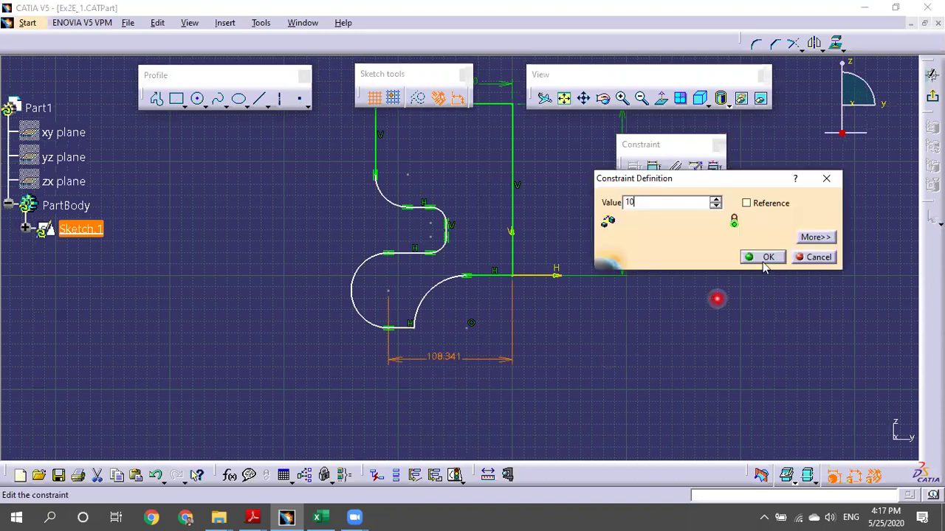
text(8)
click(763, 261)
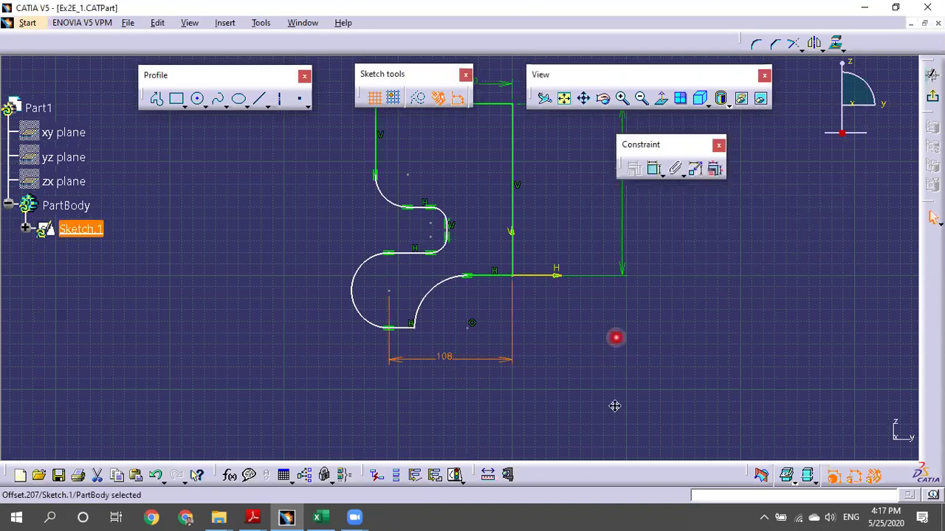
Add a radius dimension to the large lower-left arc, placing it outside the profile to the upper left.
middle_drag(730, 309, 740, 380)
click(676, 169)
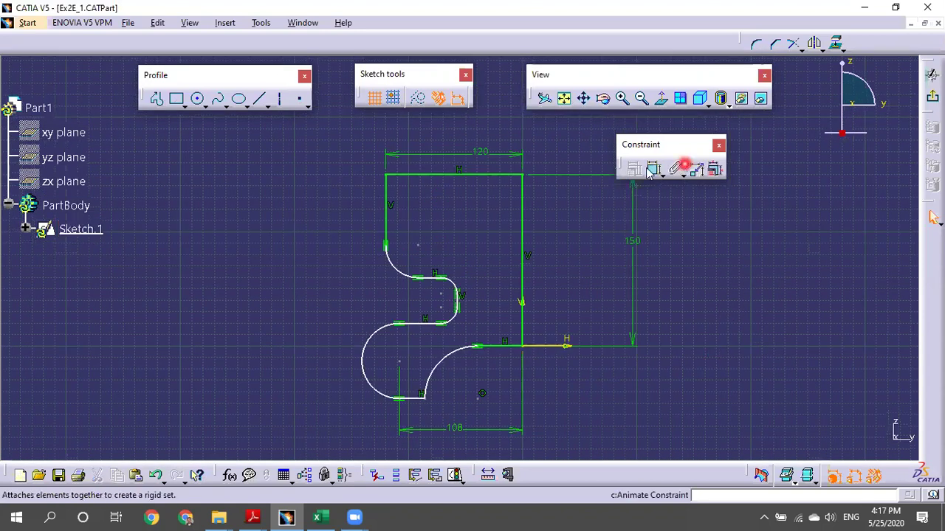
click(557, 315)
middle_drag(556, 315, 551, 255)
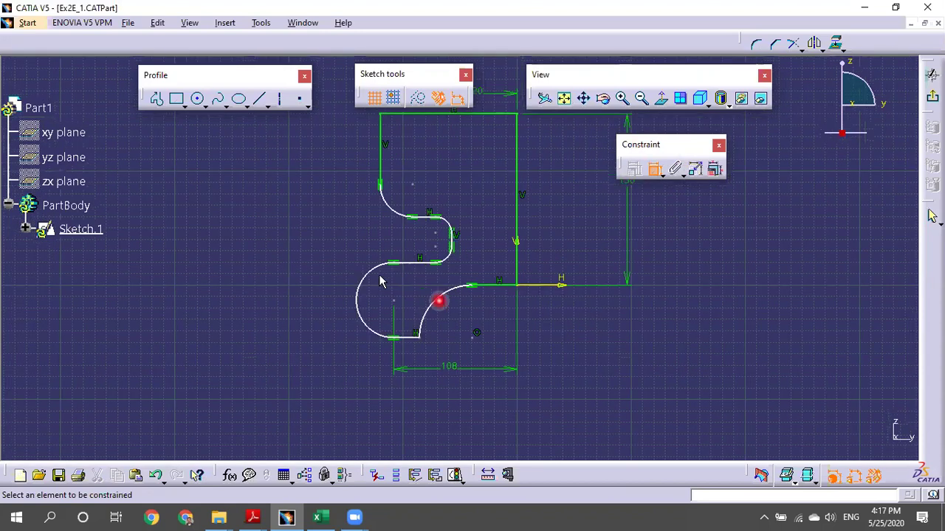
click(360, 284)
click(289, 244)
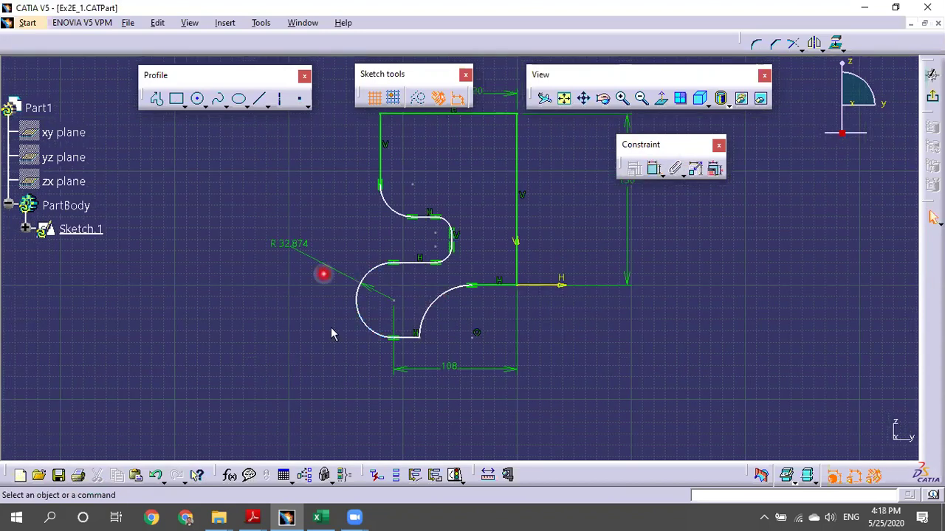
Set the large lower-left arc's radius to 32 mm.
middle_drag(306, 294, 306, 349)
click(306, 298)
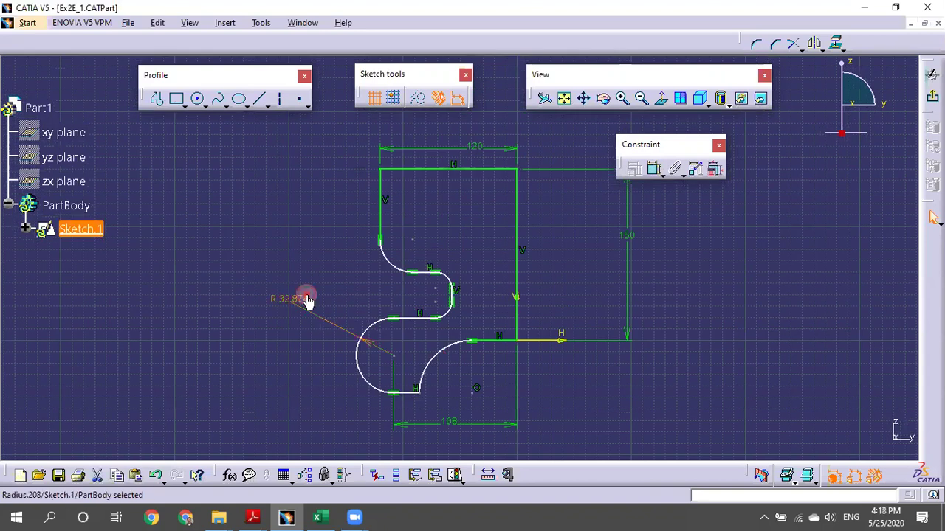
double_click(305, 297)
text(32.874mm)
key(Return)
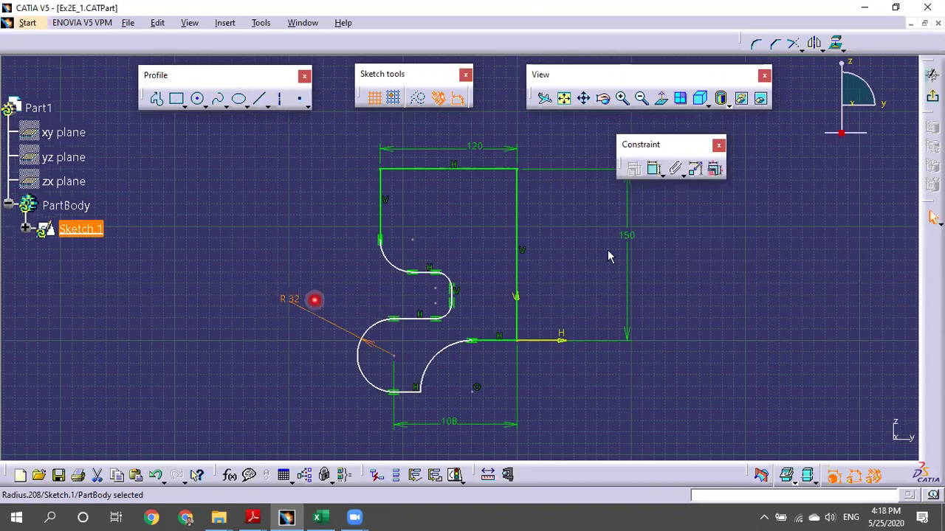
Add radius dimensions to the two small arcs joined by the short vertical line in the middle of the profile.
click(653, 169)
click(560, 288)
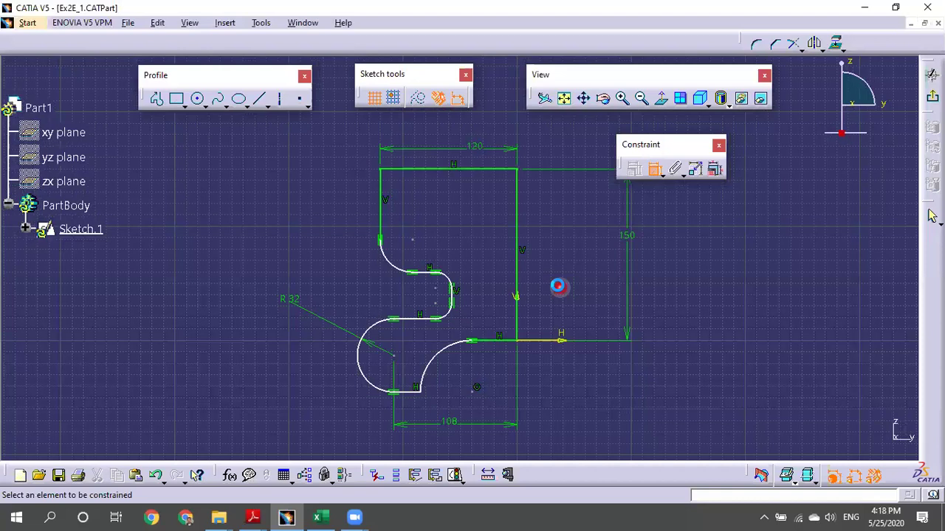
middle_drag(474, 257, 452, 256)
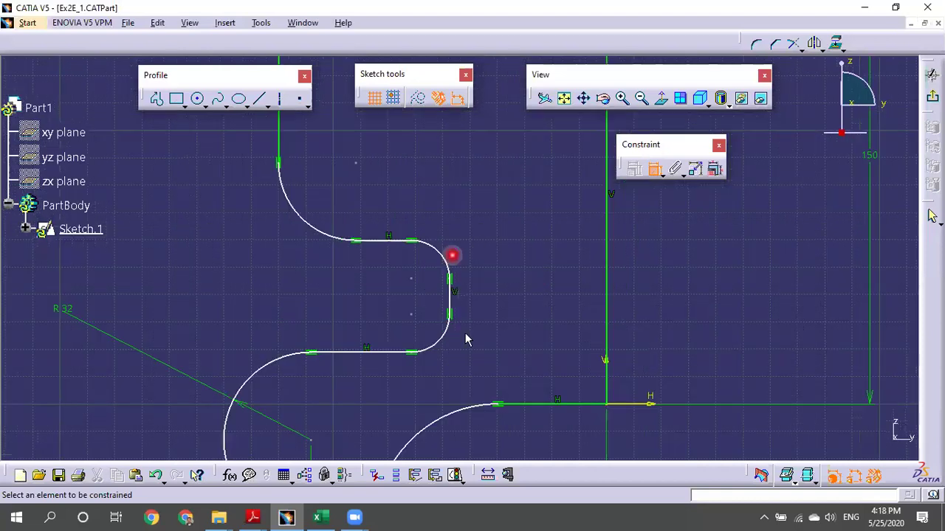
click(448, 343)
click(569, 310)
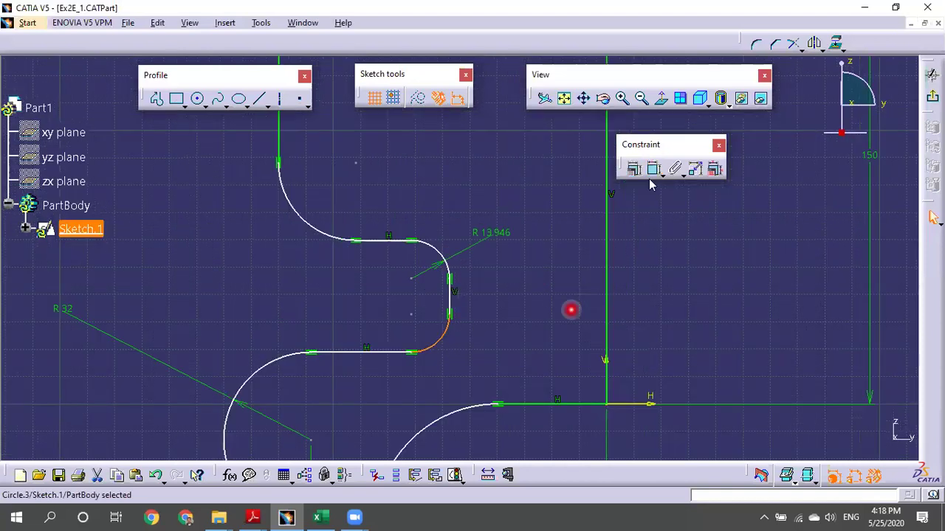
click(526, 353)
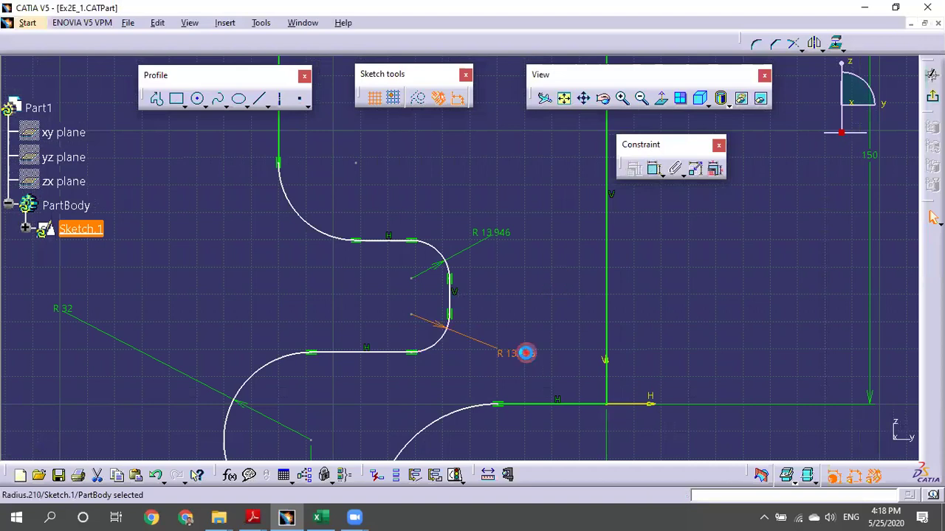
Set the radii of both small middle arcs to 14 mm.
double_click(525, 353)
text(14)
click(774, 274)
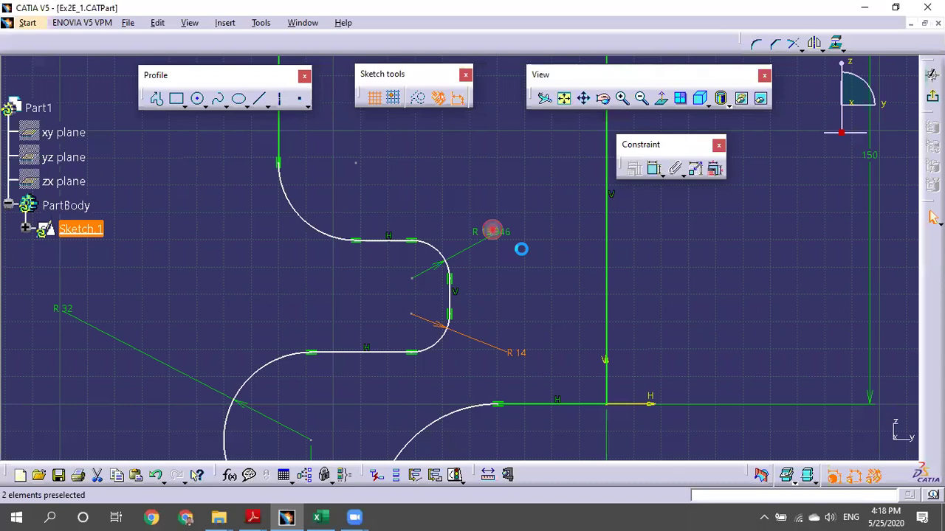
double_click(531, 258)
text(14)
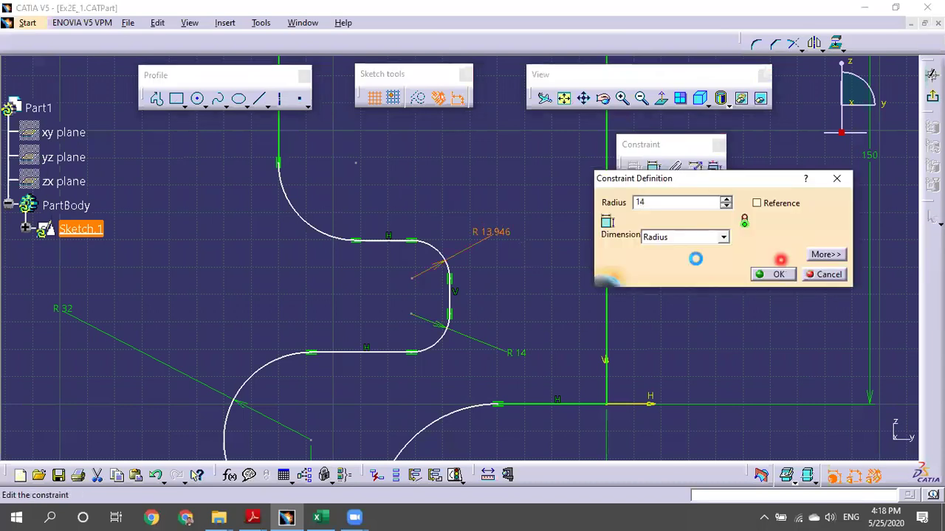
key(Return)
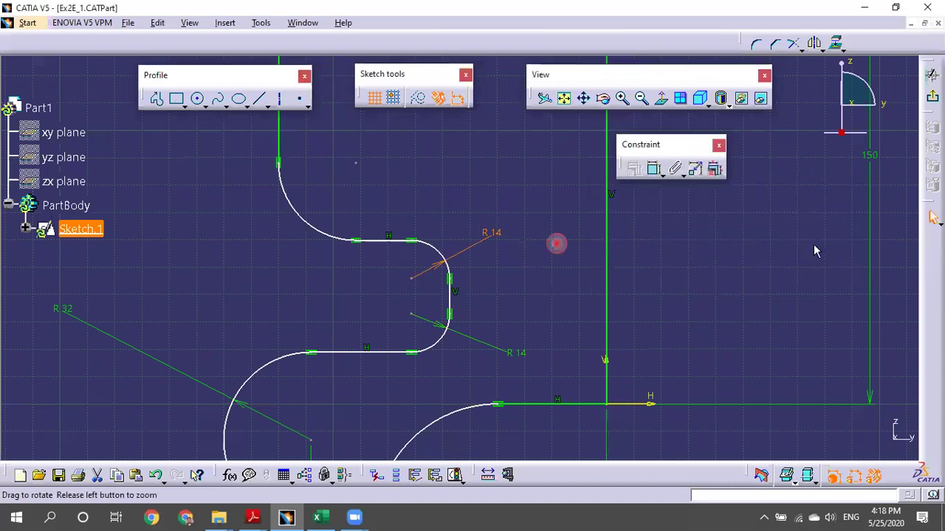
Dimension the radius of the arc below the left vertical line and set it to 28 mm.
middle_drag(797, 246, 669, 190)
click(367, 265)
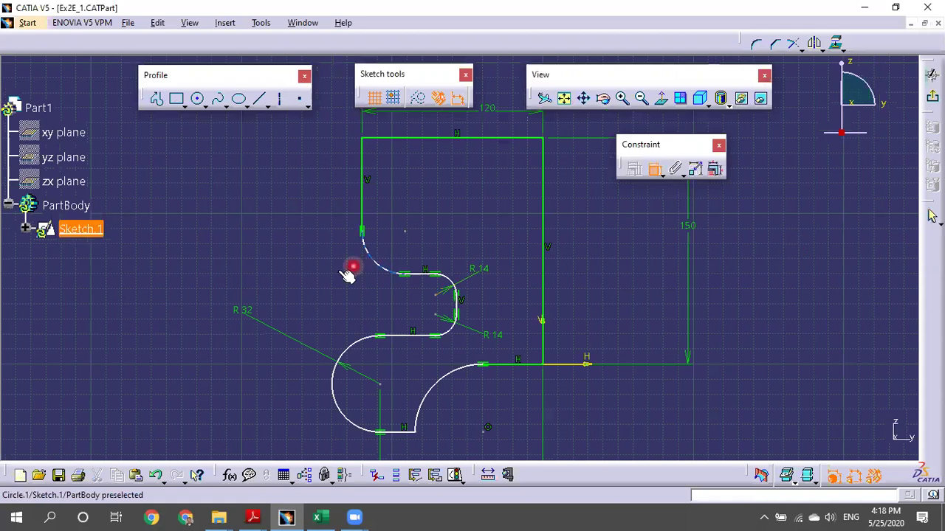
click(305, 283)
double_click(309, 285)
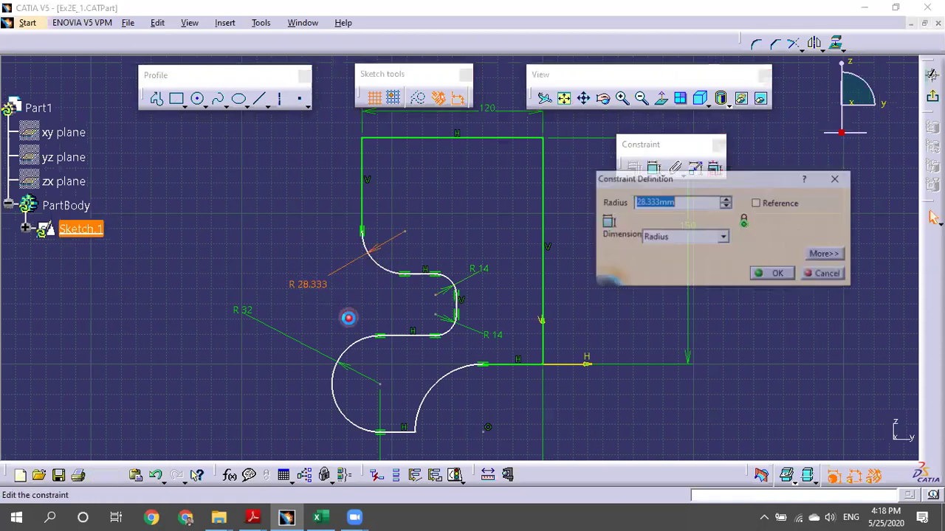
text(28)
click(761, 275)
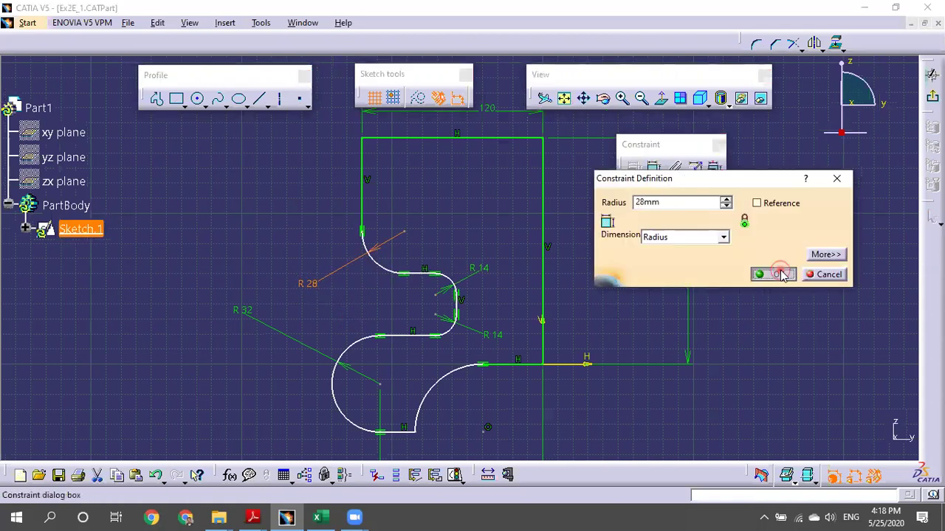
Undock the Visualization toolbar beneath the Profile toolbar and toggle the sketch solver diagnostics off and on.
mouse_move(617, 305)
middle_down()
mouse_move(607, 252)
mouse_move(670, 306)
middle_up()
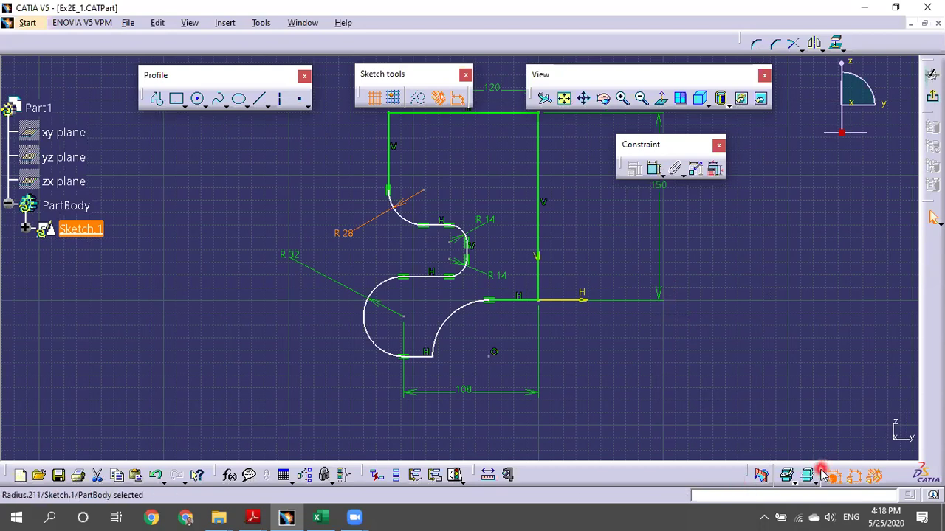
drag(260, 179, 239, 150)
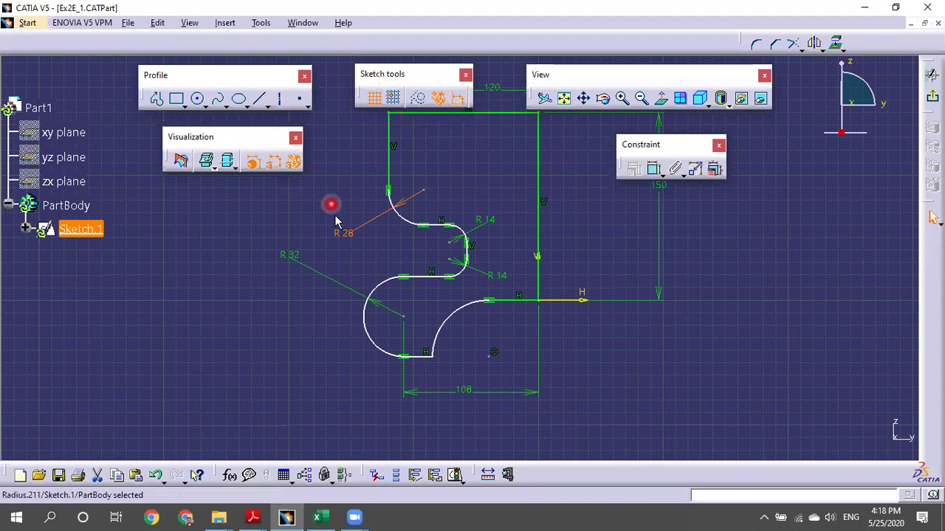
click(249, 162)
click(250, 163)
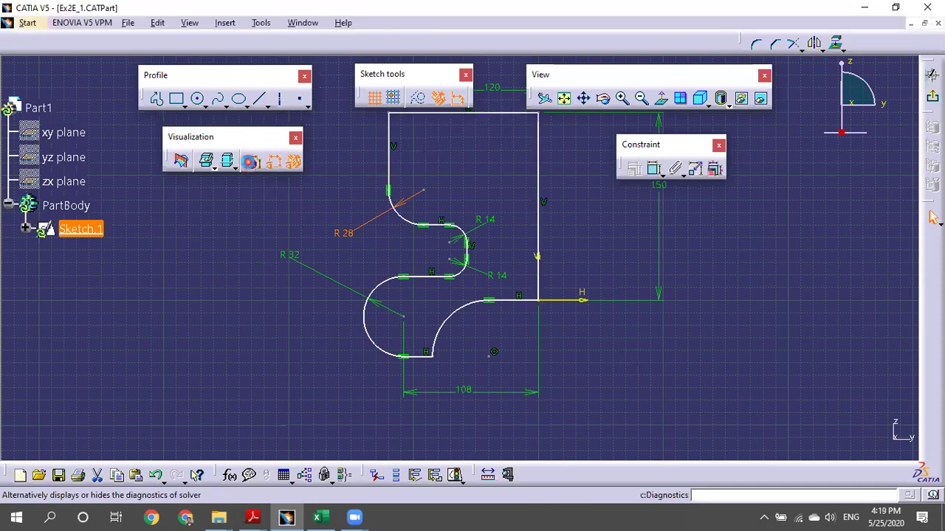
click(249, 163)
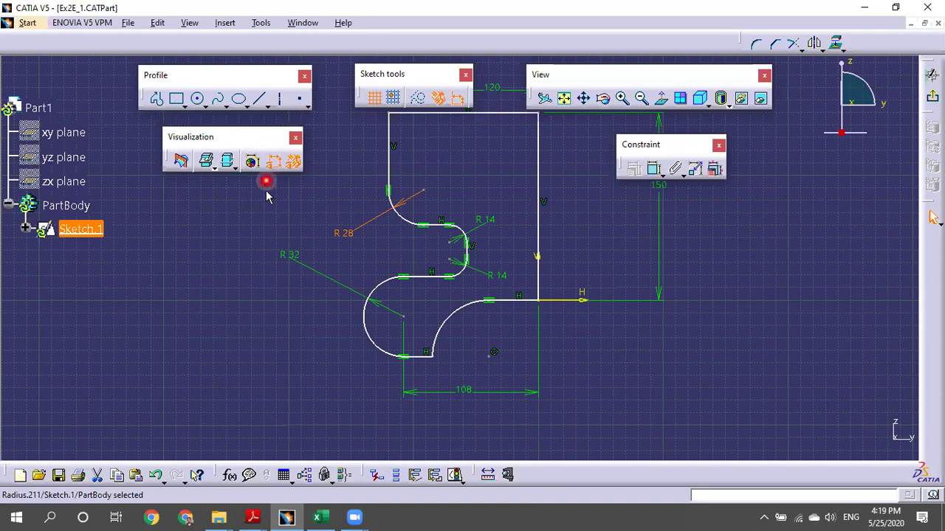
click(251, 162)
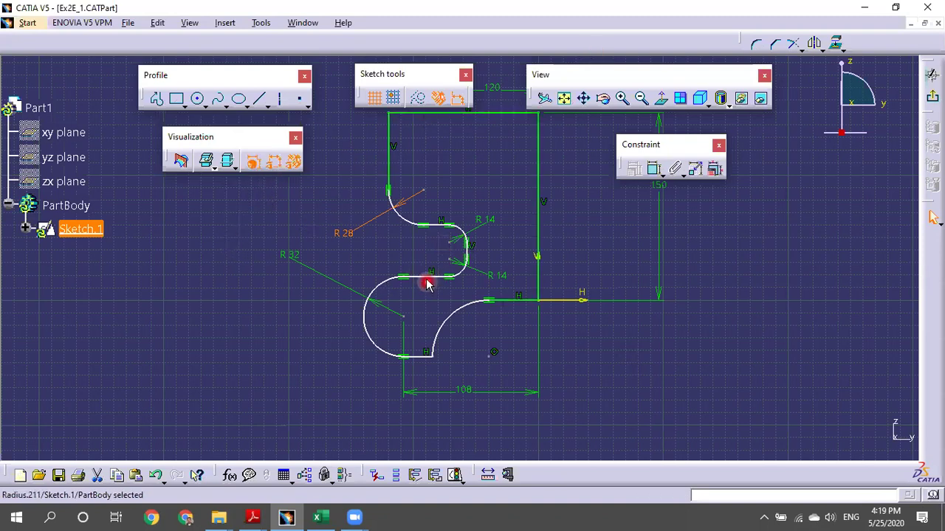
click(253, 163)
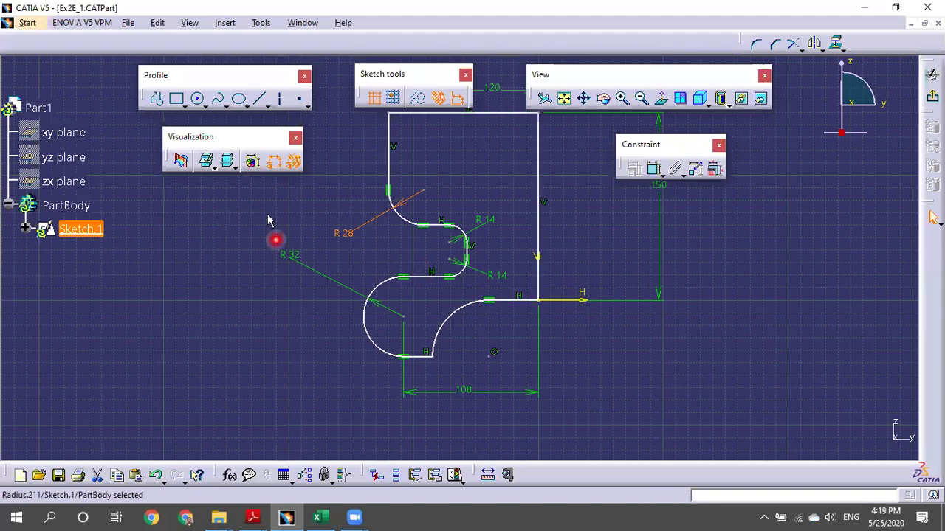
click(254, 163)
Dimension the radius of the concave arc joining the lower horizontal lines and set it to 45 mm.
mouse_move(571, 308)
middle_down()
mouse_move(550, 305)
mouse_move(537, 280)
middle_up()
mouse_move(672, 313)
middle_down()
mouse_move(630, 303)
mouse_move(646, 326)
middle_up()
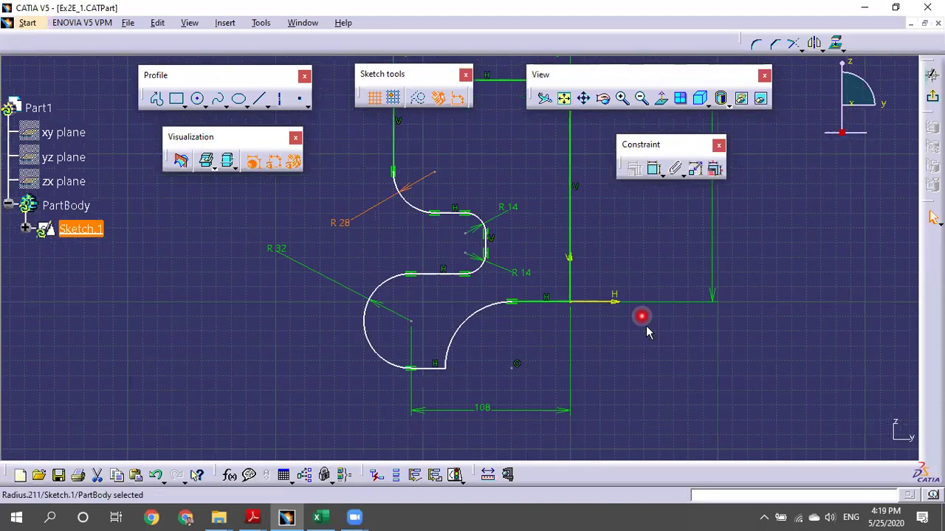
click(654, 168)
click(469, 238)
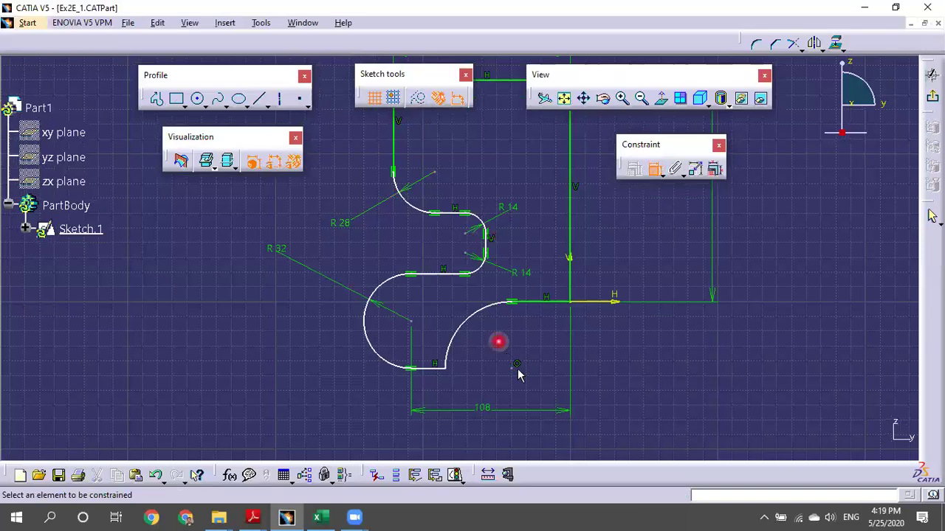
click(481, 314)
click(423, 306)
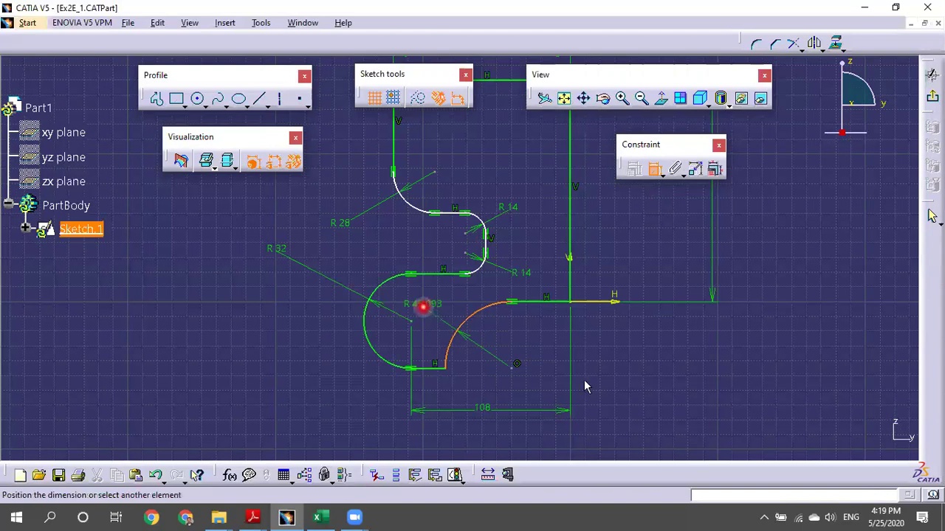
double_click(437, 303)
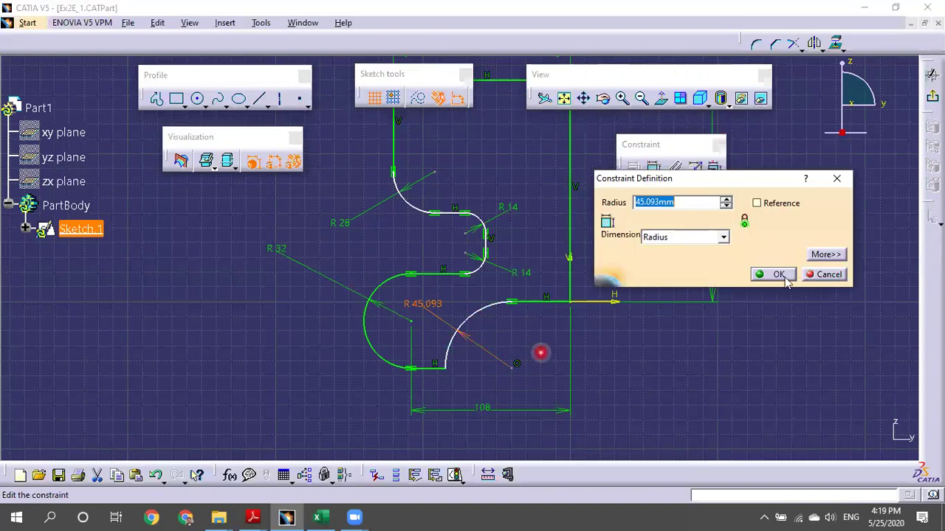
text(45)
click(780, 274)
Try to dimension the horizontal distance between the 28 mm arc's centre and the vertical axis.
click(643, 421)
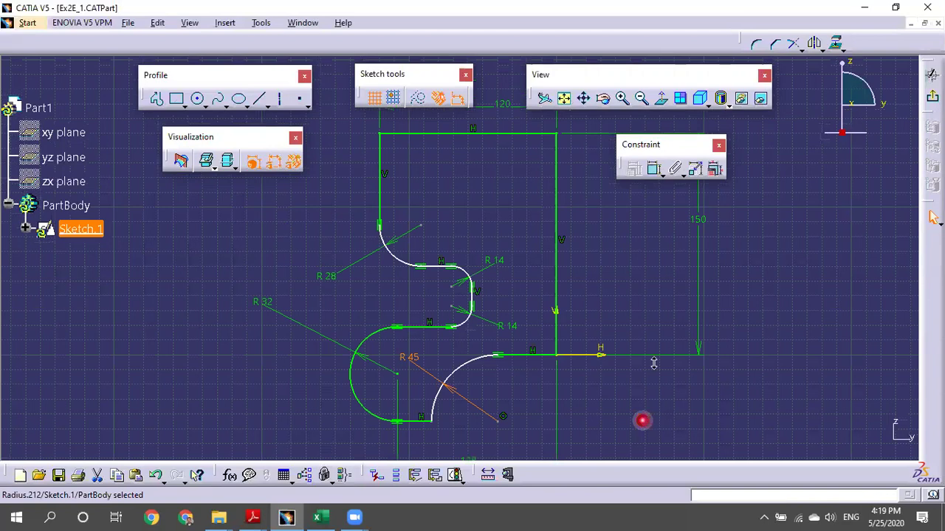
ctrl+middle_drag(642, 421, 641, 279)
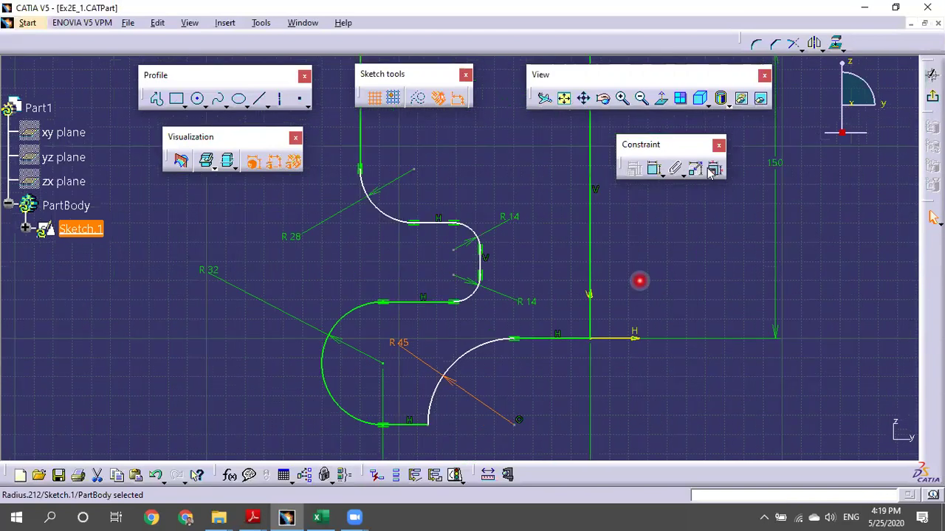
click(653, 170)
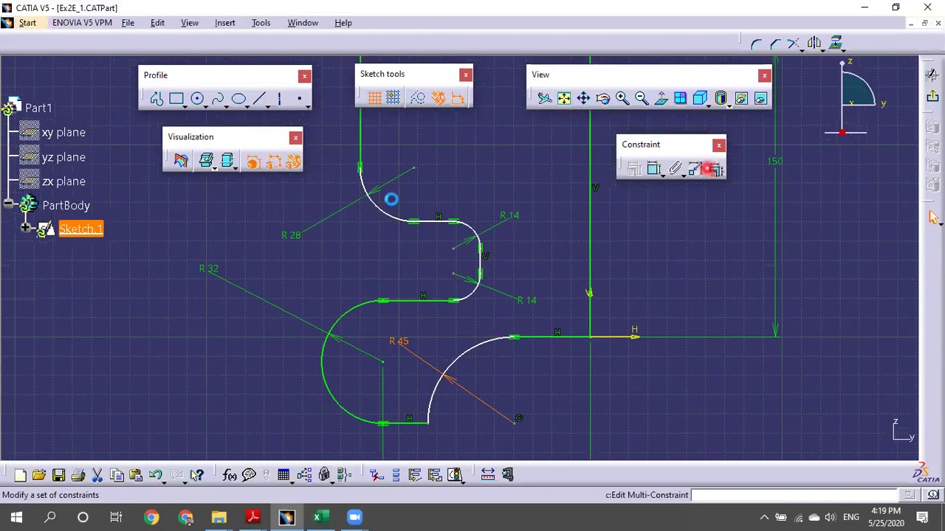
click(415, 170)
click(589, 298)
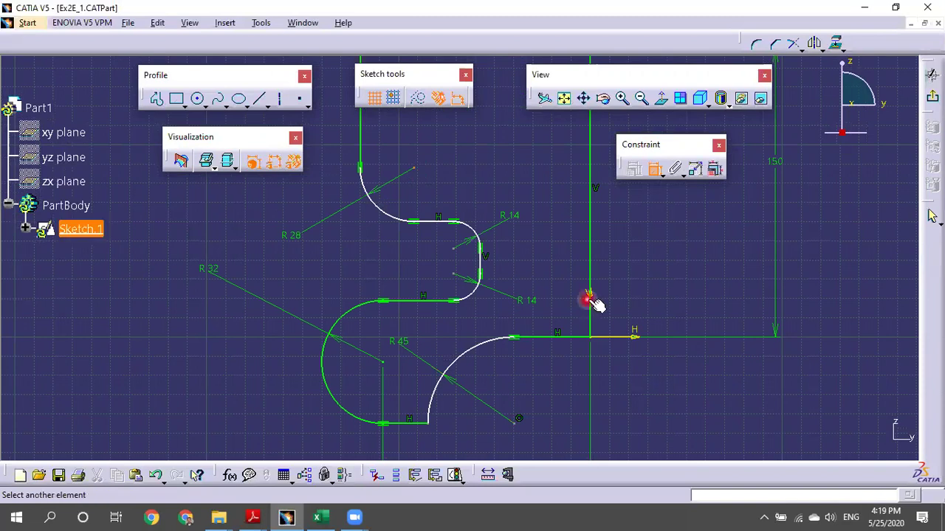
click(533, 219)
middle_drag(523, 167, 513, 204)
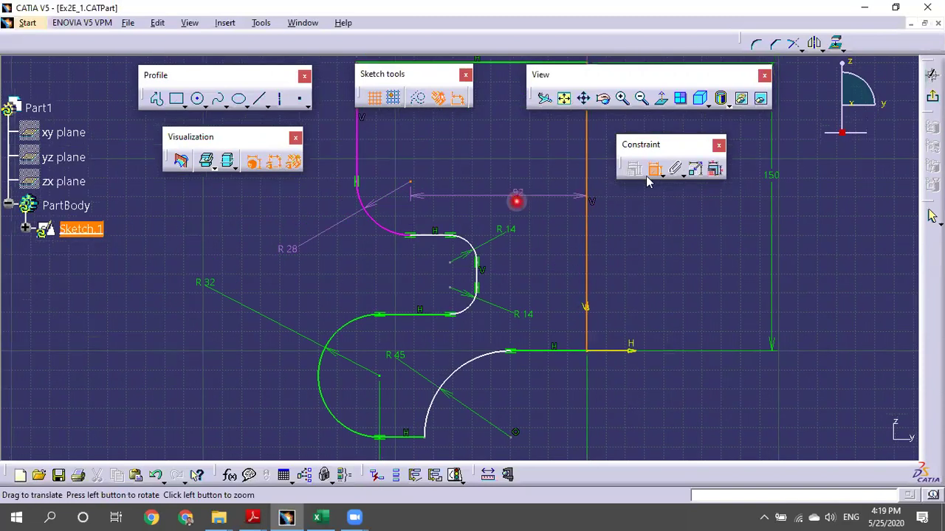
click(628, 210)
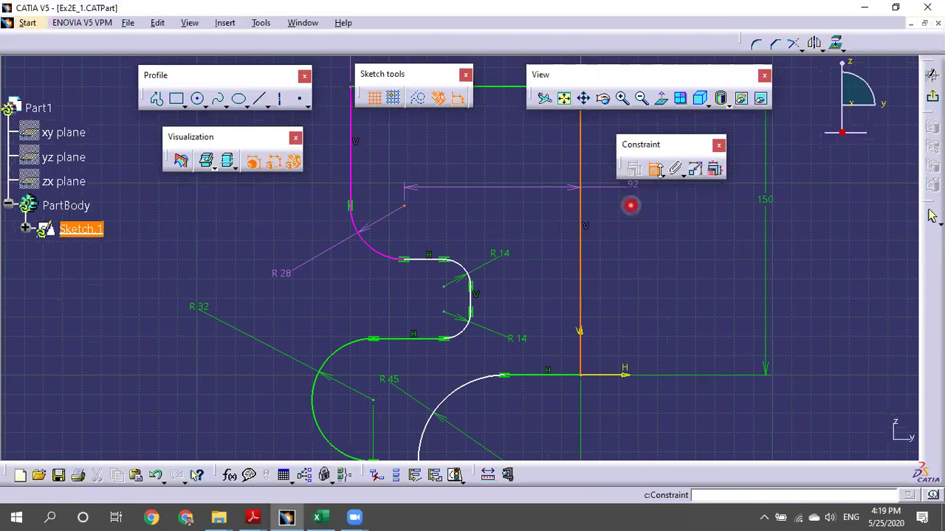
key(ctrl+z)
Dimension the length of the lower horizontal line ending at the origin and delete that dimension.
click(663, 175)
click(471, 181)
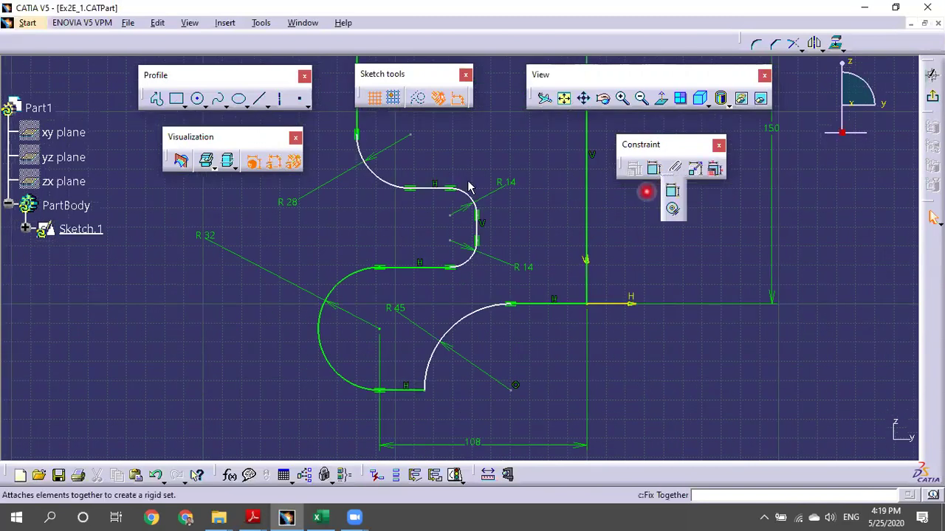
click(413, 134)
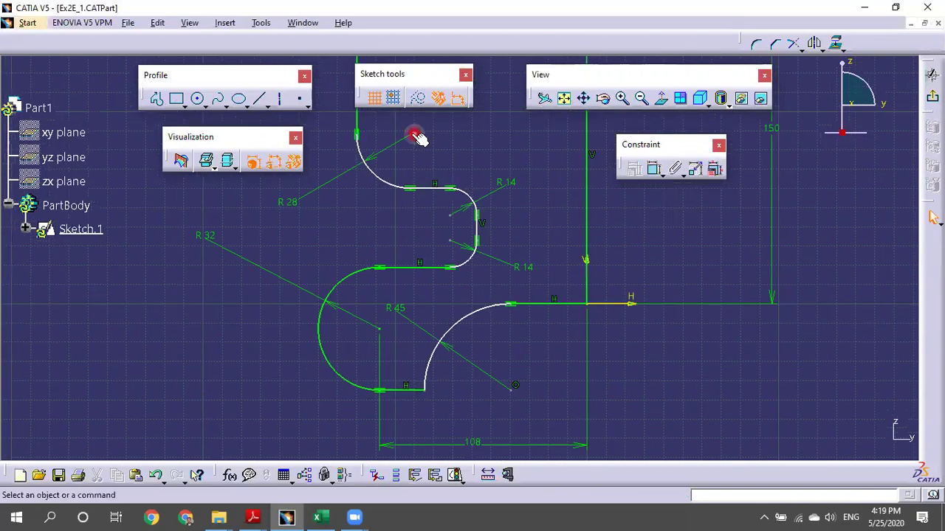
click(583, 283)
click(566, 303)
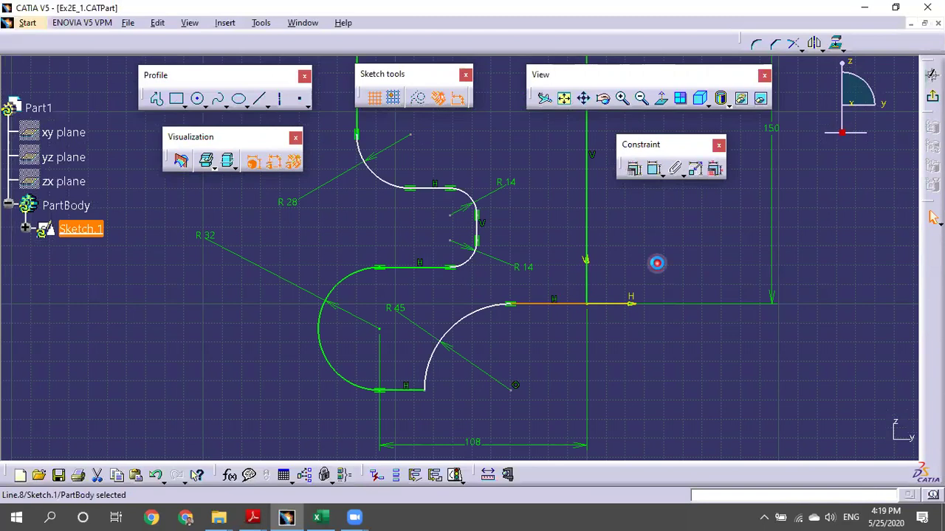
click(413, 136)
click(677, 169)
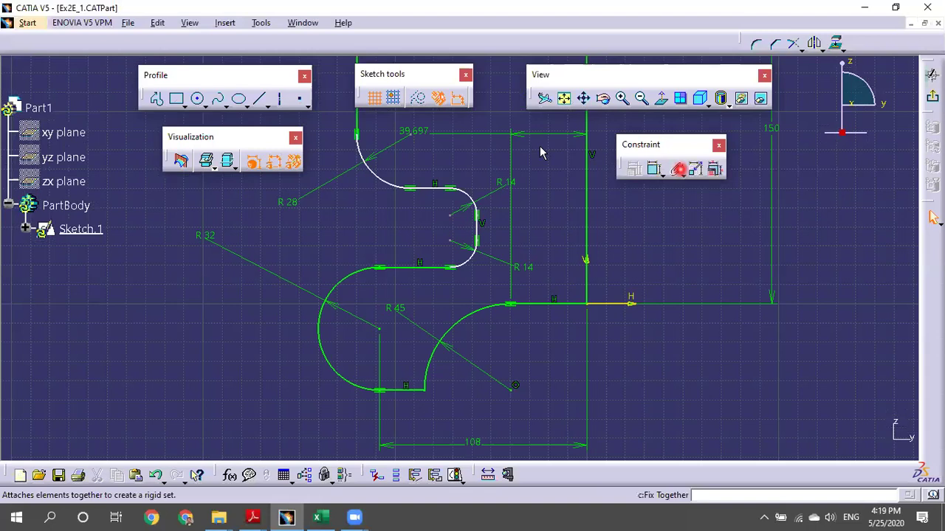
click(540, 147)
click(556, 139)
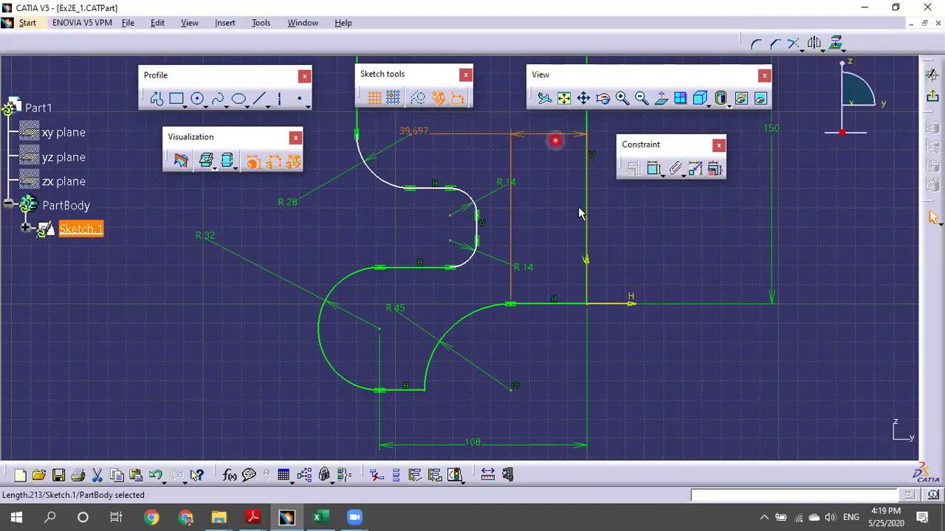
key(Delete)
Dimension the vertical distance between the 28 mm arc's centre and the horizontal axis and set it to 88 mm.
click(653, 171)
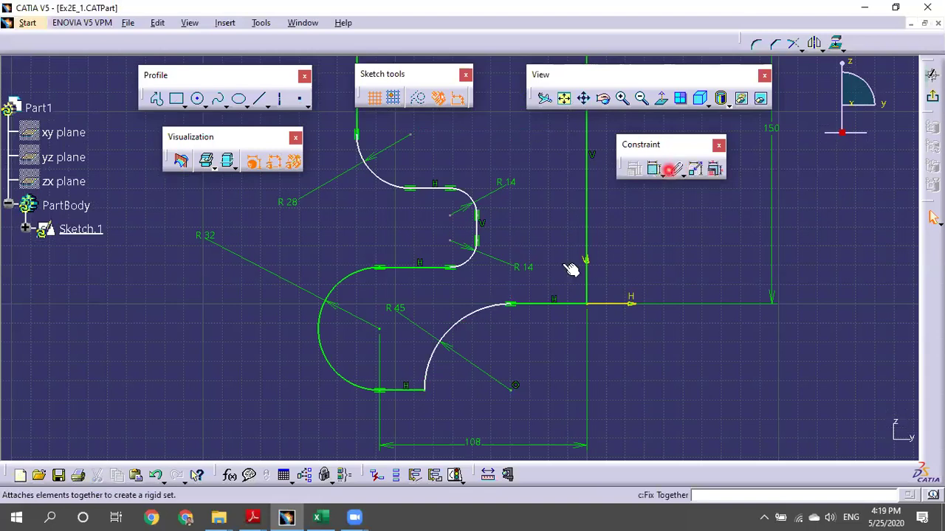
click(413, 144)
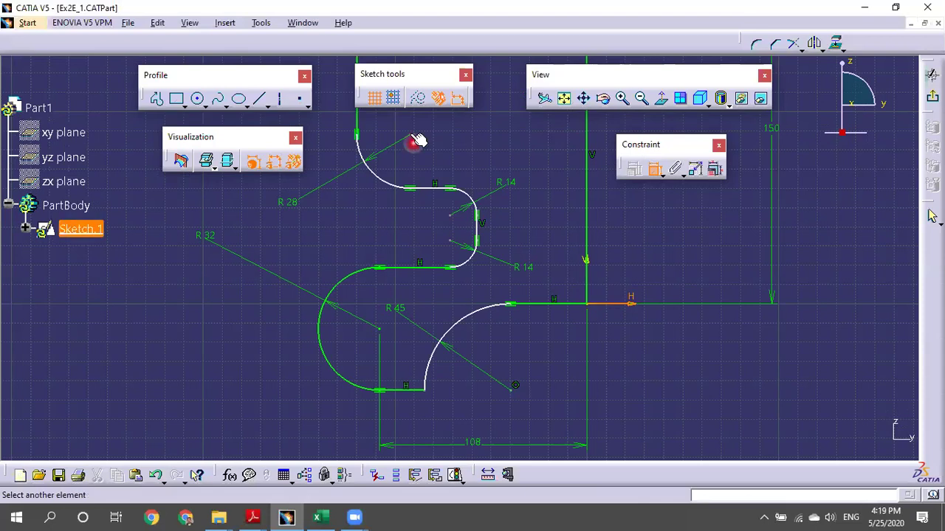
click(327, 185)
middle_drag(328, 186, 445, 224)
click(361, 207)
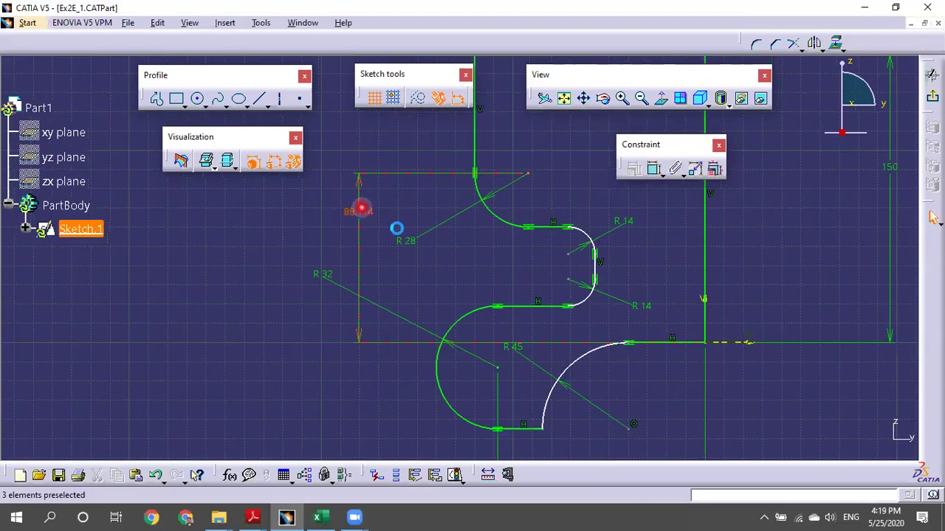
double_click(397, 230)
text(88)
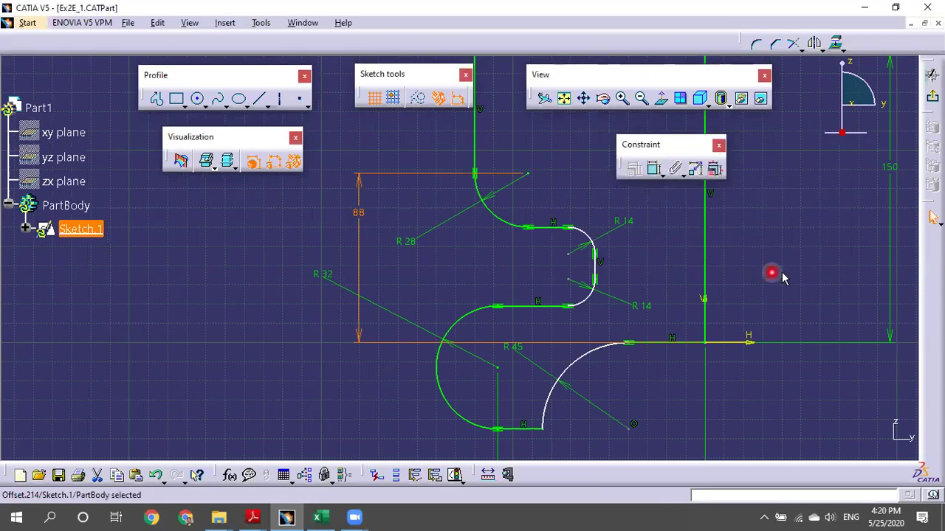
Dimension the horizontal distance from the upper 14 mm arc's centre to the vertical axis and set it to 72 mm.
click(654, 169)
click(561, 256)
click(567, 254)
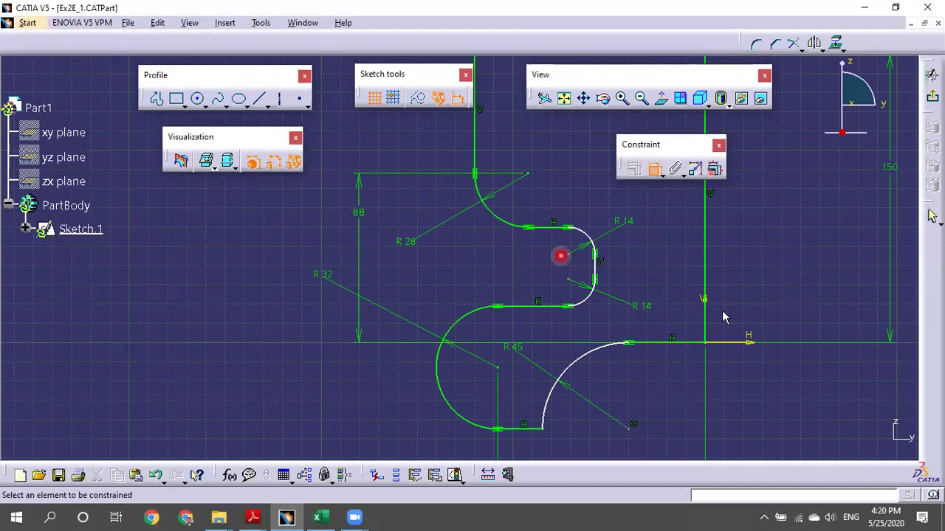
click(708, 301)
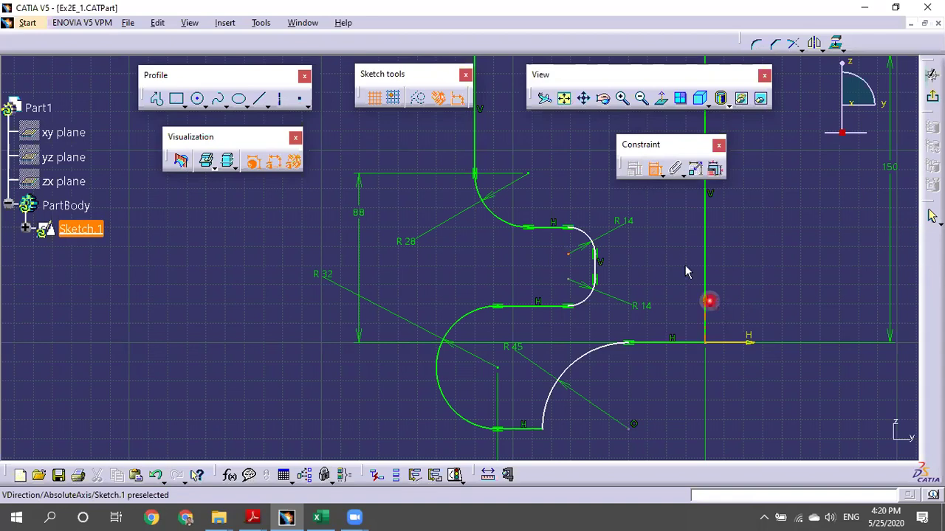
middle_drag(680, 361, 682, 222)
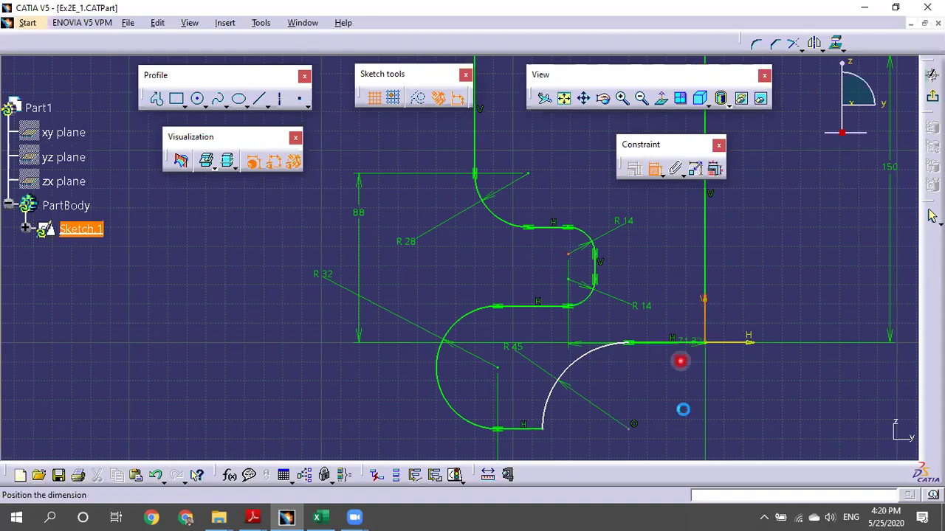
click(684, 409)
double_click(684, 408)
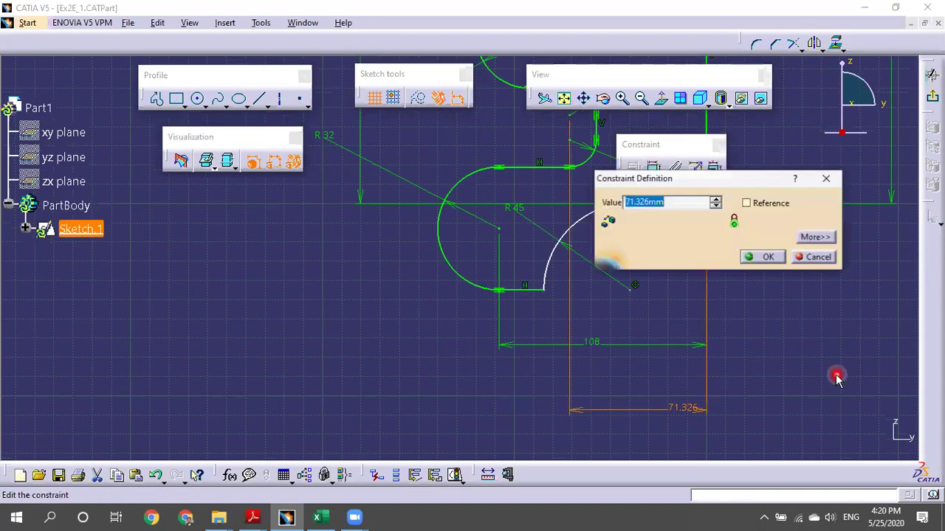
text(72)
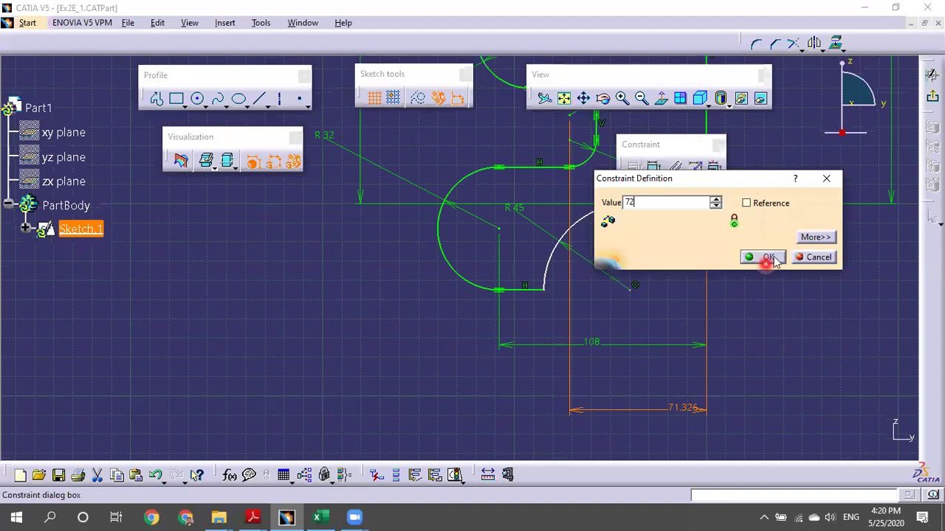
click(766, 258)
Dimension the horizontal distance from the 45 mm arc's centre to the vertical axis and set it to 40 mm.
middle_drag(653, 191, 648, 212)
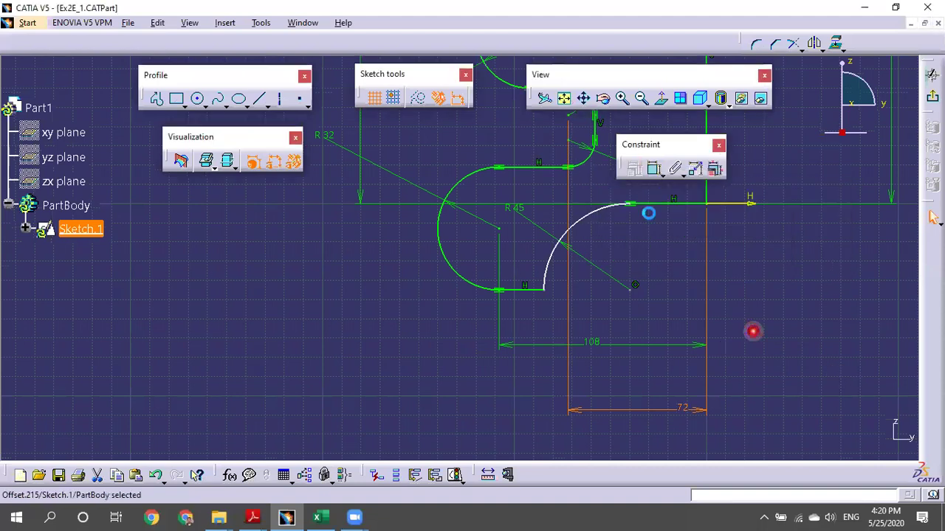
click(629, 308)
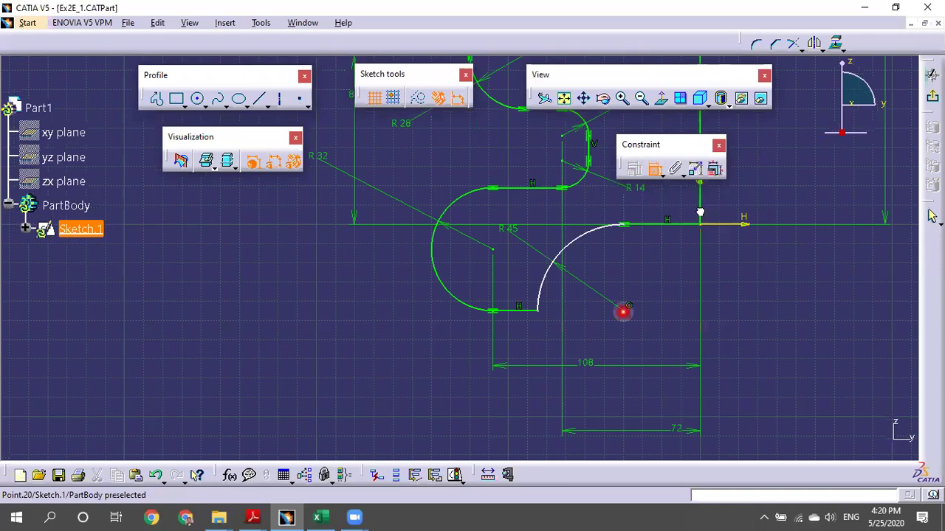
click(699, 209)
double_click(686, 342)
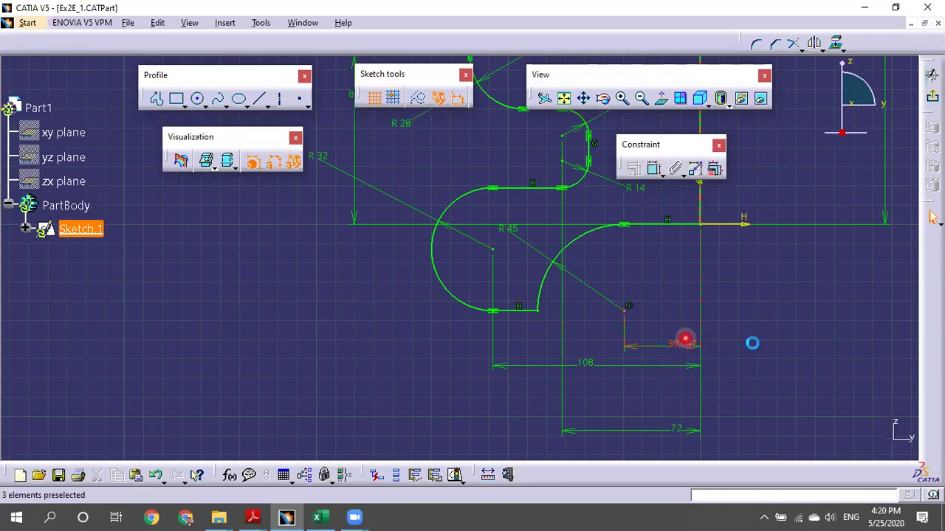
text(40)
click(766, 258)
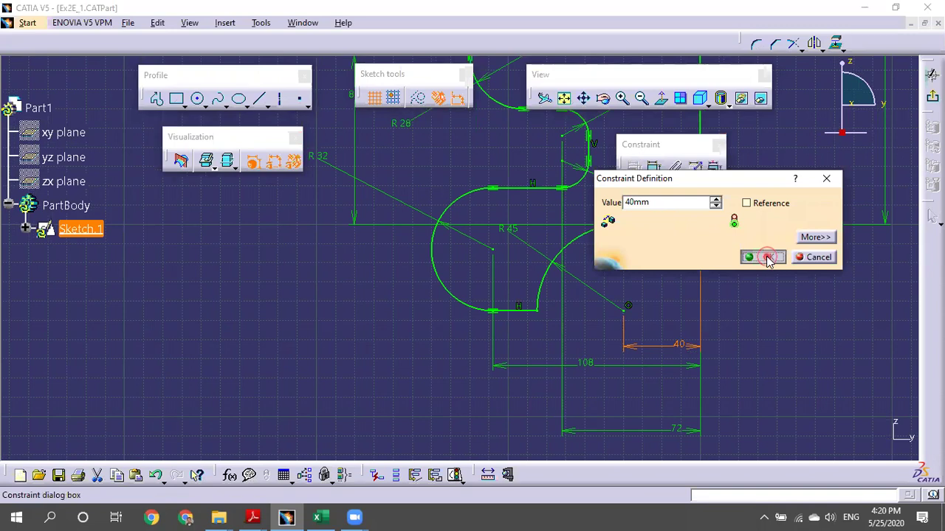
click(726, 393)
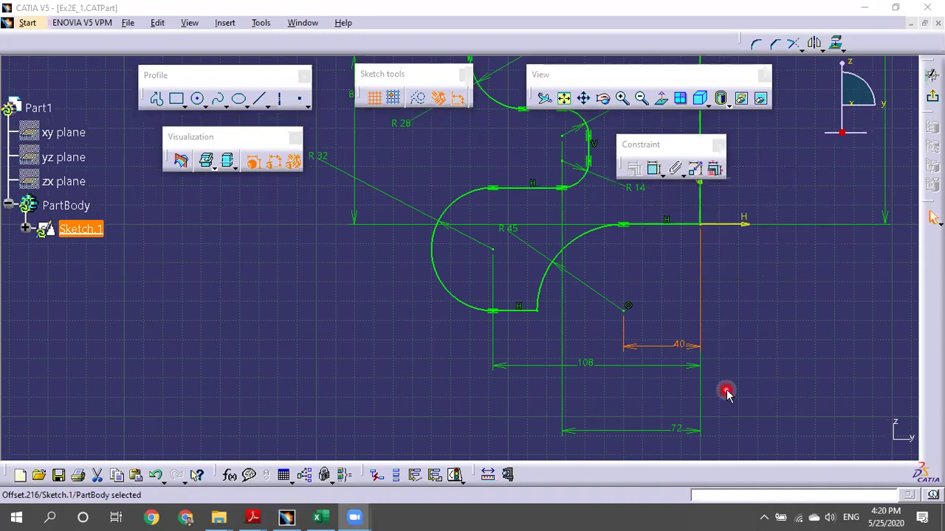
Inspect the whole dimensioned profile, toggling the sketch solver diagnostics off and on to check its constraint status.
ctrl+middle_drag(746, 300, 738, 327)
click(735, 323)
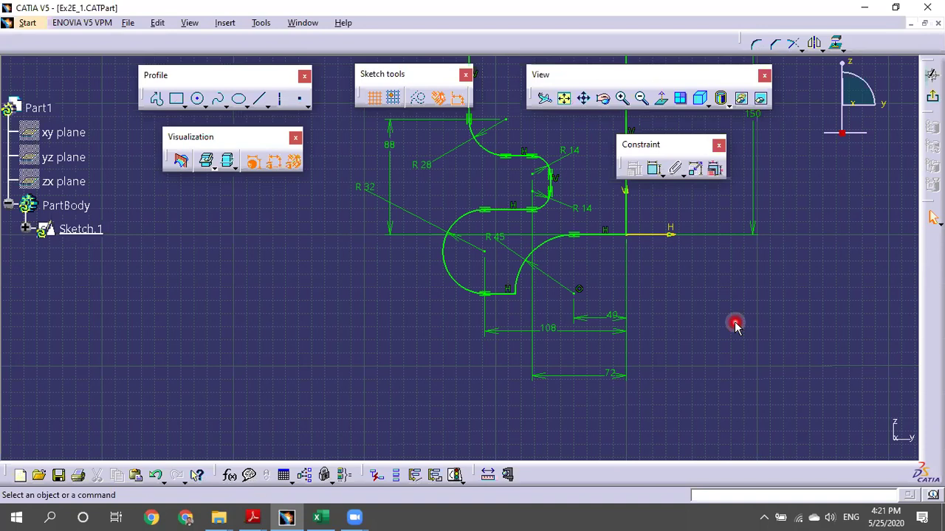
mouse_move(736, 327)
middle_down()
mouse_move(738, 290)
mouse_move(744, 318)
mouse_move(532, 402)
middle_up()
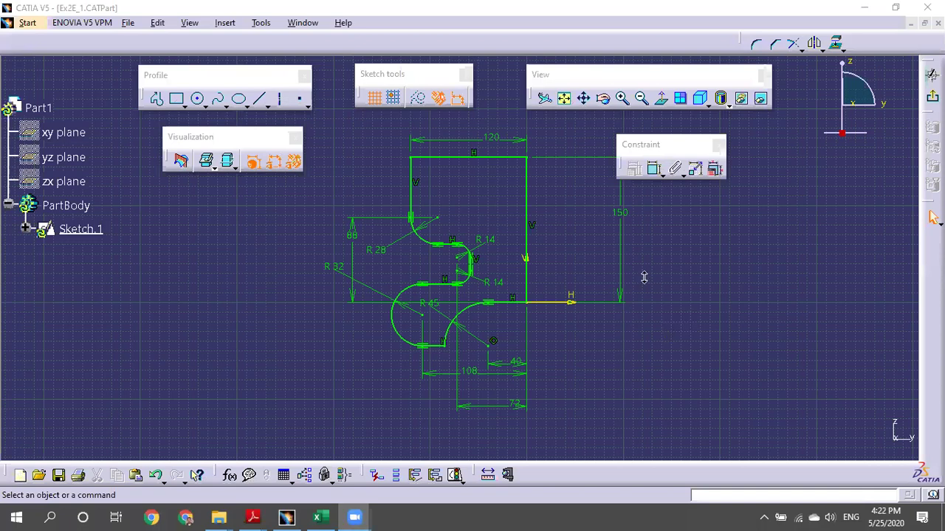
ctrl+middle_drag(644, 278, 642, 266)
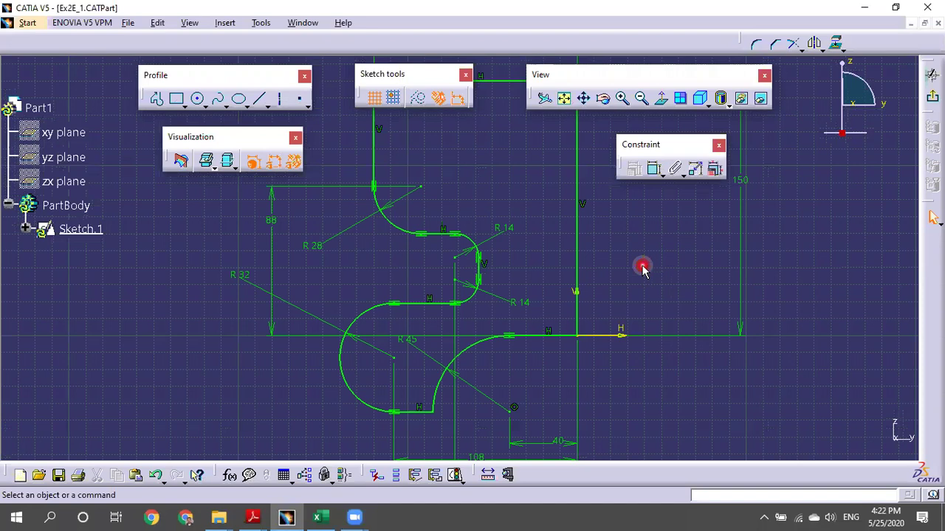
ctrl+middle_drag(586, 296, 589, 302)
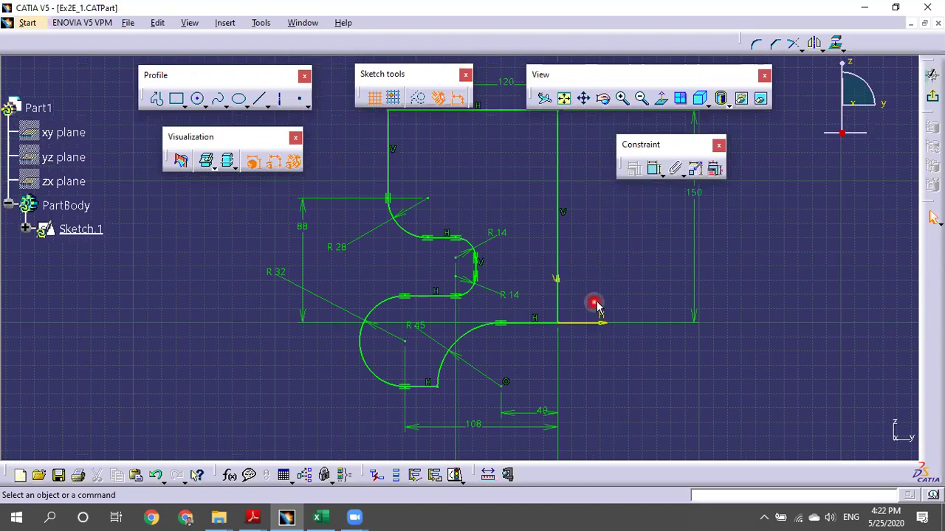
click(252, 161)
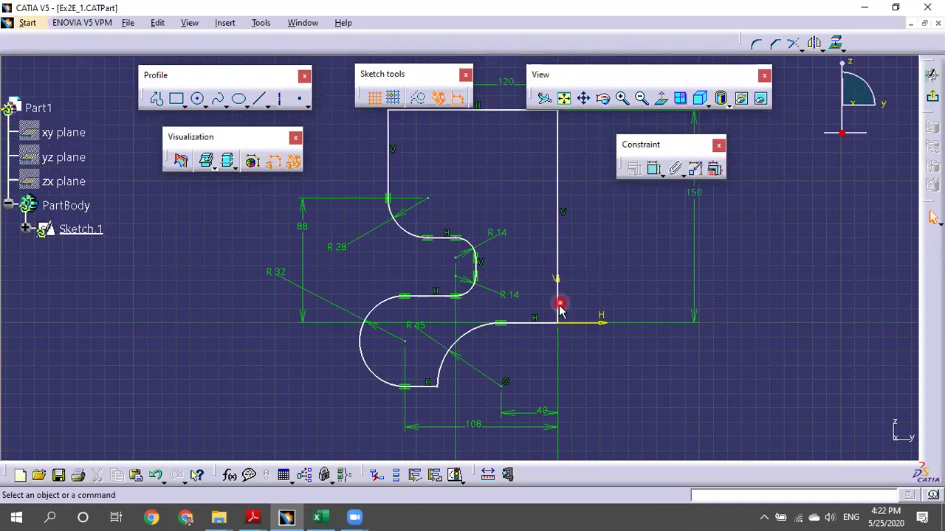
middle_drag(559, 304, 525, 332)
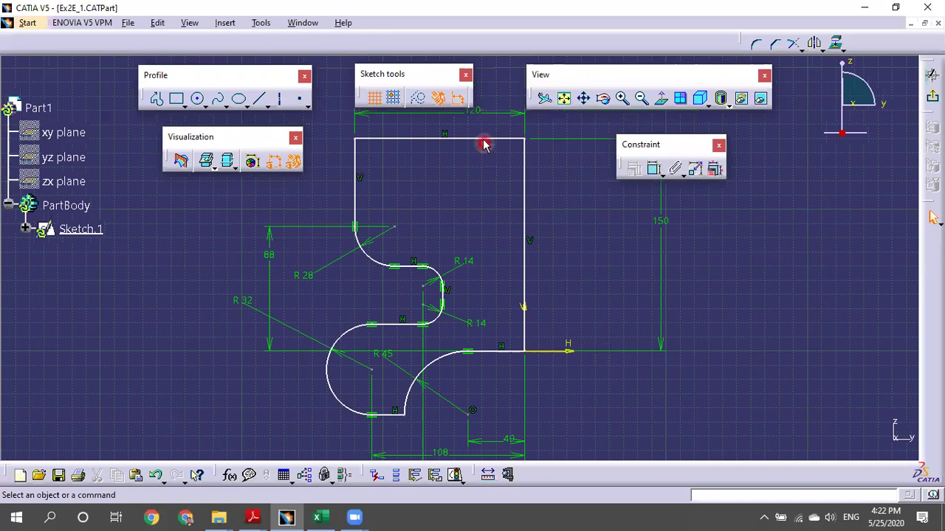
click(255, 162)
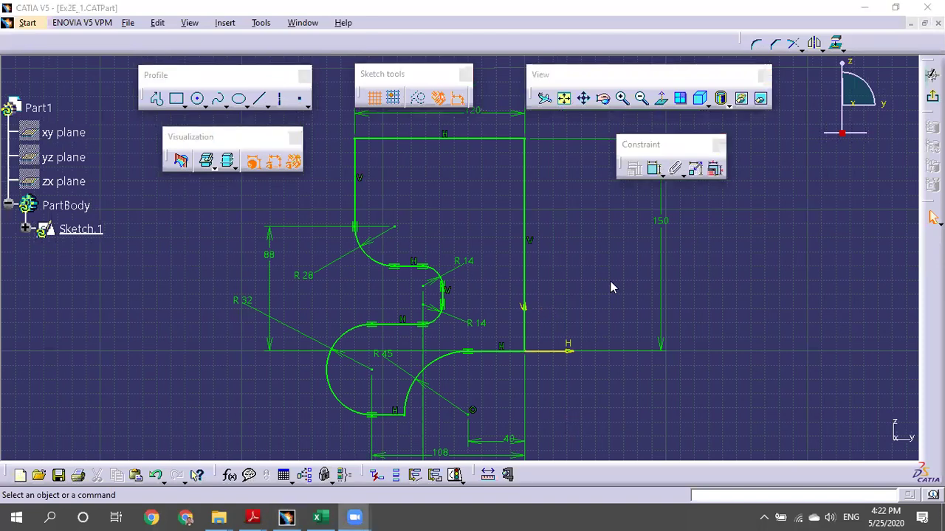
mouse_move(589, 286)
ctrl+middle_down()
mouse_move(614, 322)
mouse_move(630, 481)
ctrl+middle_up()
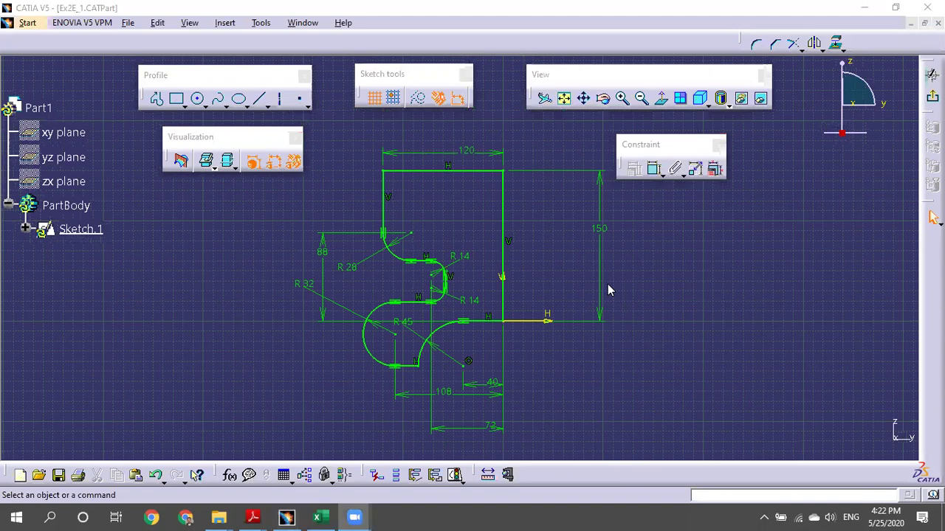
mouse_move(608, 291)
ctrl+middle_down()
mouse_move(534, 253)
mouse_move(341, 97)
ctrl+middle_up()
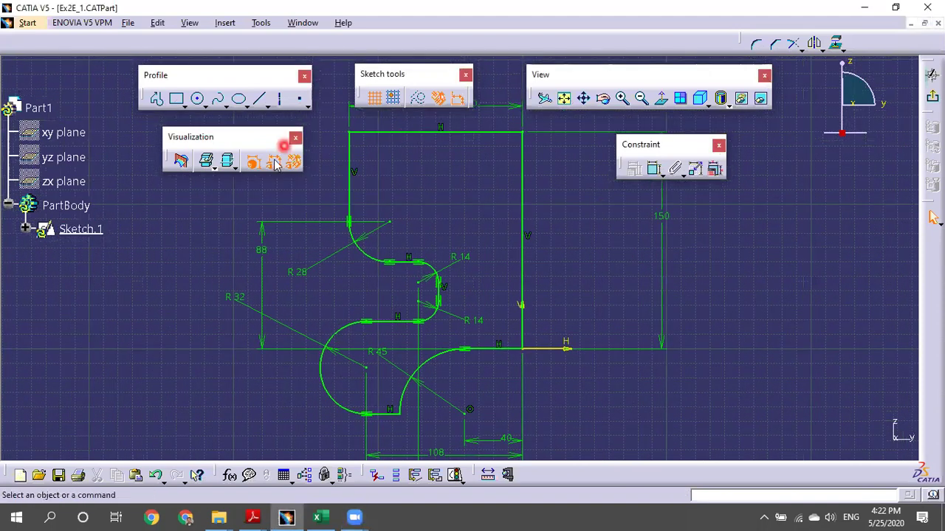
ctrl+middle_drag(539, 163, 565, 214)
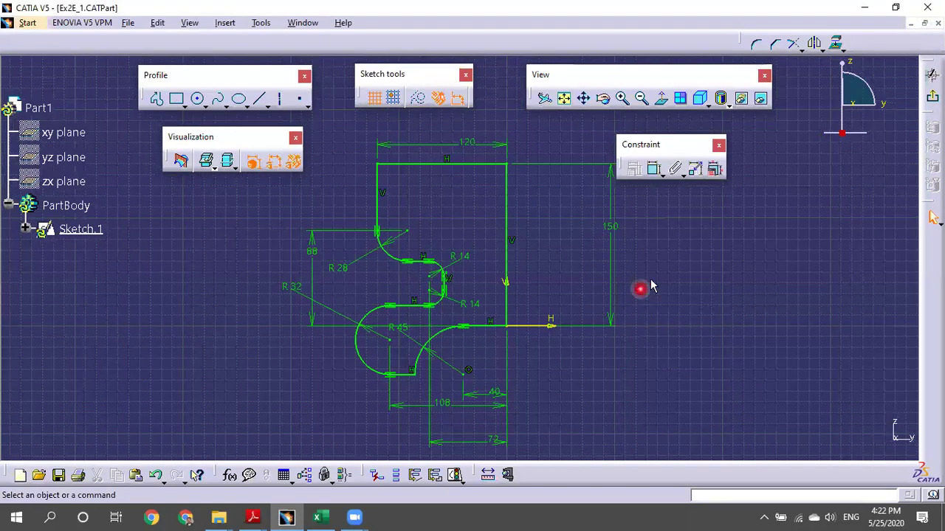
Close the Ex2E_1 part and open the Ex2F part from the DATA D2 folder in CATIA.
ctrl+middle_drag(599, 298, 594, 279)
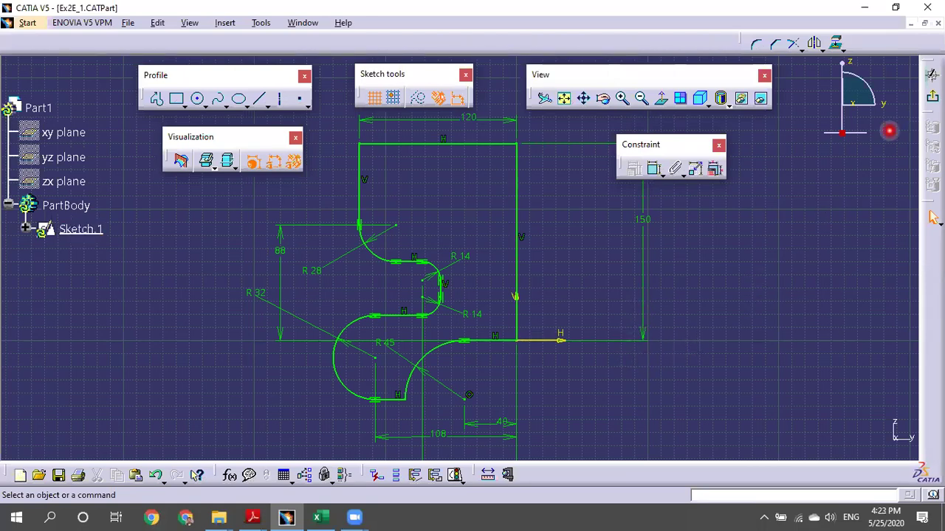
click(938, 23)
click(509, 287)
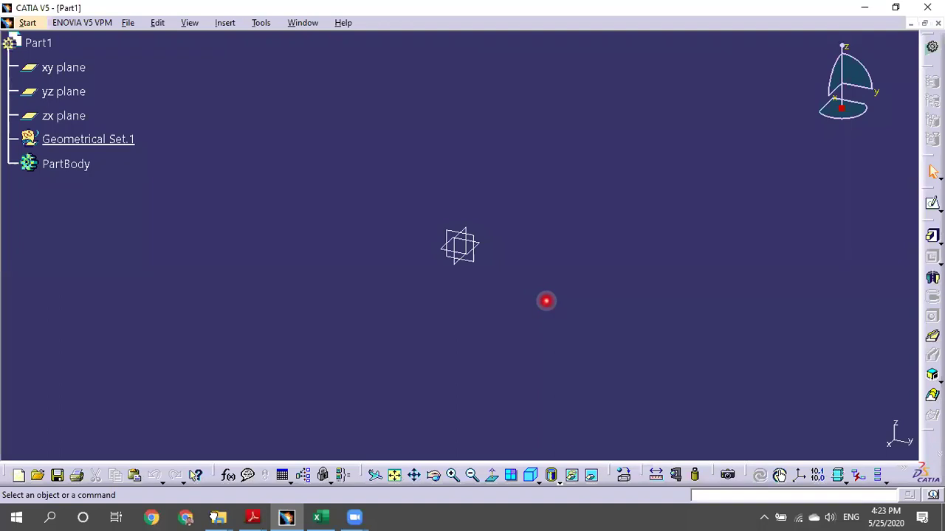
mouse_move(219, 516)
click(181, 466)
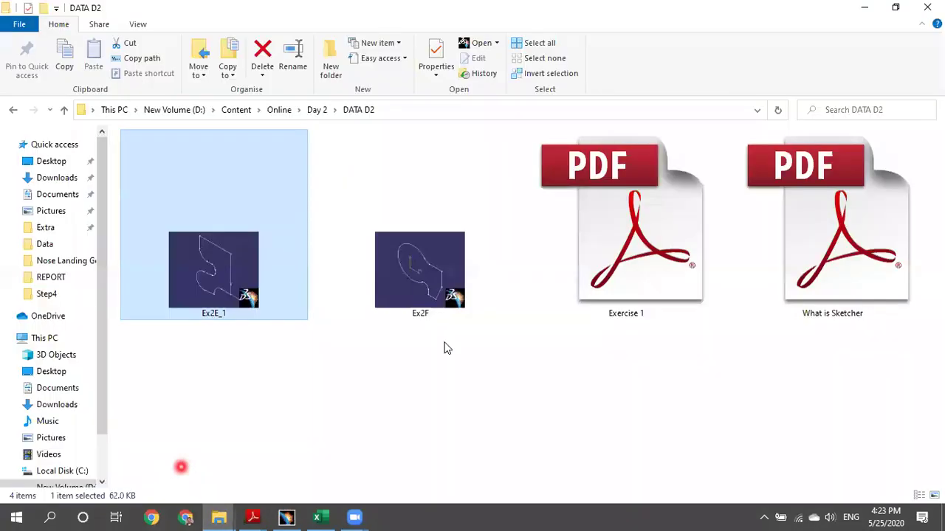
drag(281, 517, 518, 370)
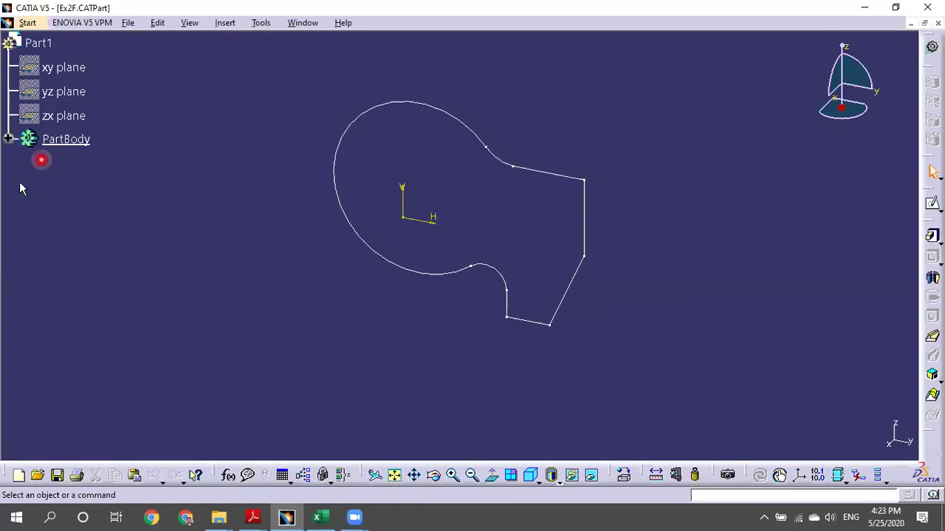
Expand the PartBody of Ex2F and open its Sketch.1 for editing.
click(390, 220)
click(459, 130)
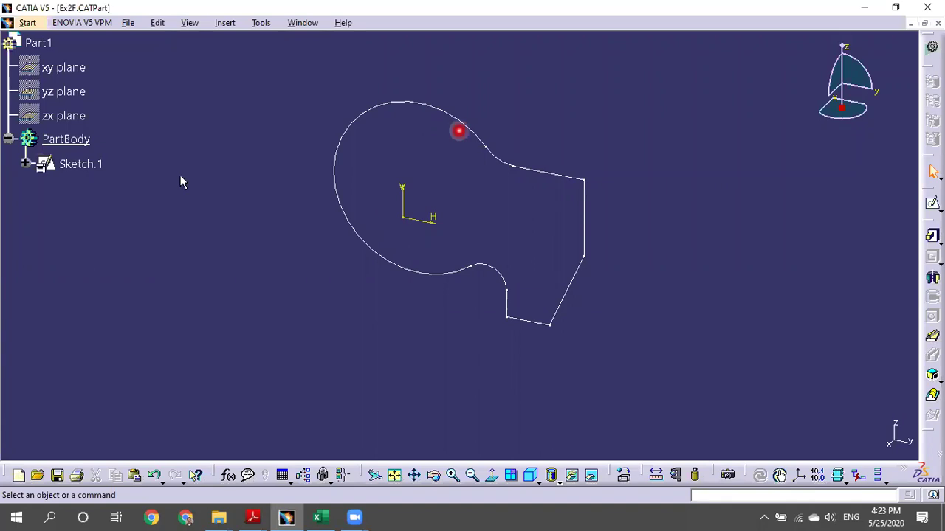
click(95, 166)
click(425, 182)
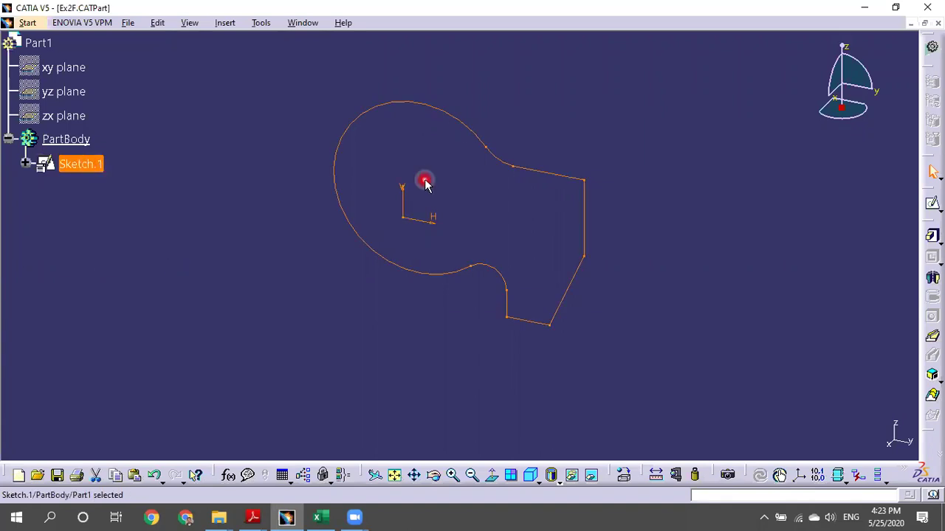
click(147, 173)
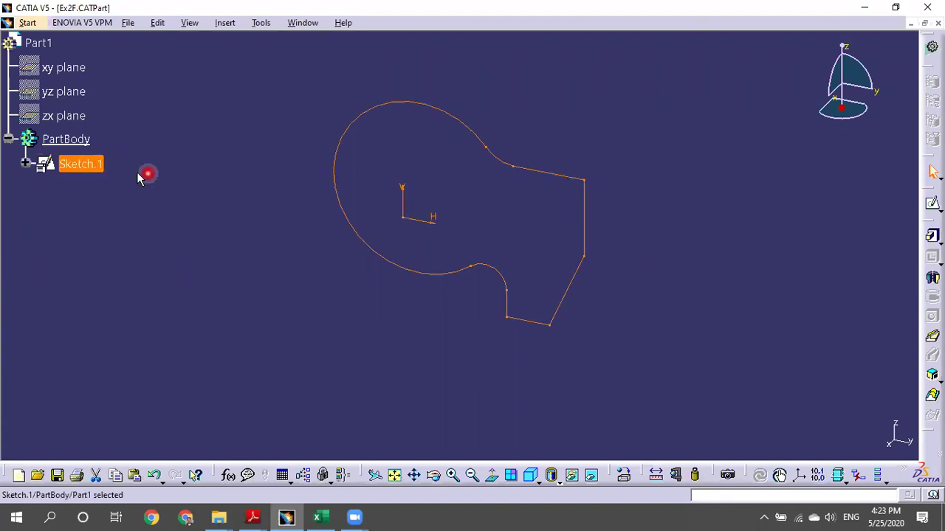
click(76, 172)
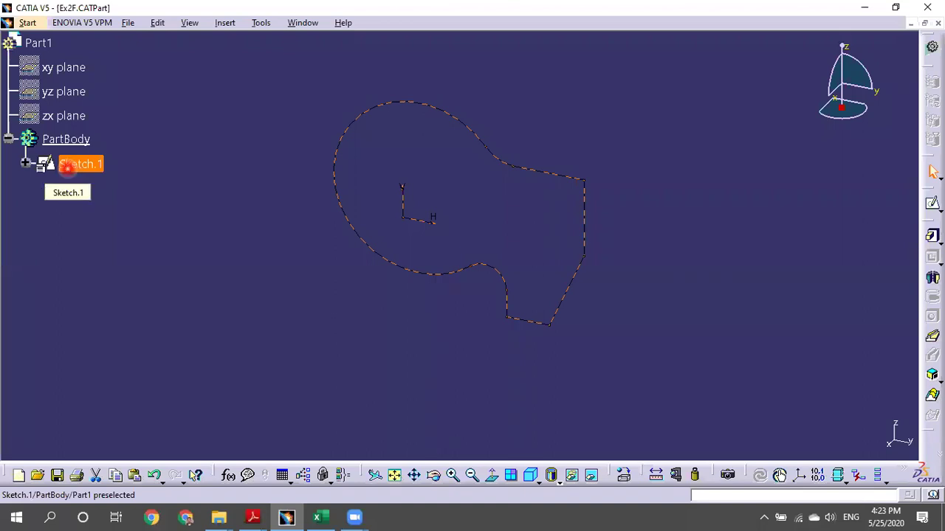
click(935, 49)
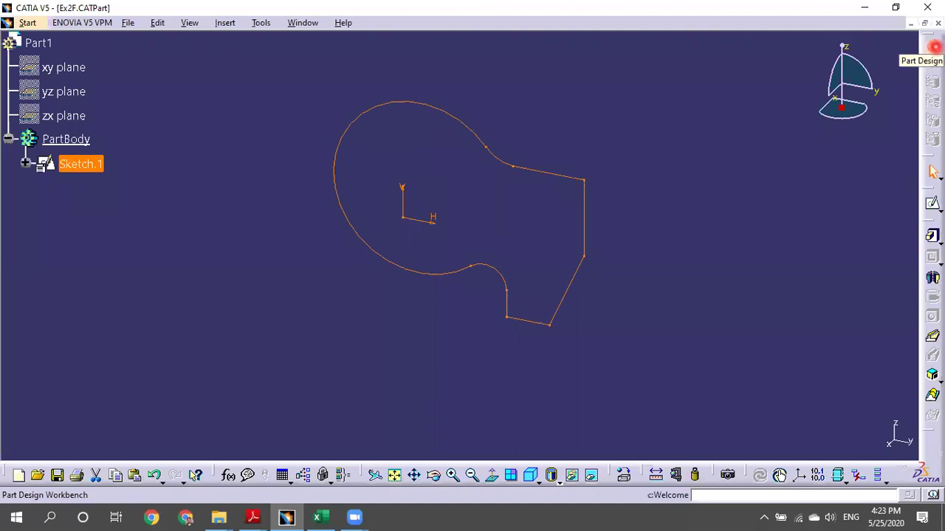
click(99, 164)
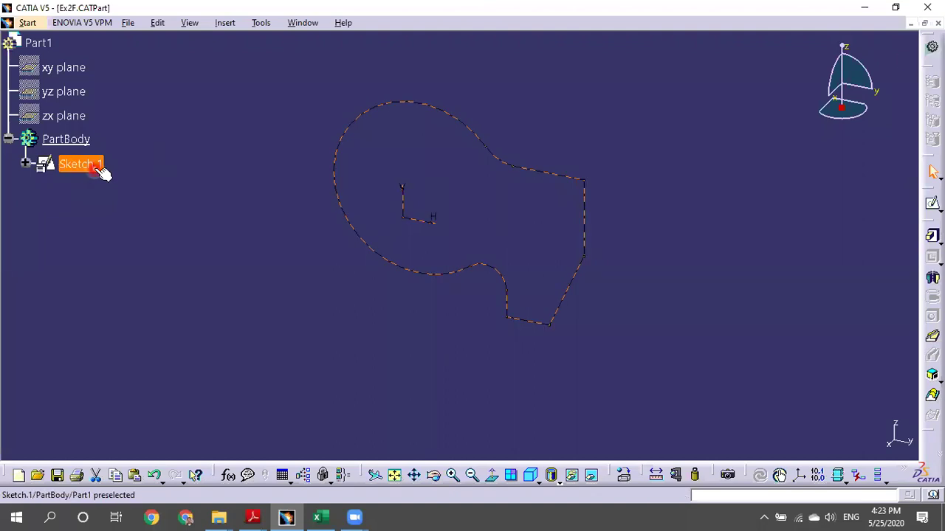
double_click(99, 164)
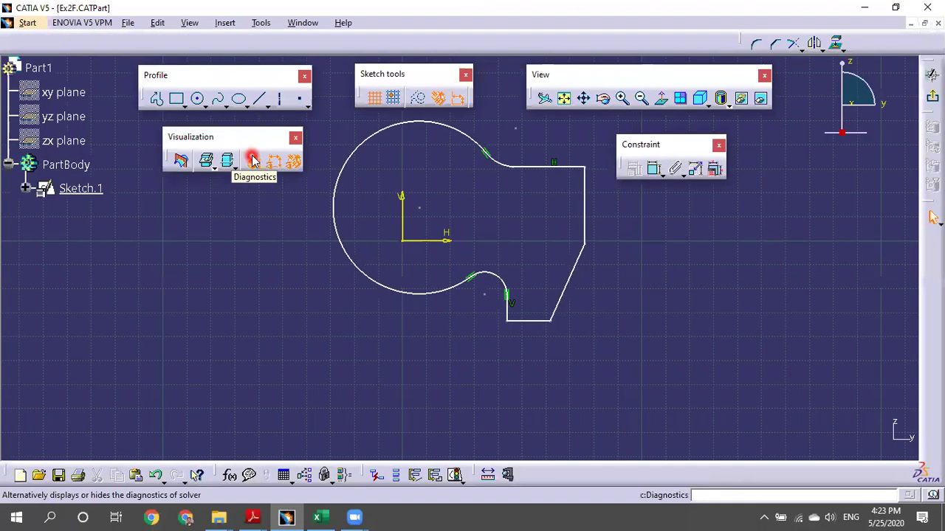
Examine the Ex2F profile's existing geometric constraints with the solver diagnostics display.
click(534, 274)
click(580, 273)
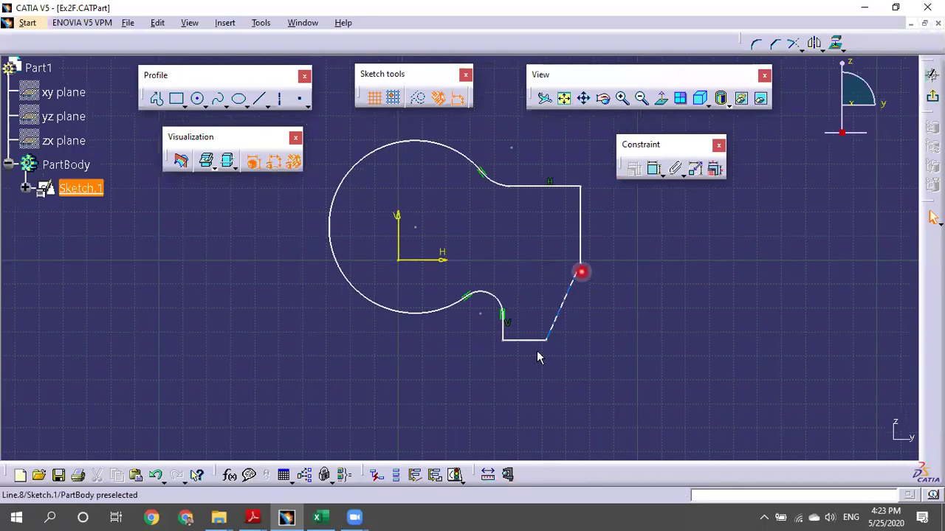
click(514, 348)
click(636, 332)
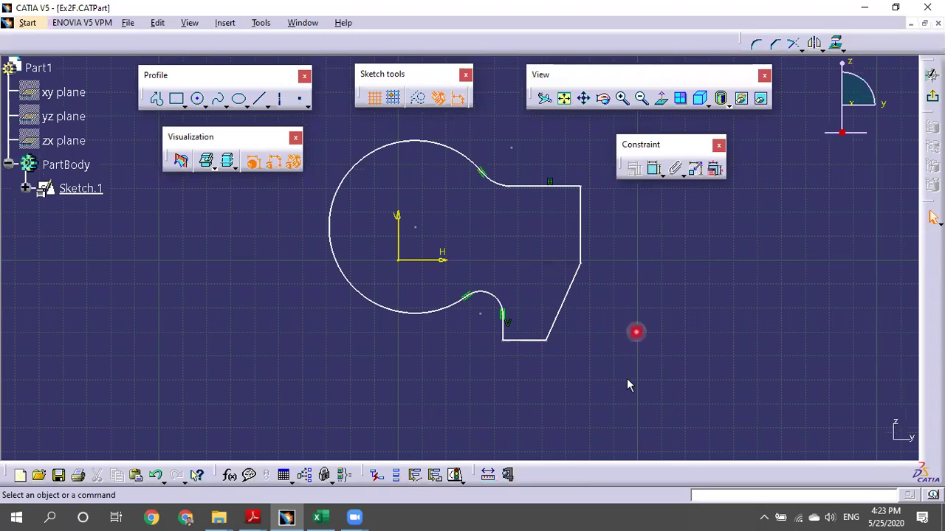
click(676, 304)
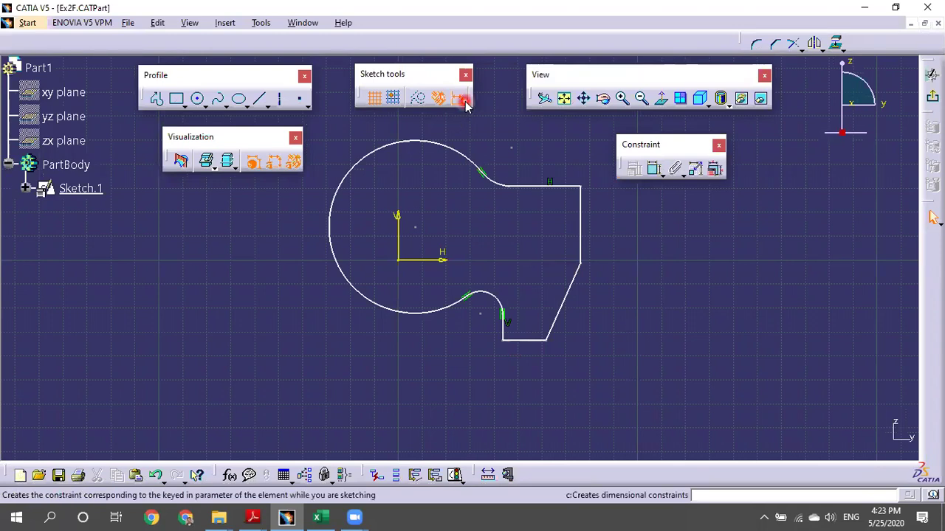
click(272, 140)
click(304, 163)
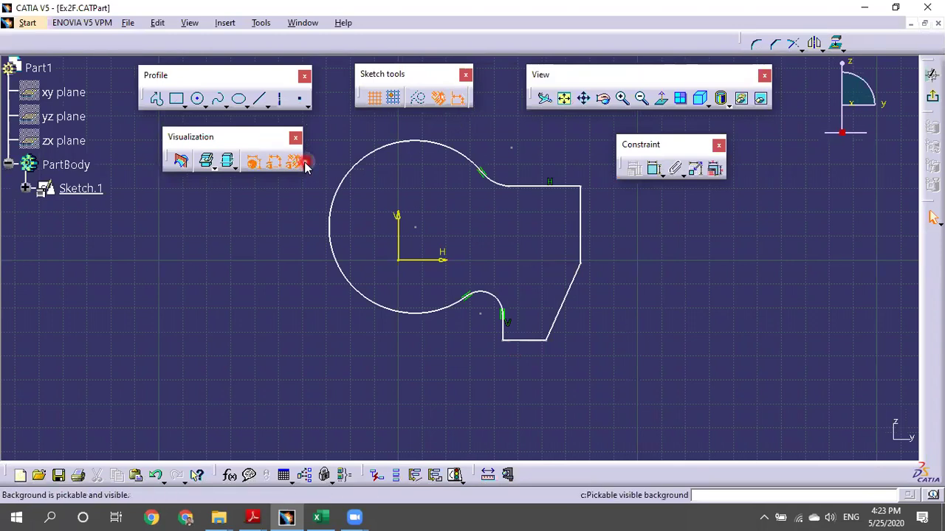
Dimension the radius of the profile's large arc, placing the dimension outside the arc.
click(567, 235)
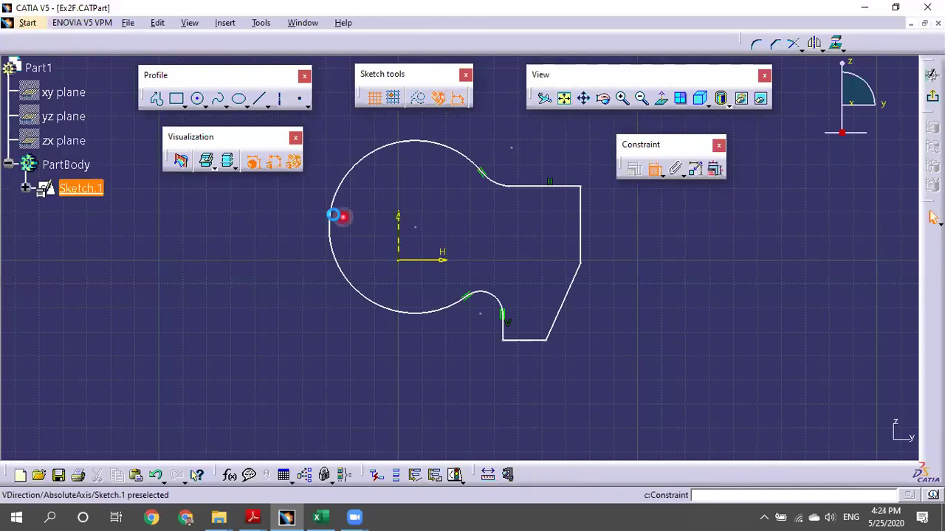
click(340, 186)
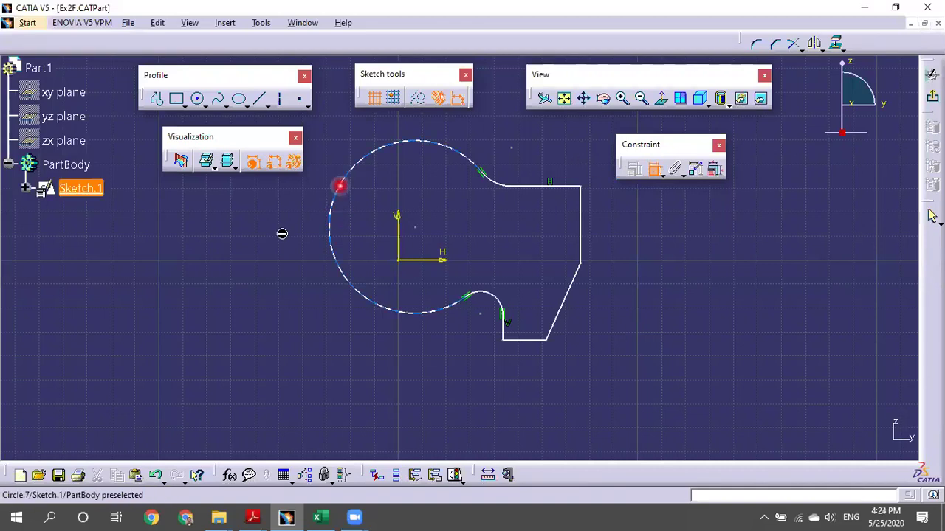
click(244, 277)
Make the large arc's centre point coincident with the sketch origin.
click(420, 227)
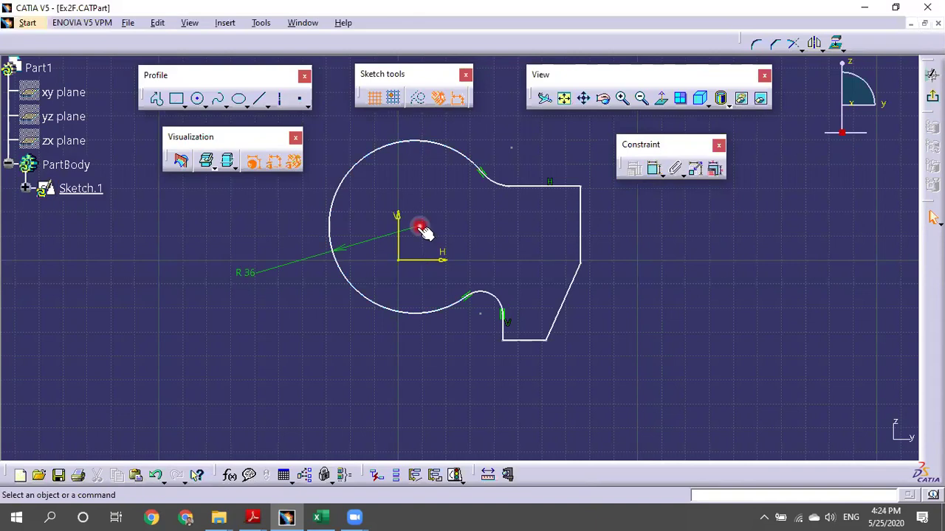
click(418, 228)
ctrl+click(398, 260)
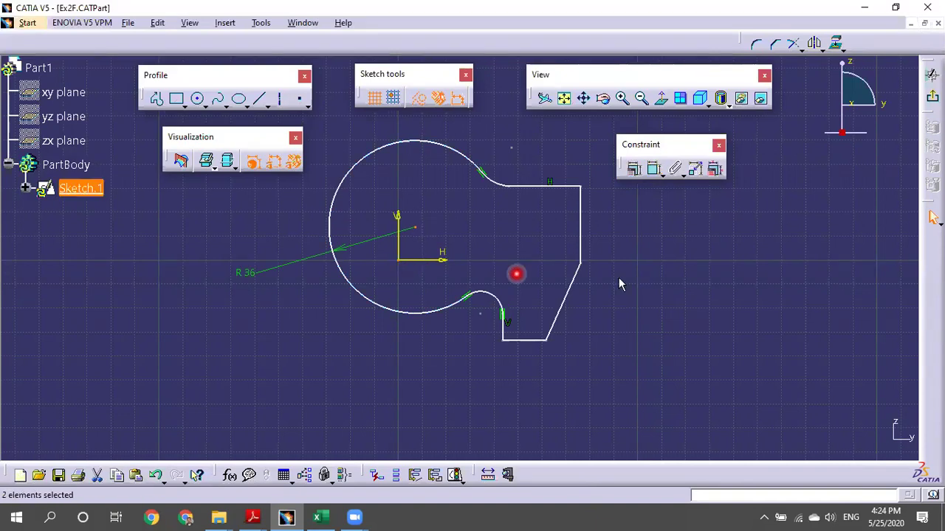
click(633, 174)
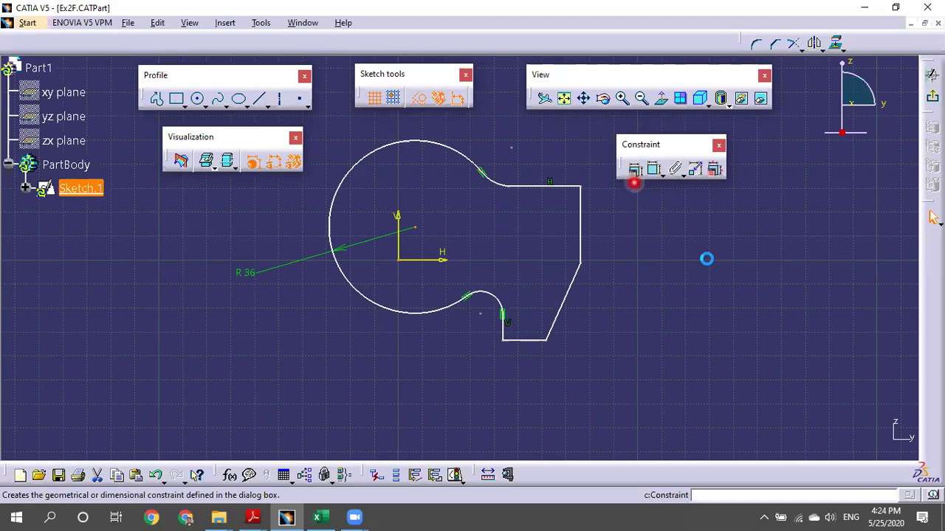
click(879, 172)
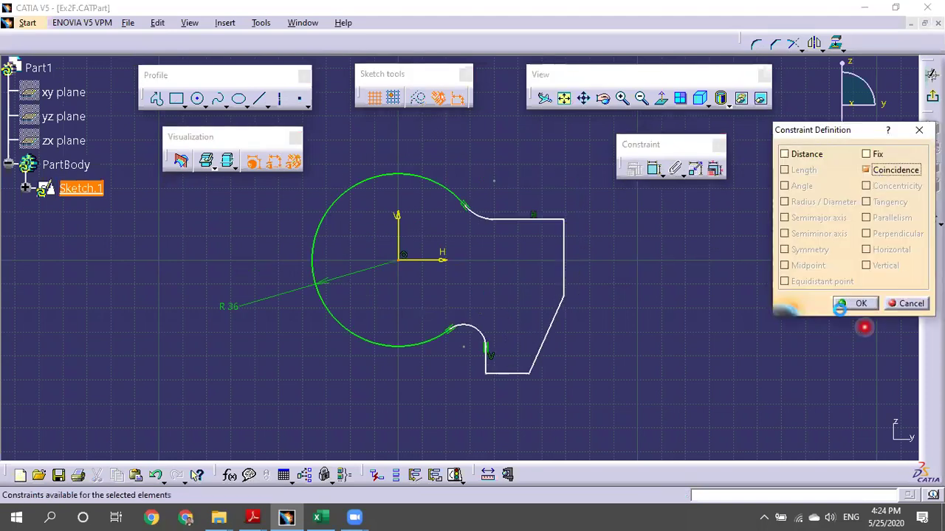
click(842, 306)
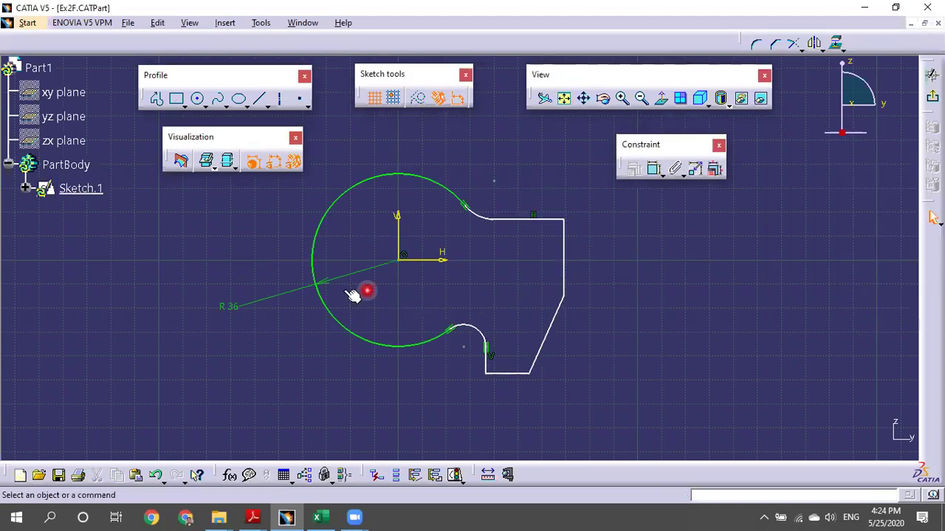
Try moving the profile's right vertical line to test its freedom, and undo the displacement.
click(561, 273)
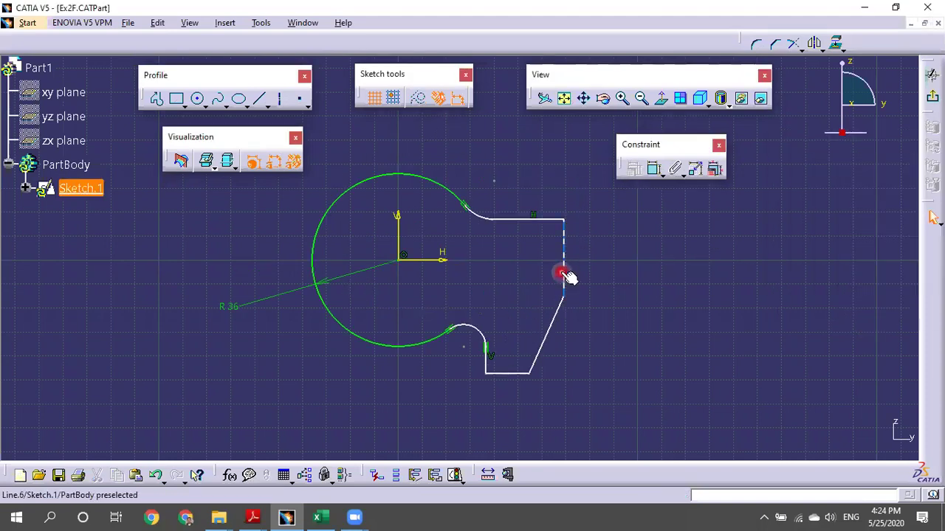
click(798, 272)
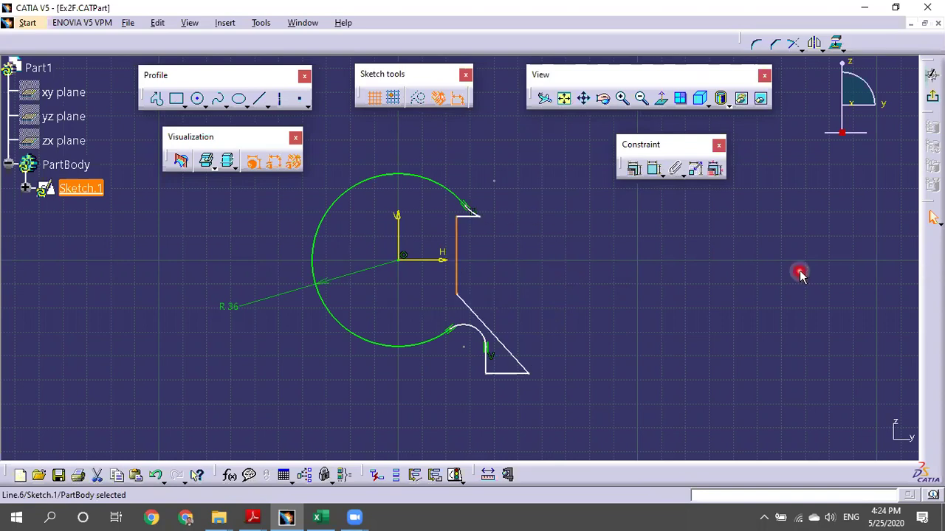
key(ctrl+z)
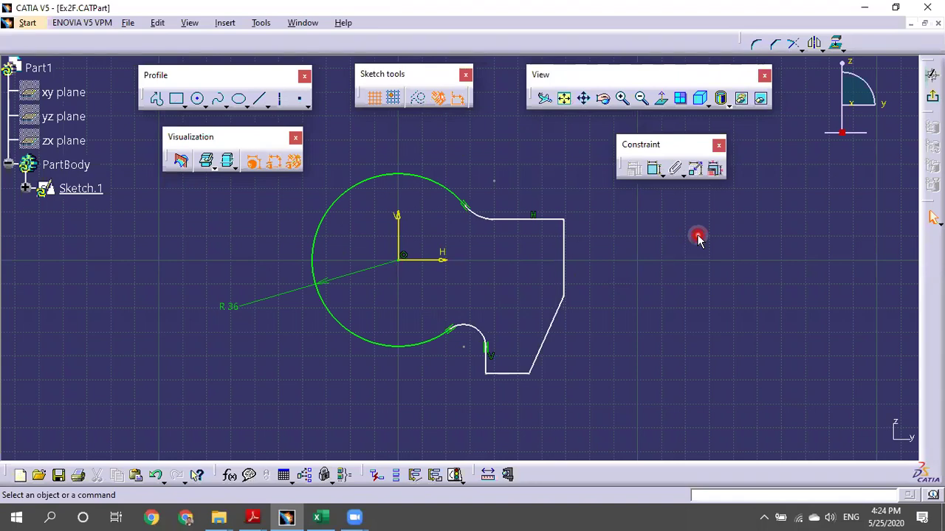
Dimension the horizontal distance from the right vertical line to the vertical axis and set it to 70 mm.
click(653, 168)
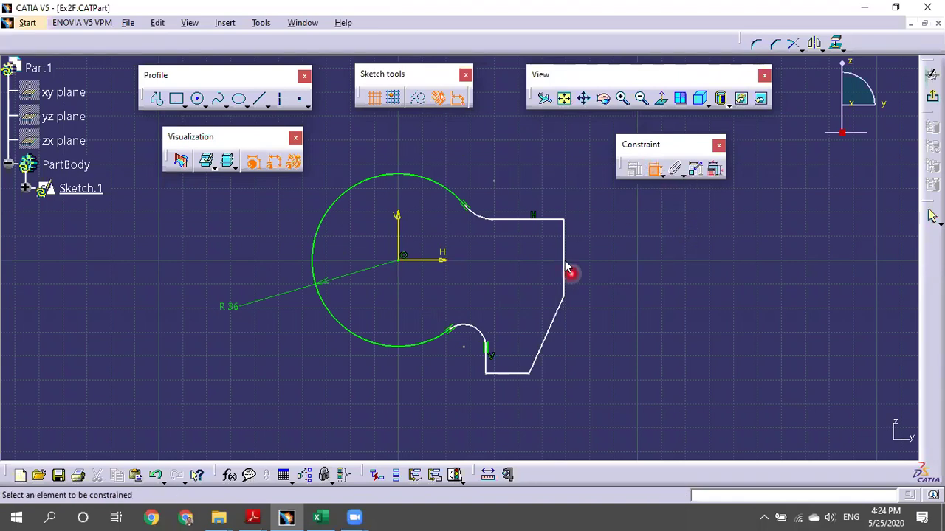
click(563, 264)
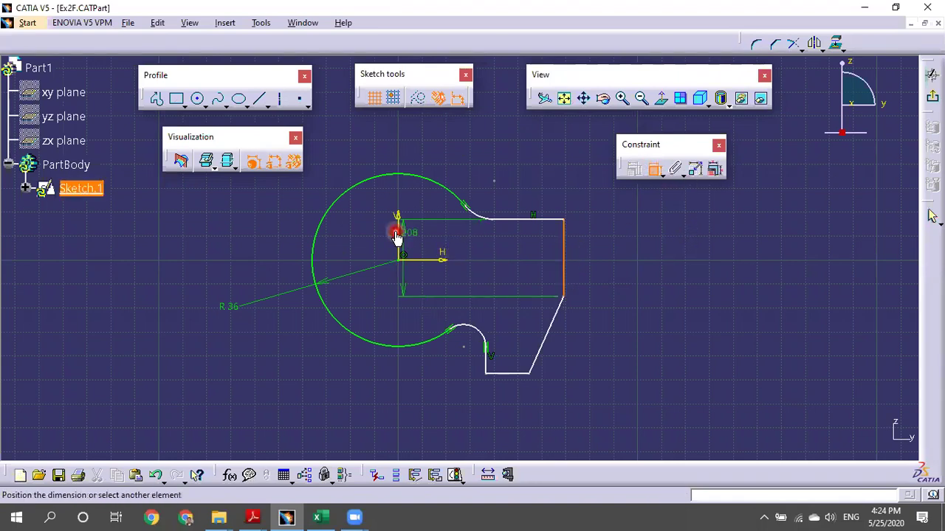
click(394, 228)
click(472, 150)
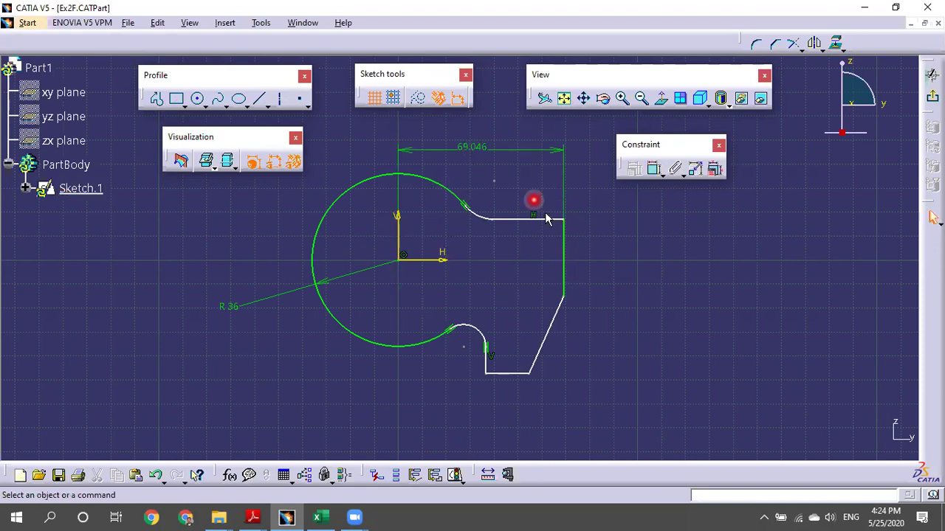
double_click(469, 147)
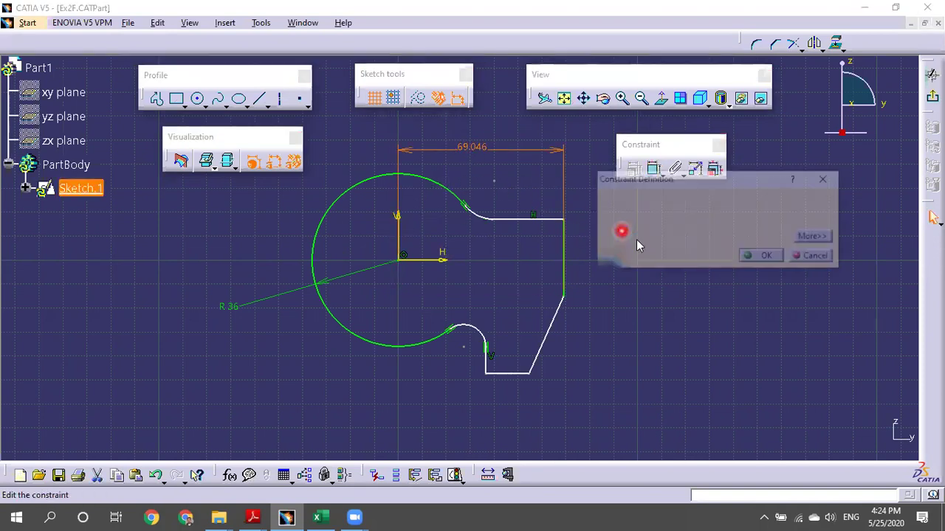
text(70)
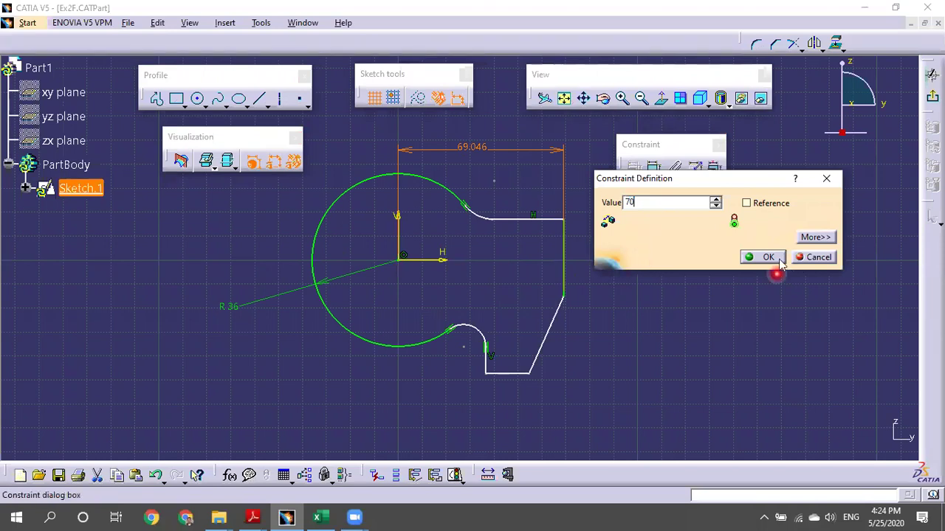
click(768, 257)
click(589, 257)
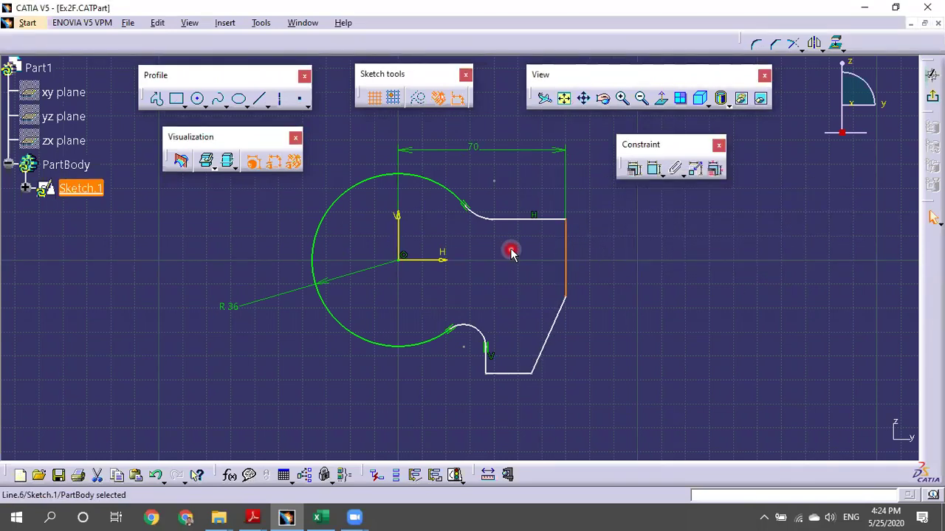
click(676, 294)
click(653, 169)
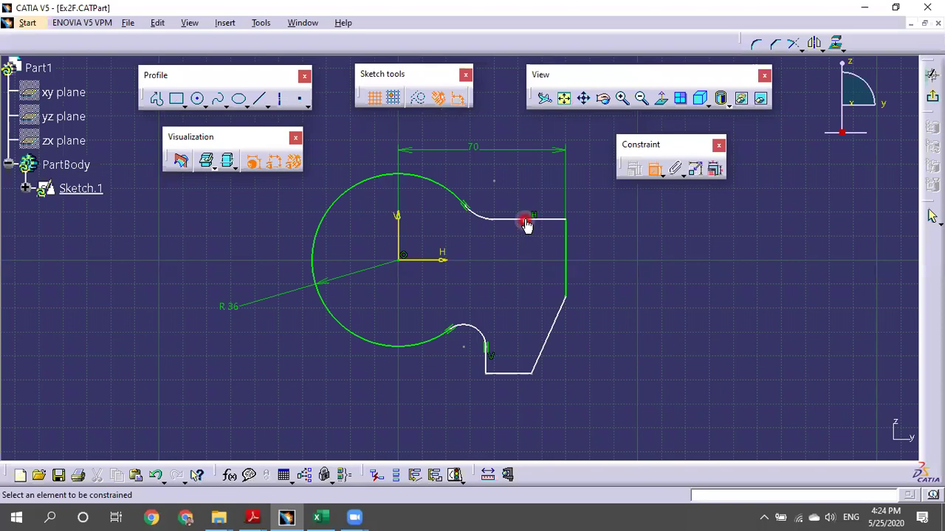
click(524, 221)
click(654, 169)
click(707, 295)
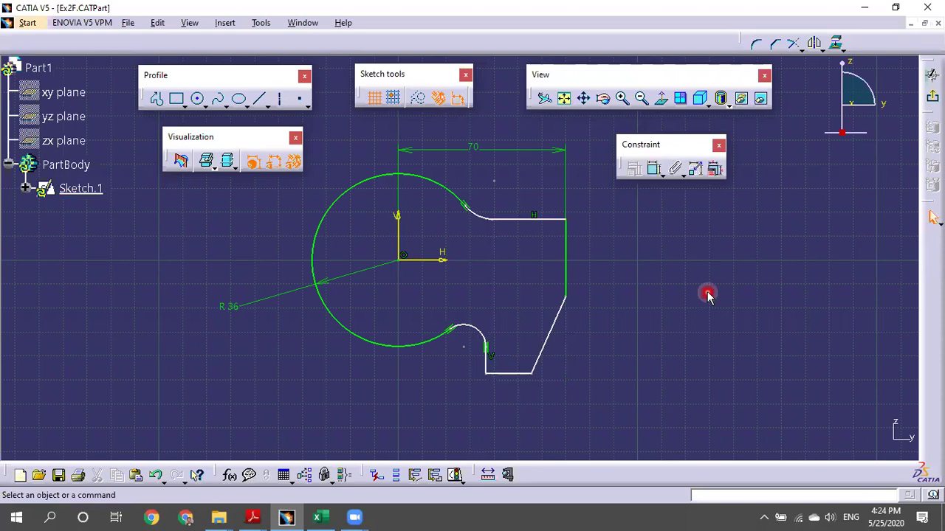
Make the upper fillet arc tangent to the profile's upper horizontal line.
mouse_move(707, 295)
middle_down()
mouse_move(687, 314)
mouse_move(687, 276)
middle_up()
mouse_move(502, 278)
middle_down()
mouse_move(498, 222)
mouse_move(420, 284)
middle_up()
click(438, 232)
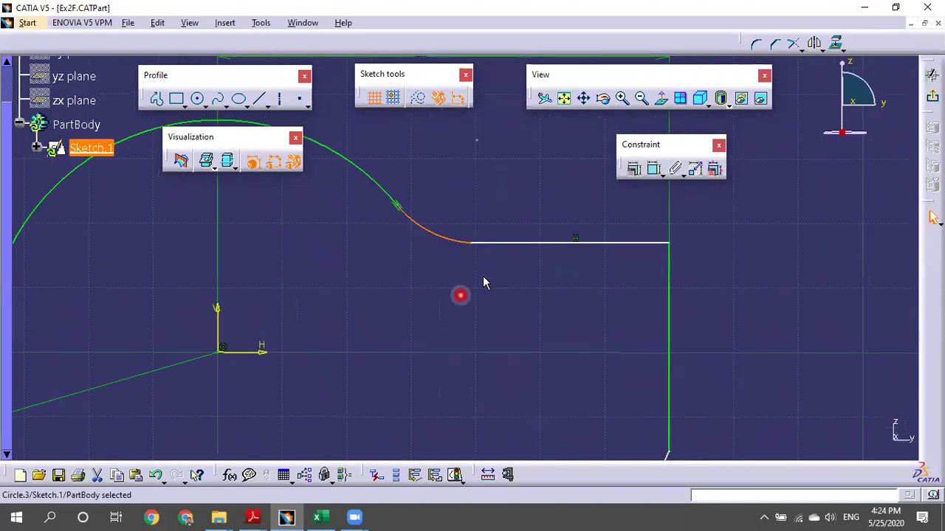
ctrl+click(517, 244)
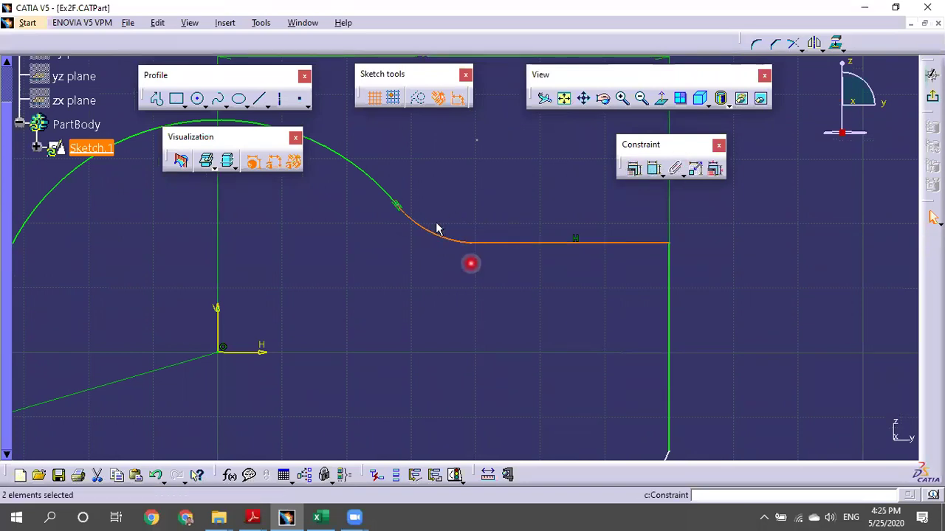
ctrl+middle_drag(511, 297, 480, 175)
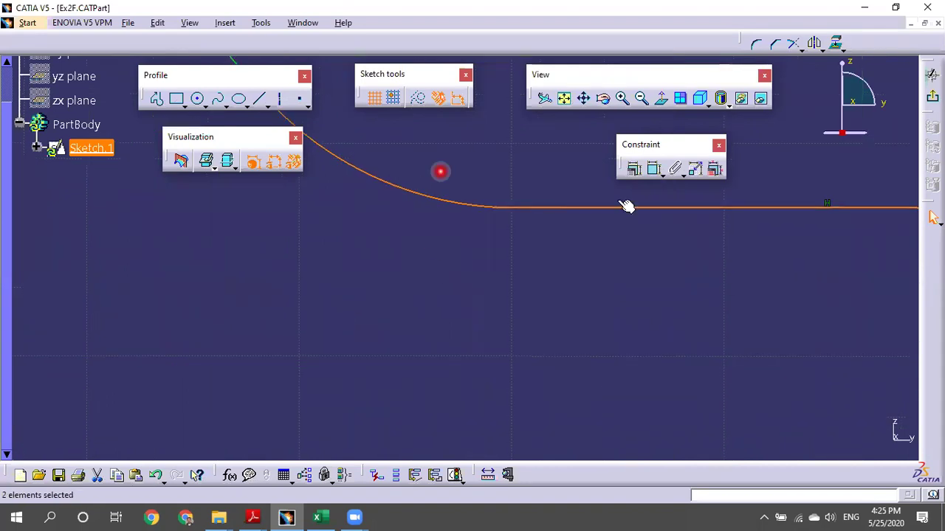
click(633, 169)
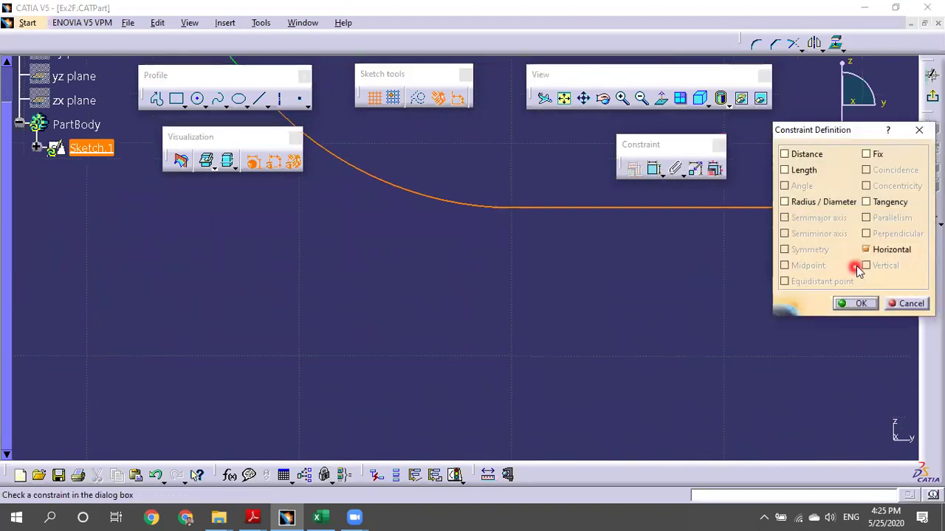
click(883, 203)
click(848, 303)
ctrl+middle_drag(554, 280, 693, 472)
middle_drag(604, 361, 628, 299)
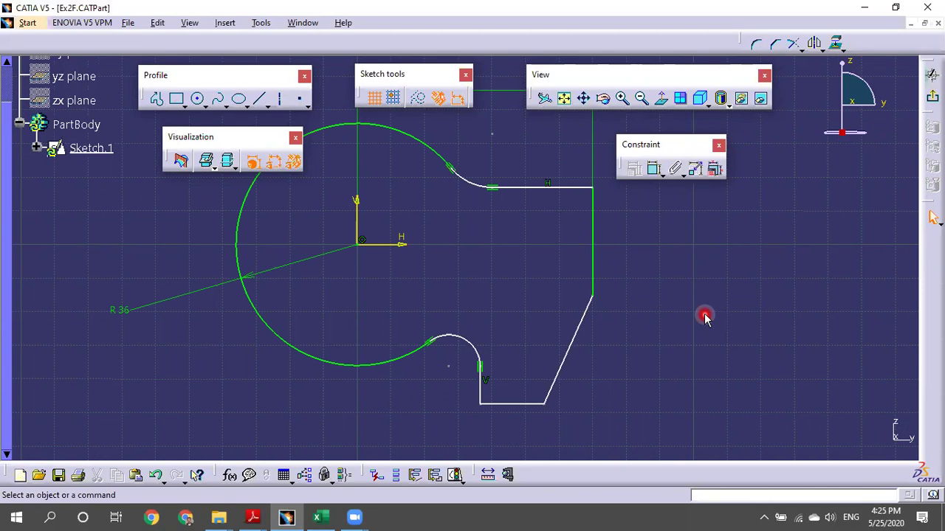
Move the corner between the bottom line and the slanted line up and down to test its freedom.
middle_drag(547, 412, 531, 344)
mouse_move(529, 334)
mouse_down()
mouse_move(544, 367)
mouse_move(524, 295)
mouse_move(510, 281)
mouse_move(557, 349)
mouse_up()
mouse_move(541, 416)
mouse_down()
mouse_move(561, 331)
mouse_move(559, 323)
mouse_move(557, 344)
mouse_move(548, 301)
mouse_up()
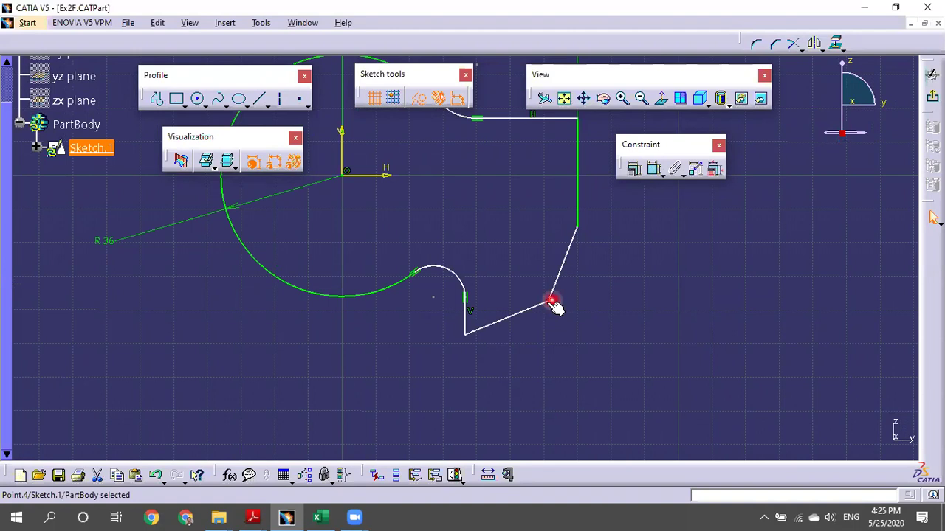
drag(548, 301, 550, 339)
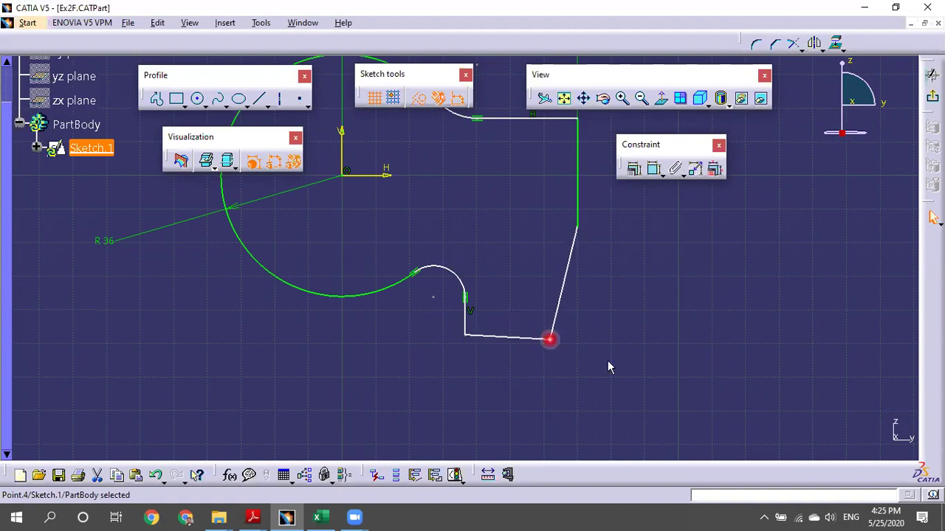
Constrain the profile's bottom line to be horizontal.
click(536, 339)
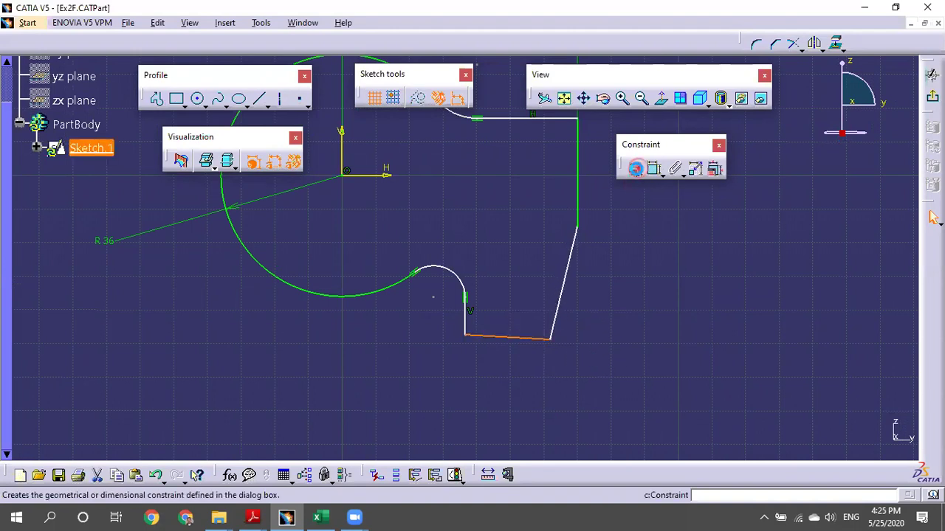
click(633, 169)
click(878, 253)
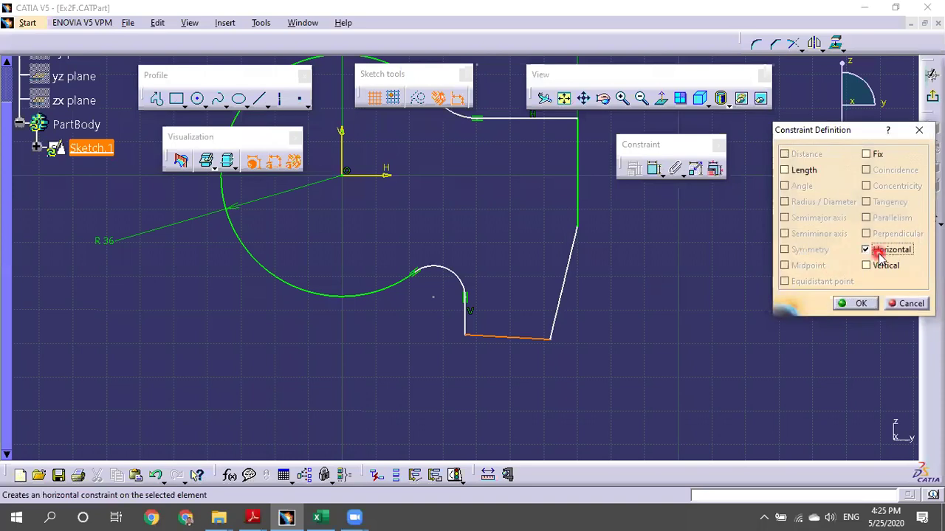
click(856, 303)
Dimension the vertical distance between the horizontal axis and the bottom line, placing it outside the profile.
middle_drag(691, 306, 706, 340)
click(653, 169)
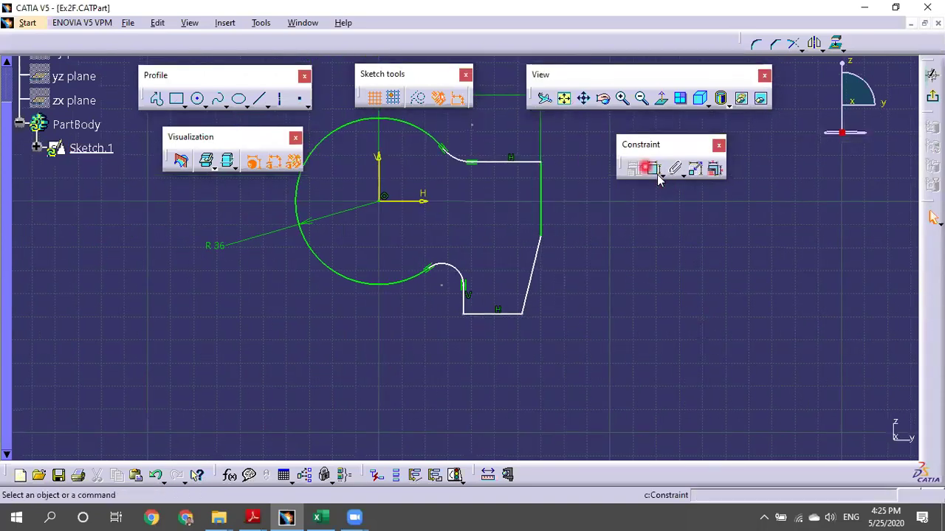
click(407, 200)
click(494, 313)
click(760, 427)
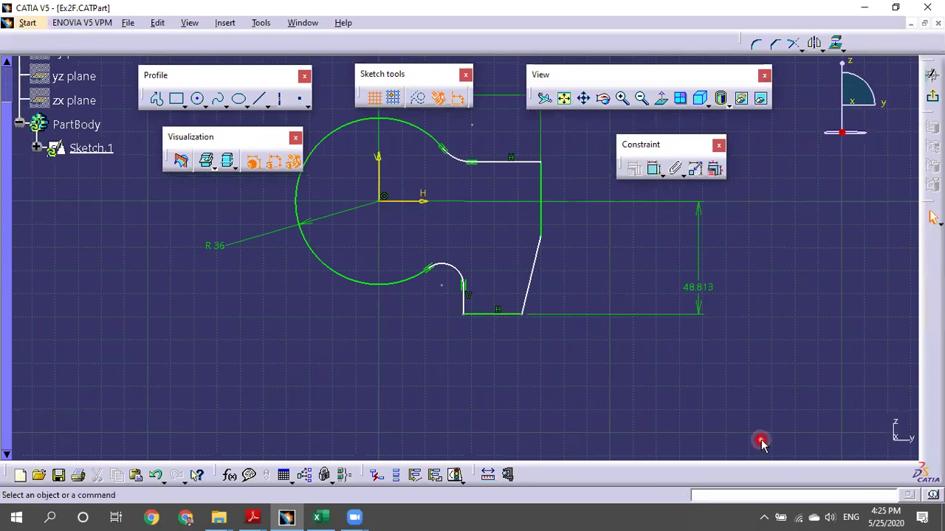
Dimension the distance from the upper horizontal line to the horizontal axis and set it to 18 mm.
click(513, 162)
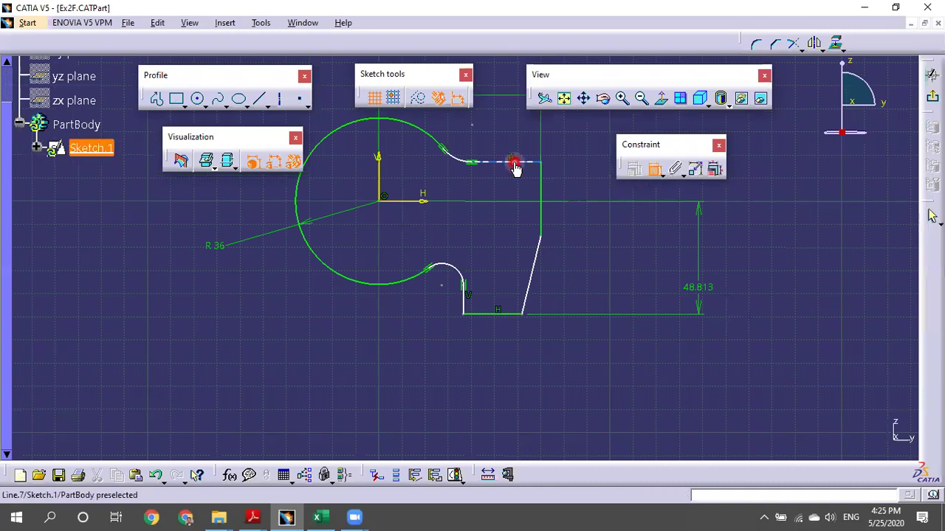
click(421, 200)
click(644, 222)
middle_drag(663, 221, 507, 340)
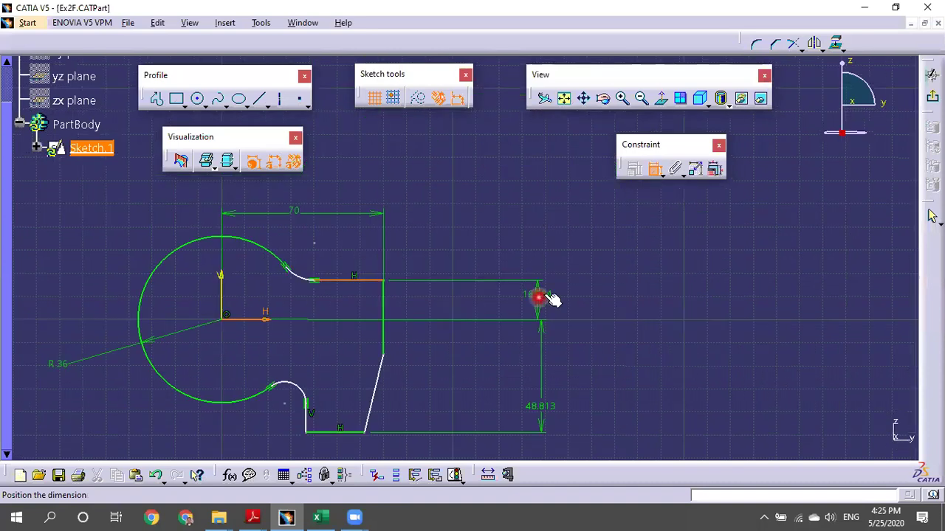
double_click(544, 293)
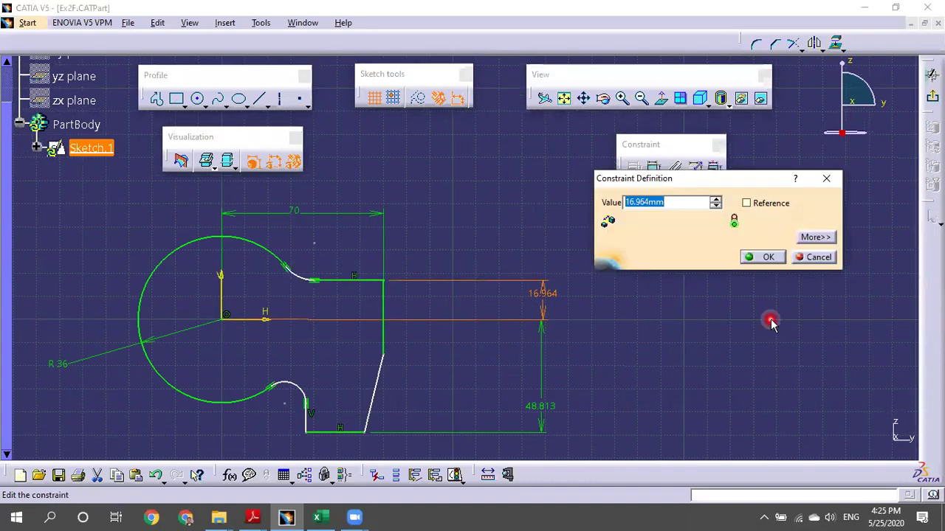
text(18)
click(769, 257)
Set the distance between the horizontal axis and the bottom line to 48 mm.
middle_drag(644, 349, 602, 249)
double_click(502, 306)
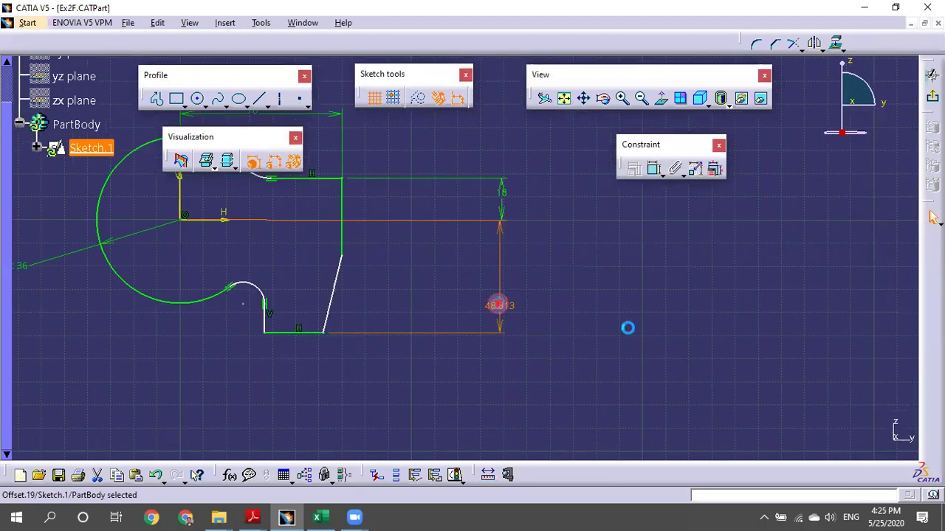
text(48)
click(768, 257)
Dimension the radius of the small lower arc and set it to 10 mm.
click(652, 171)
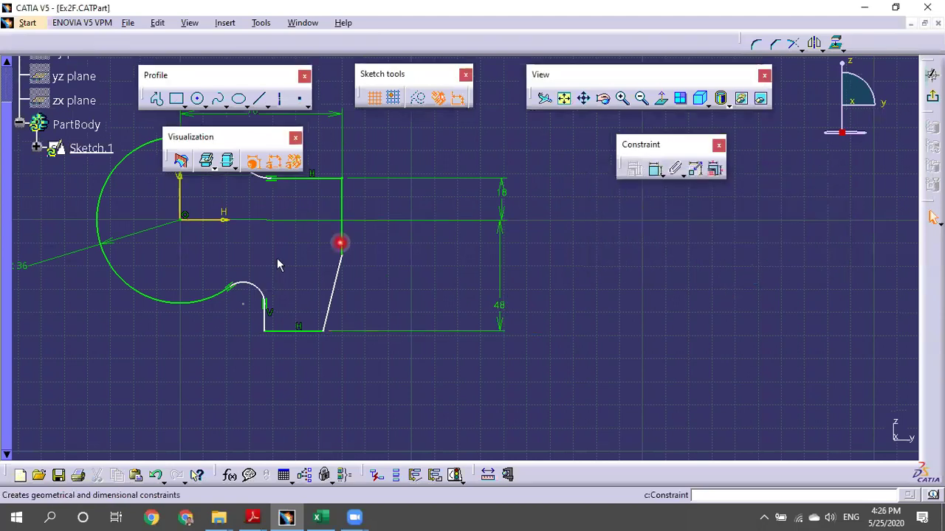
click(281, 255)
click(258, 282)
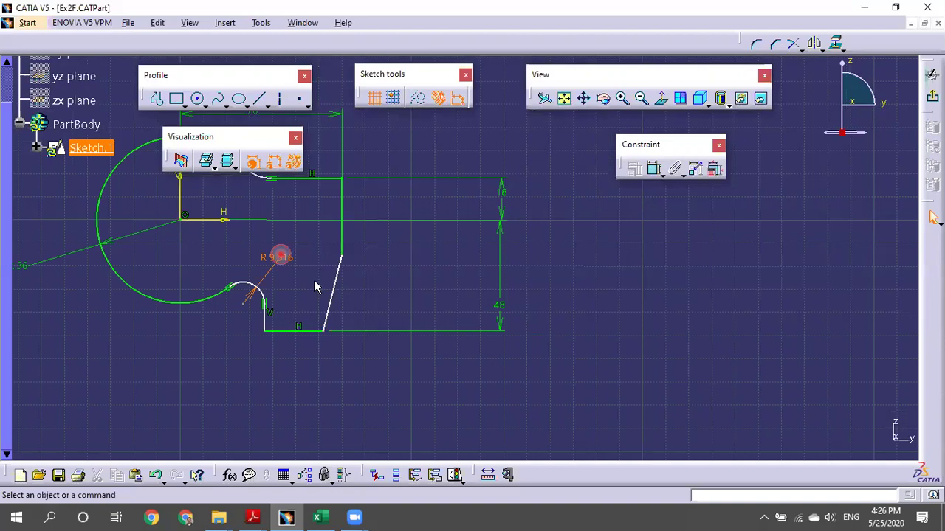
text(10)
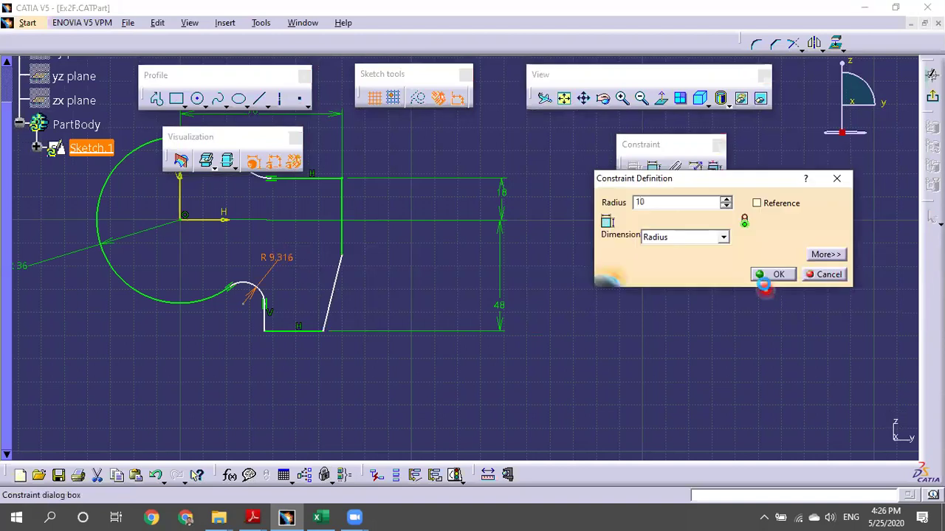
click(766, 277)
Dimension the radius of the upper fillet arc and set it to 15 mm.
middle_drag(644, 366, 683, 405)
click(652, 170)
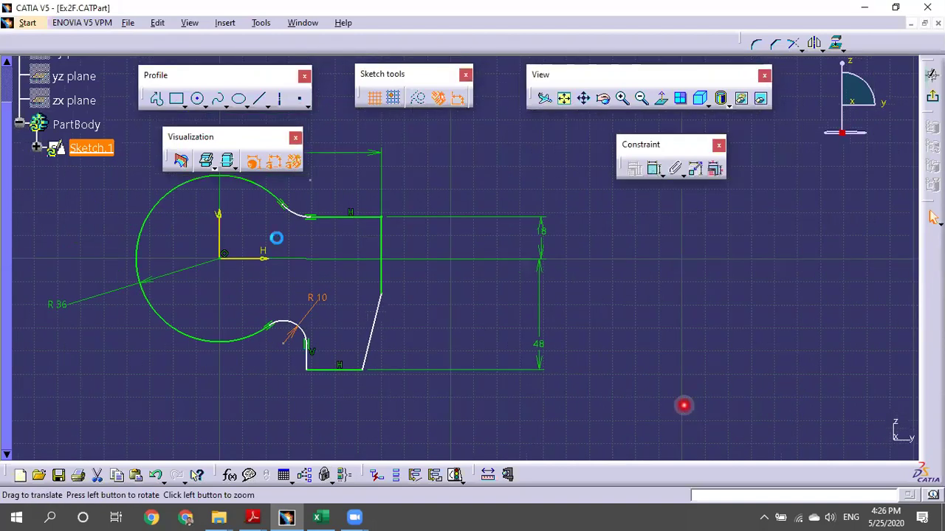
click(302, 233)
click(332, 285)
double_click(285, 261)
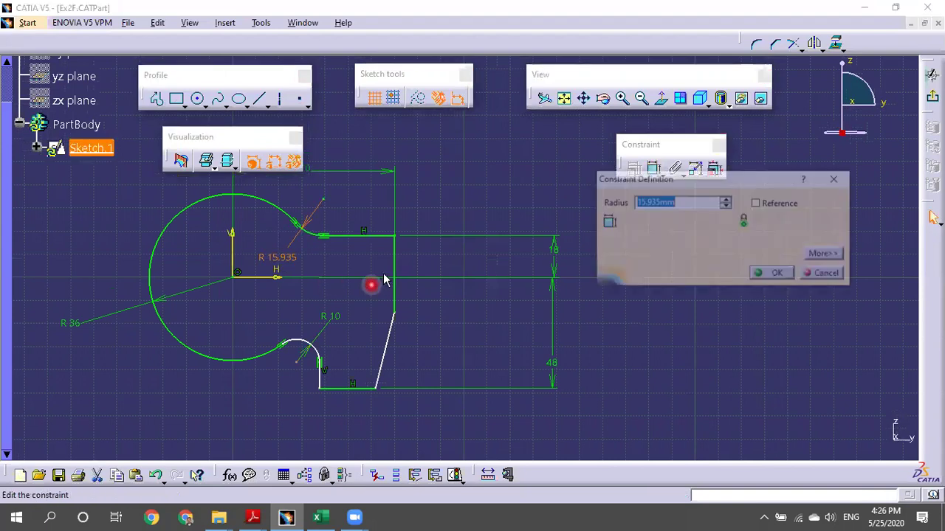
text(15)
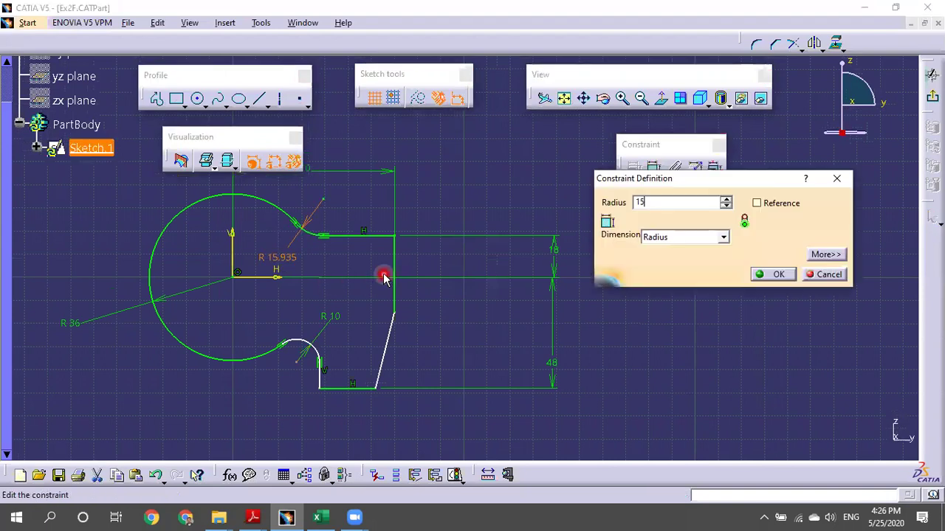
key(Return)
click(613, 298)
Move the slanted line's lower endpoint along the bottom line to test its freedom.
middle_drag(430, 364, 448, 296)
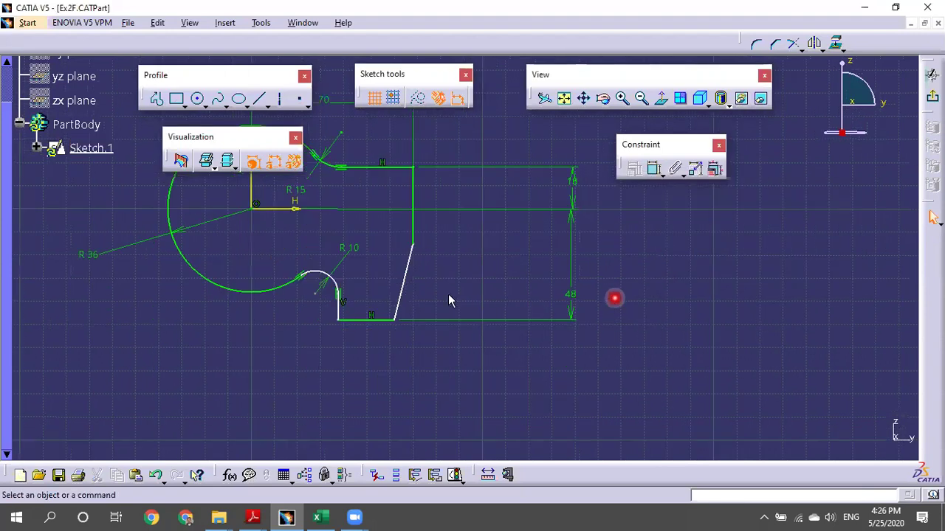
click(394, 317)
drag(395, 319, 385, 321)
click(487, 360)
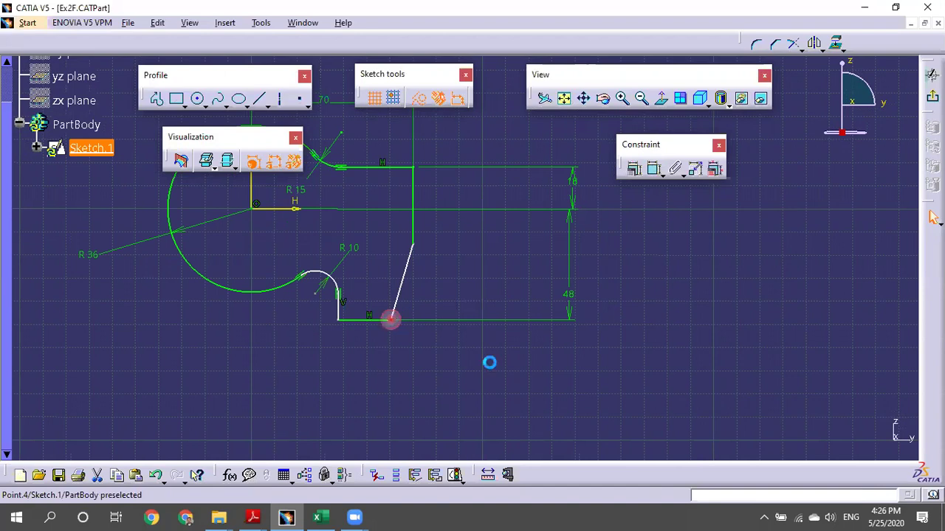
Dimension the angle between the slanted line and the right vertical line and set it to 160°.
click(654, 168)
click(402, 274)
click(413, 216)
click(396, 251)
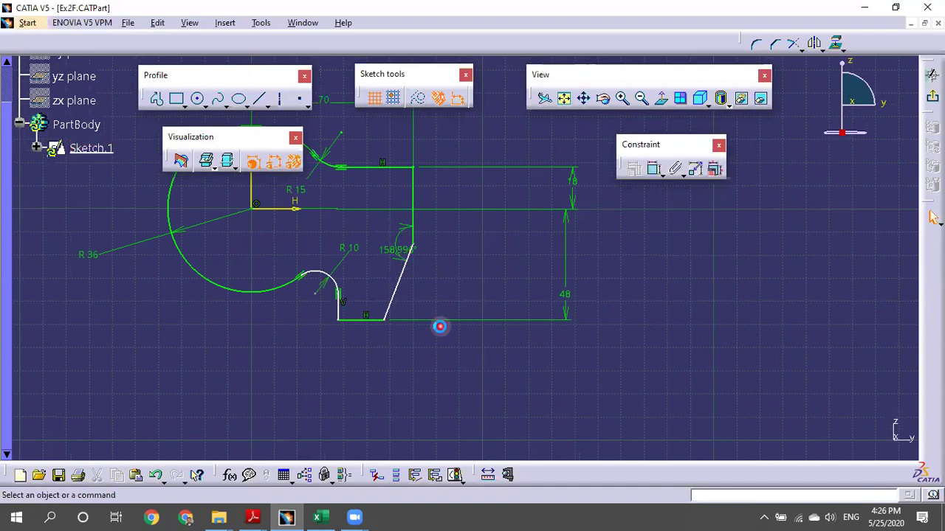
double_click(398, 252)
text(160)
key(Return)
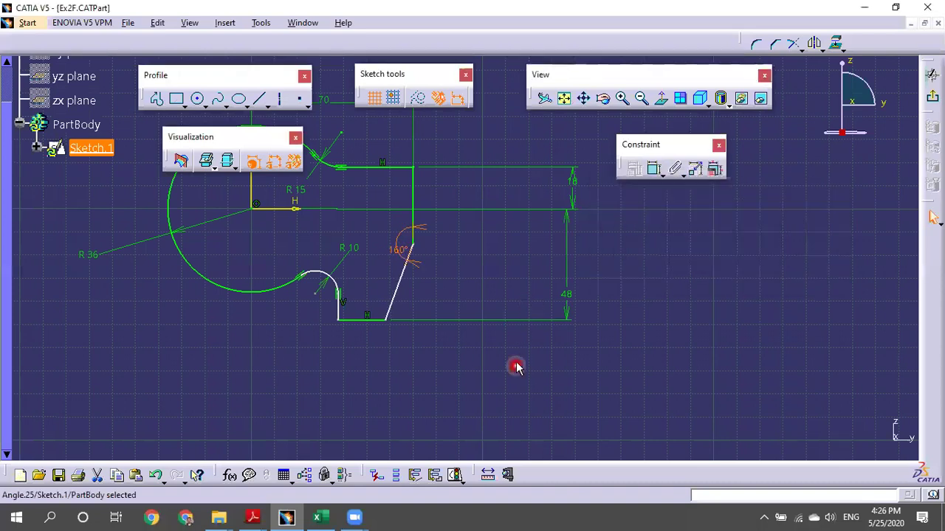
mouse_move(394, 297)
mouse_down()
mouse_move(411, 306)
mouse_move(400, 301)
mouse_move(404, 279)
mouse_move(389, 305)
mouse_move(378, 304)
mouse_up()
click(410, 254)
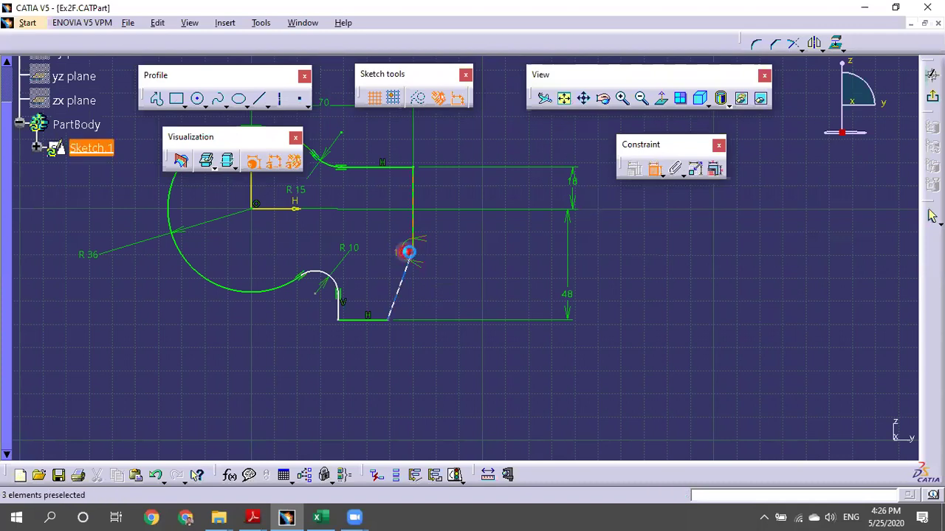
click(294, 211)
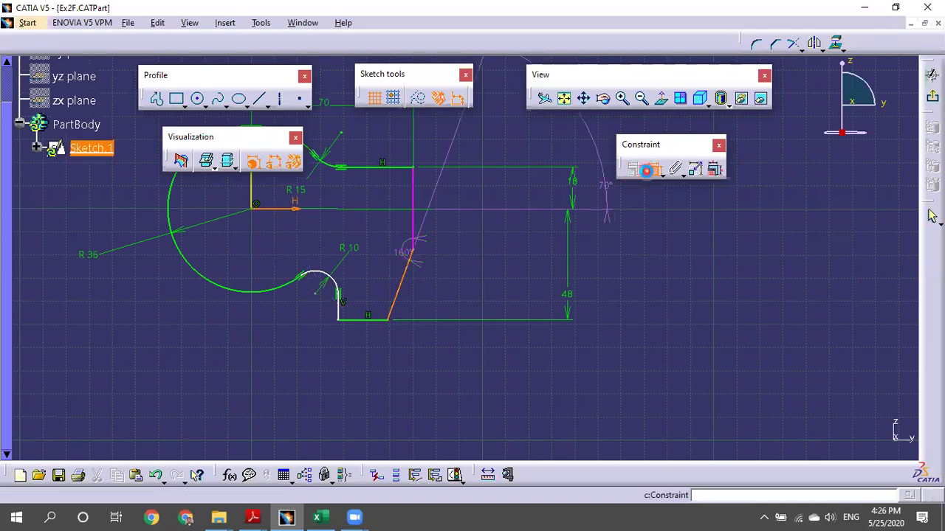
click(653, 172)
Dimension the vertical distance from the slanted line's upper endpoint to the horizontal axis and set it to 18 mm.
click(656, 174)
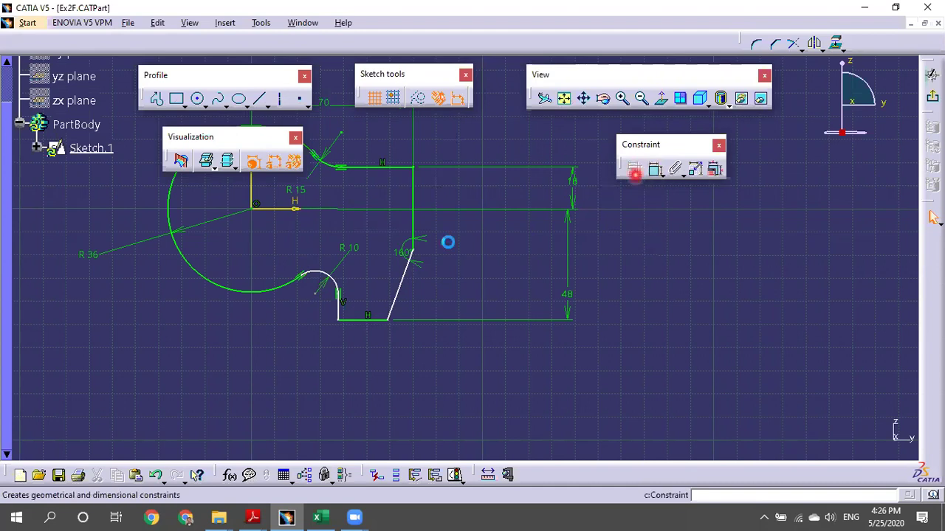
click(410, 253)
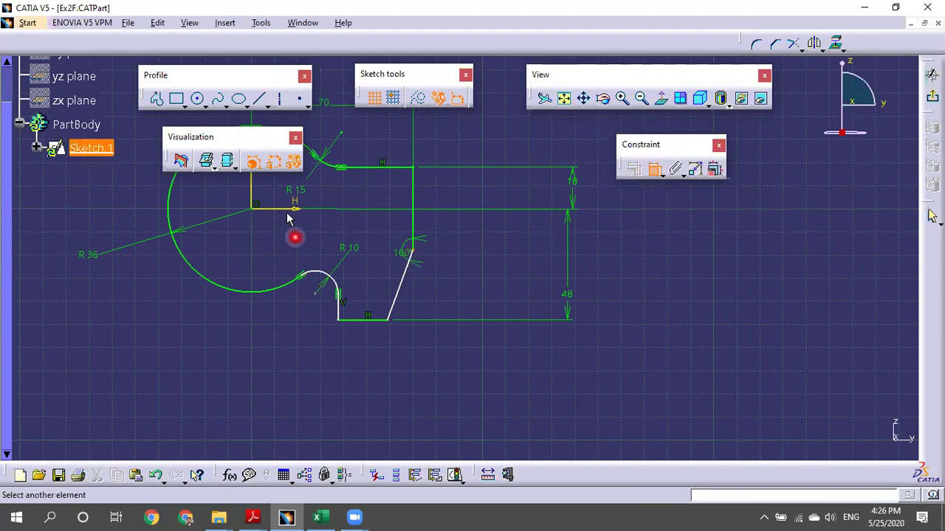
click(290, 209)
click(506, 245)
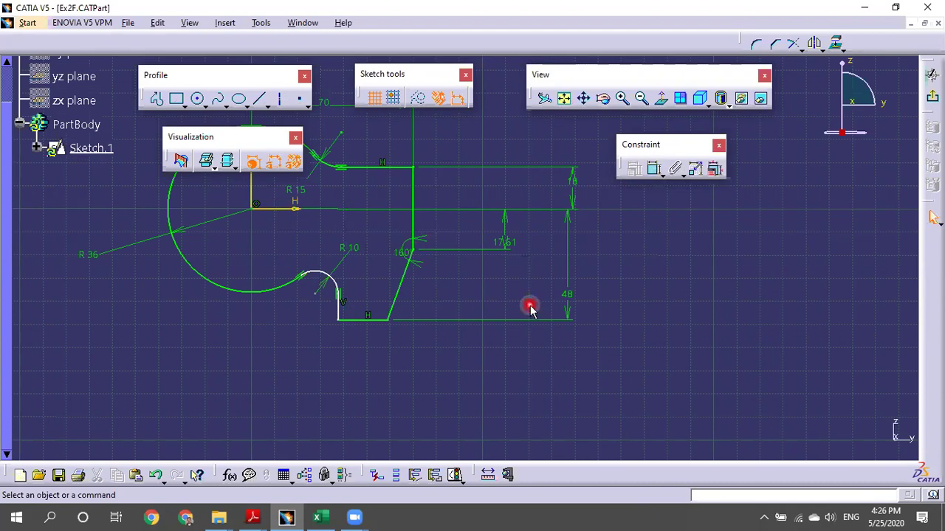
double_click(505, 244)
text(18)
click(760, 259)
Try moving the small lower arc to test its remaining freedom.
middle_drag(606, 397, 594, 317)
middle_drag(538, 323, 656, 305)
mouse_move(349, 285)
mouse_down()
mouse_move(327, 292)
mouse_move(373, 266)
mouse_move(304, 305)
mouse_up()
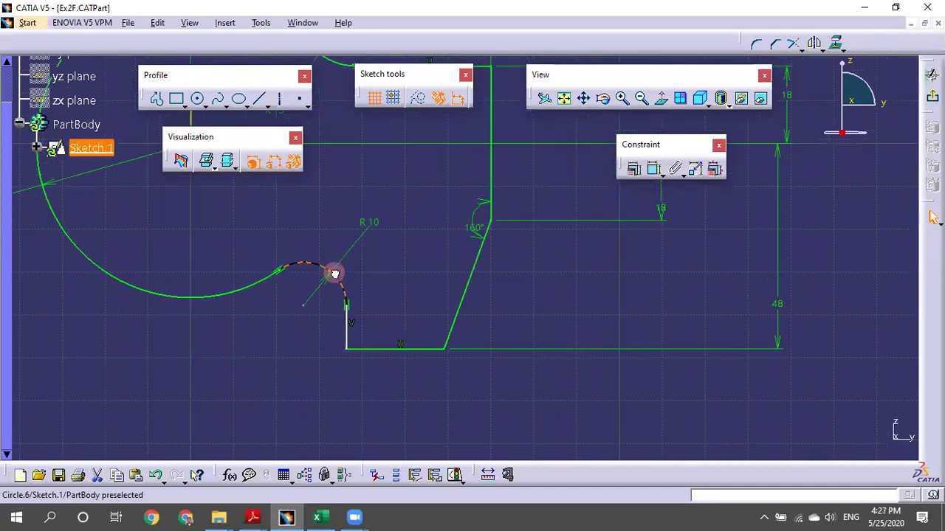
click(541, 310)
Dimension the length of the profile's bottom line below it and set it to 25 mm.
middle_drag(541, 310, 569, 355)
click(655, 169)
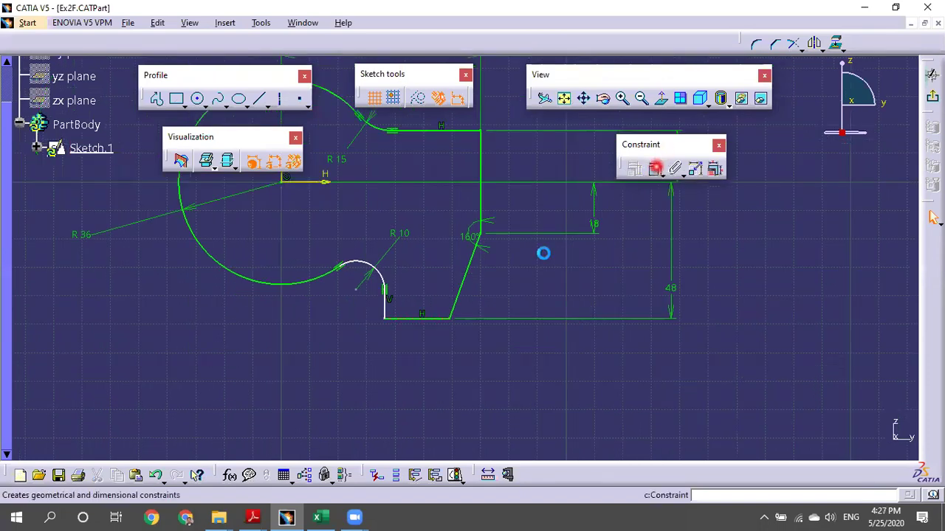
click(425, 319)
click(428, 347)
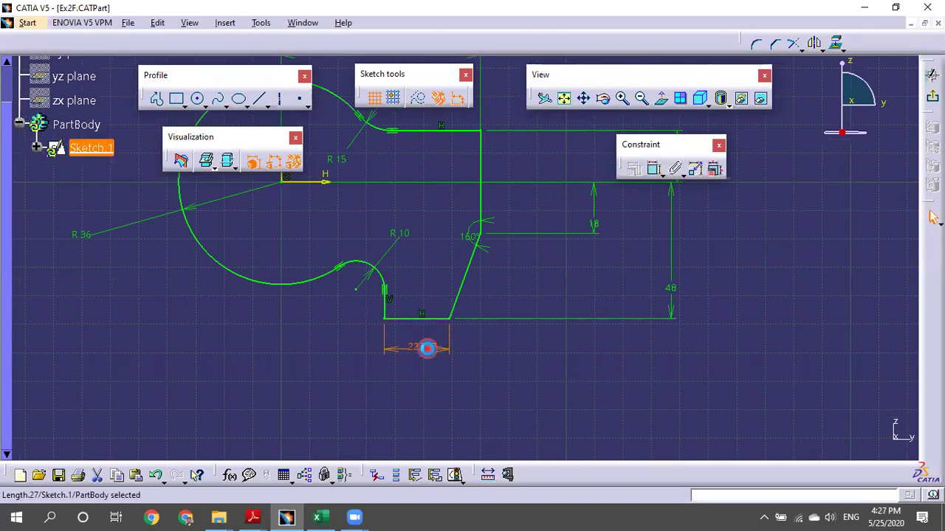
double_click(427, 348)
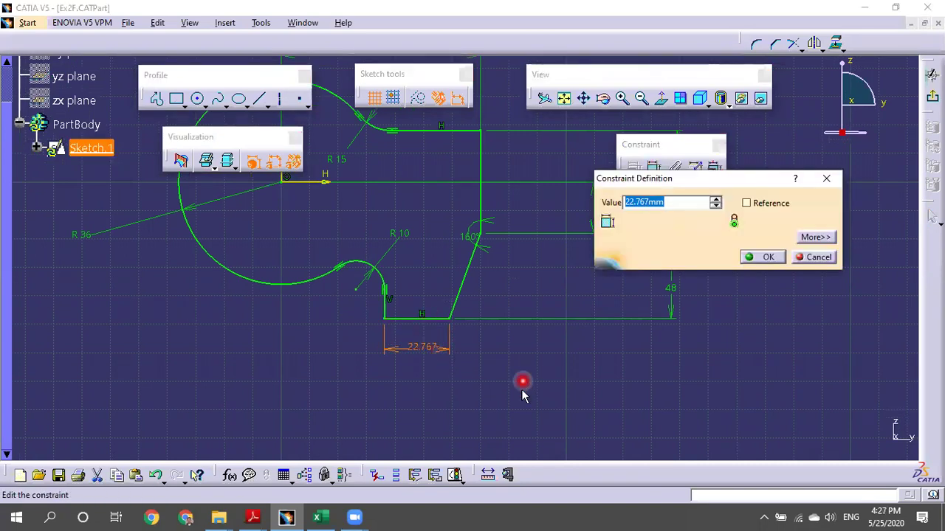
text(25)
key(Return)
click(557, 422)
mouse_move(554, 168)
middle_down()
mouse_move(604, 267)
mouse_move(611, 256)
middle_up()
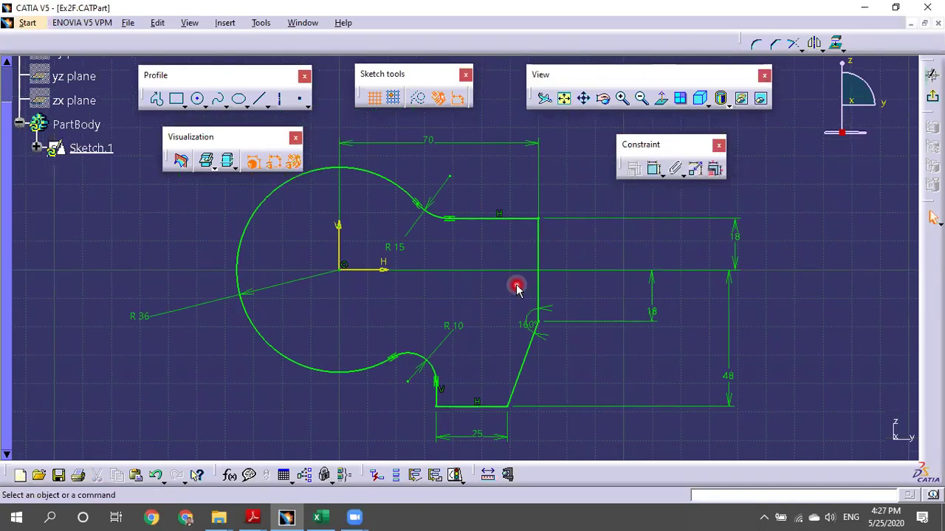
Turn the sketch diagnostics display off and back on to compare the profile's colouring.
click(253, 164)
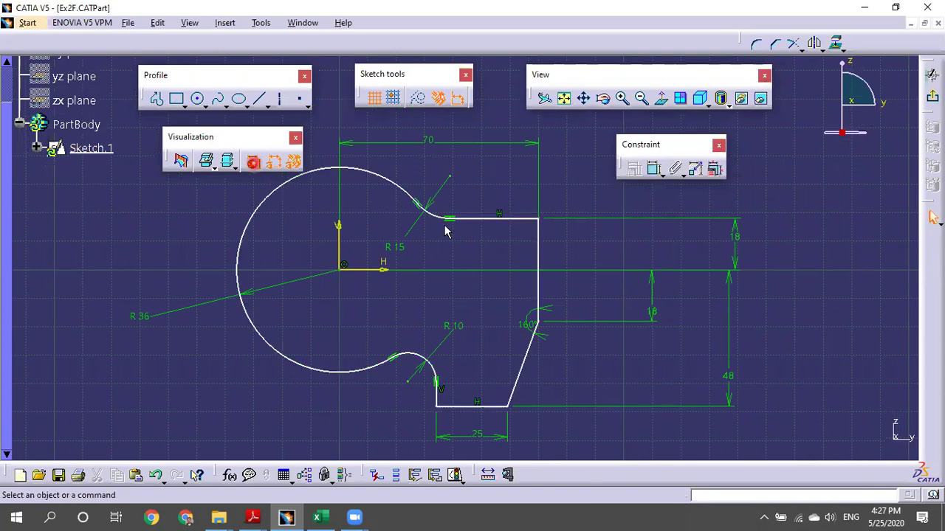
click(252, 161)
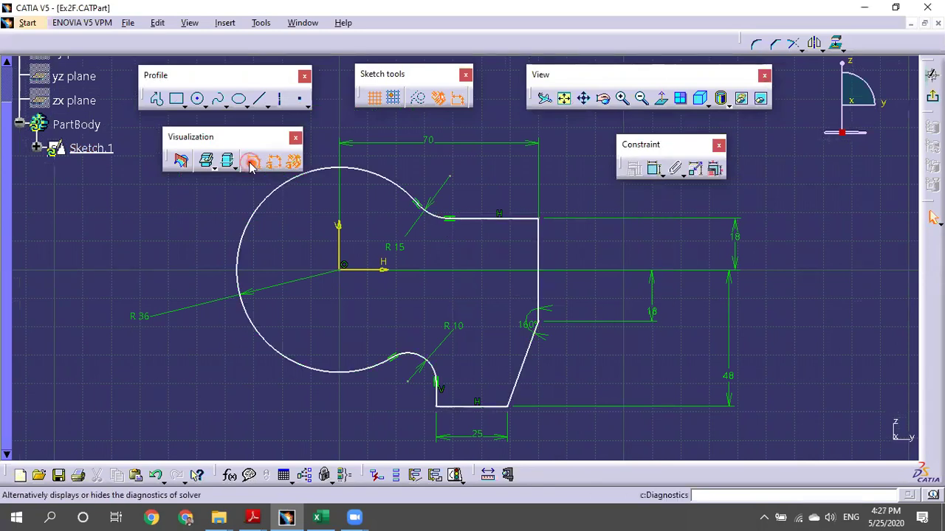
click(325, 251)
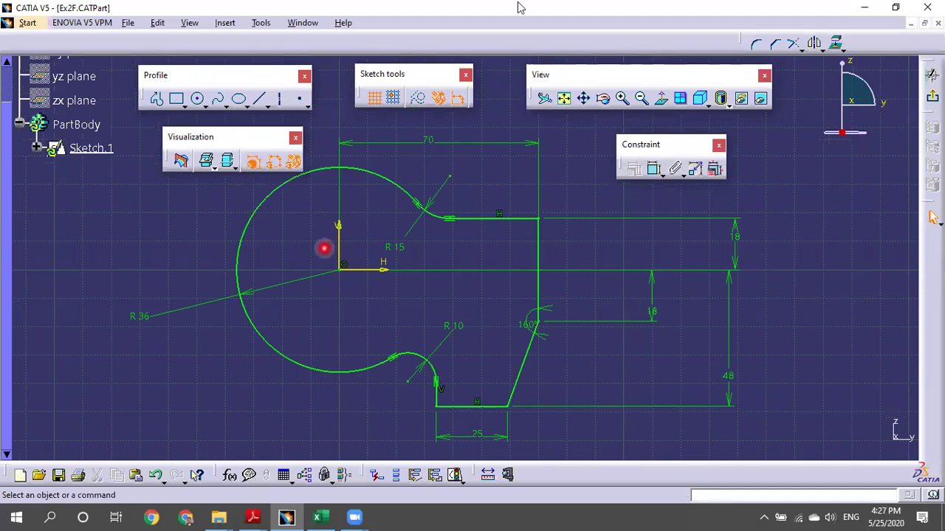
Add a redundant second radius dimension to the large arc as a test and delete it.
click(653, 169)
click(385, 186)
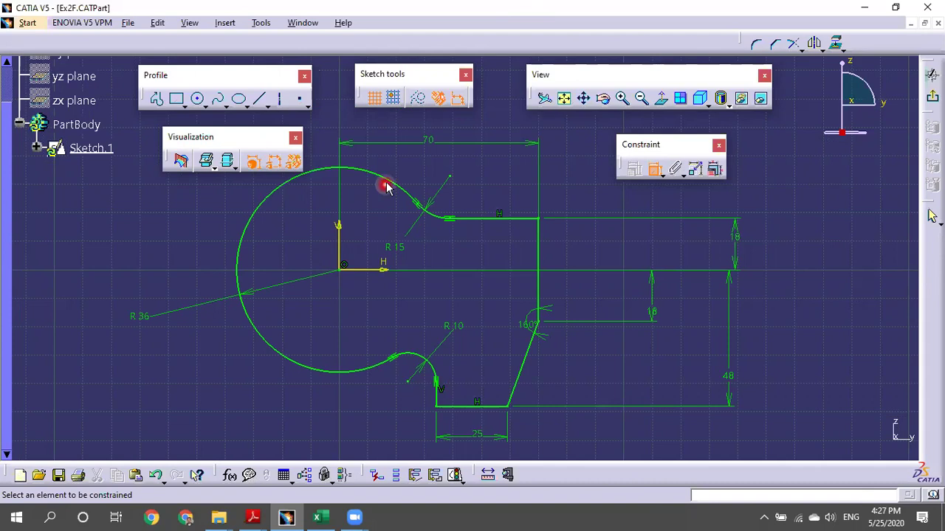
click(509, 181)
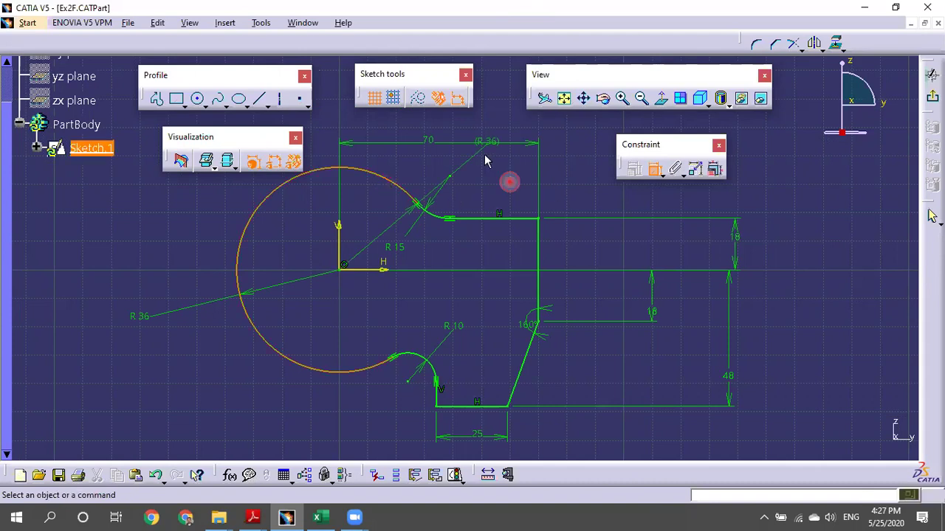
click(485, 155)
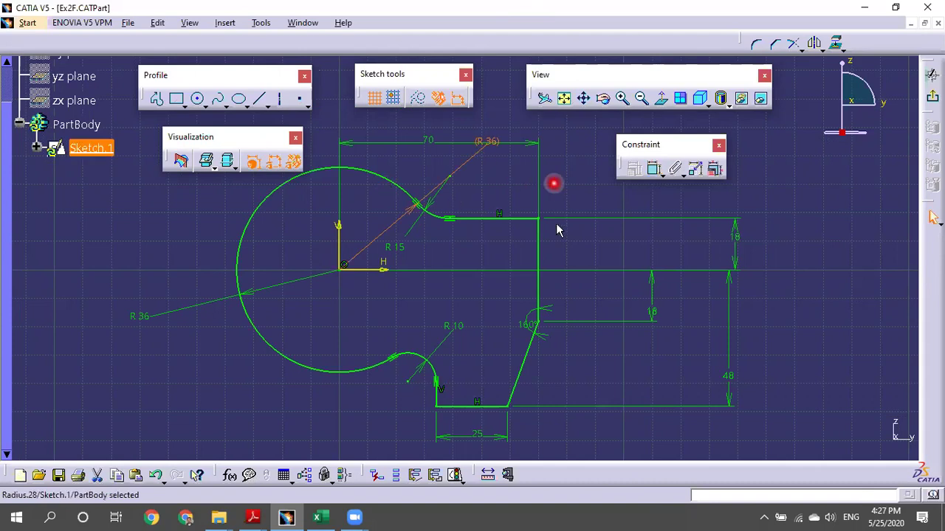
key(Delete)
Try to dimension the vertical distance from the upper R 15 arc's centre to the horizontal axis.
click(447, 178)
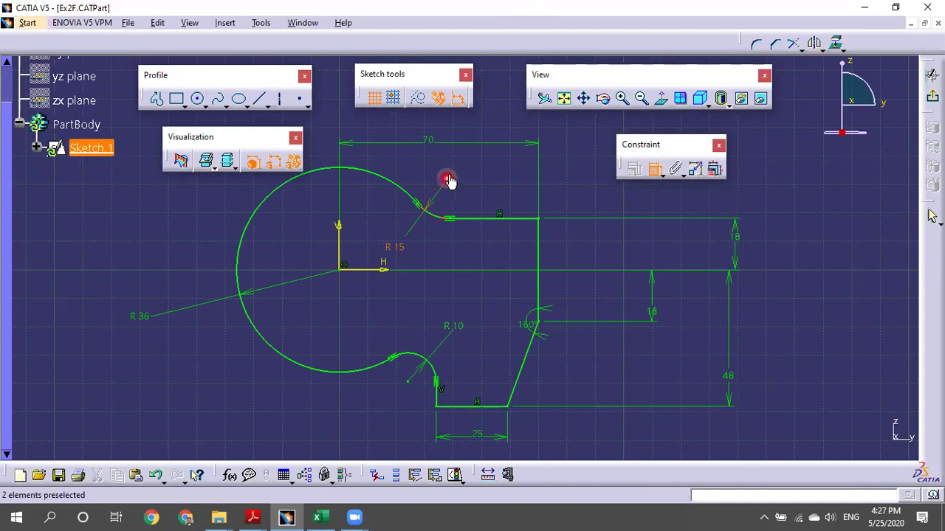
click(377, 269)
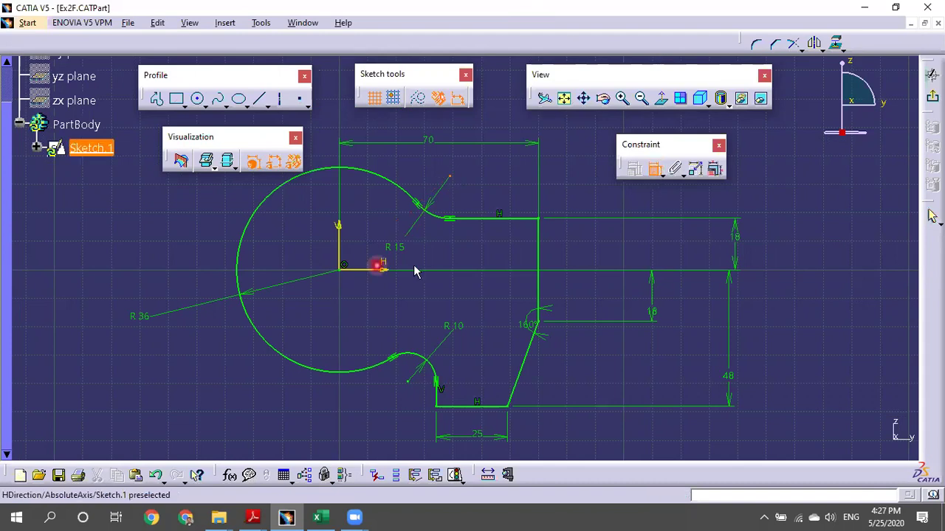
click(367, 272)
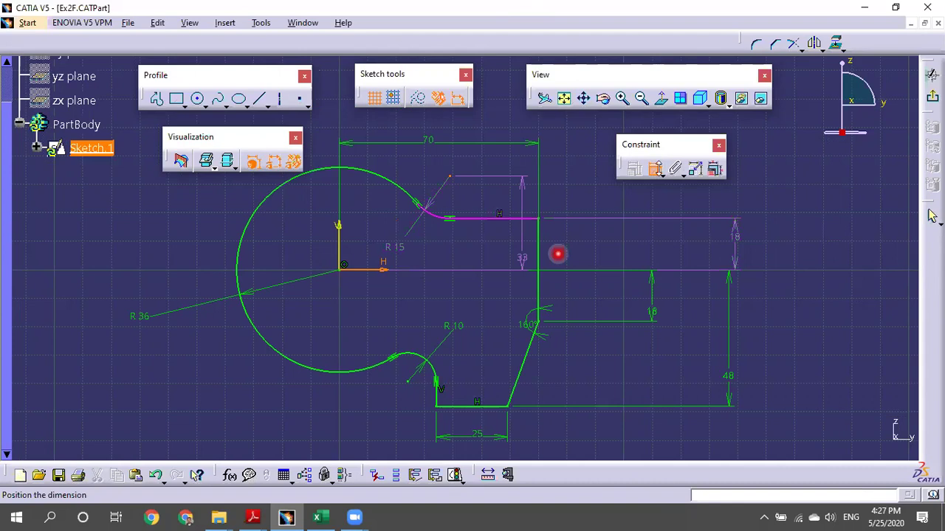
click(656, 169)
click(810, 237)
click(827, 235)
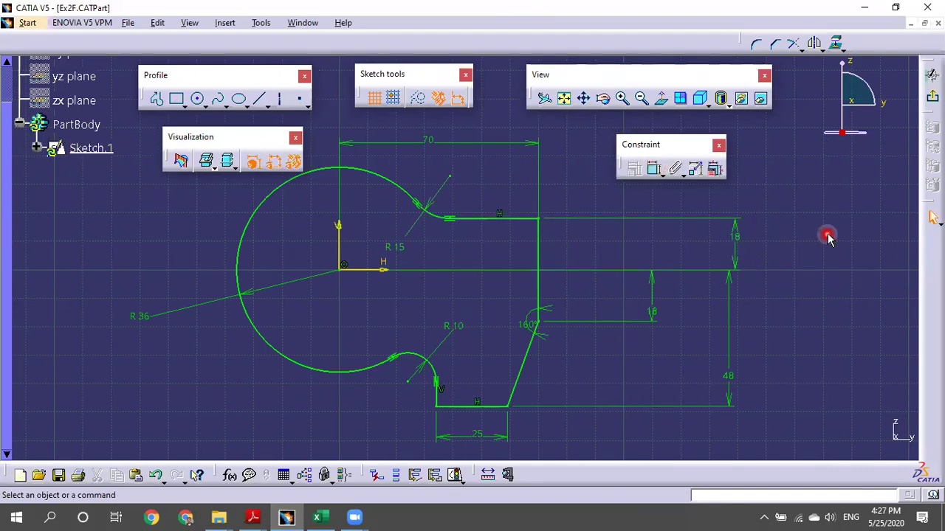
click(450, 179)
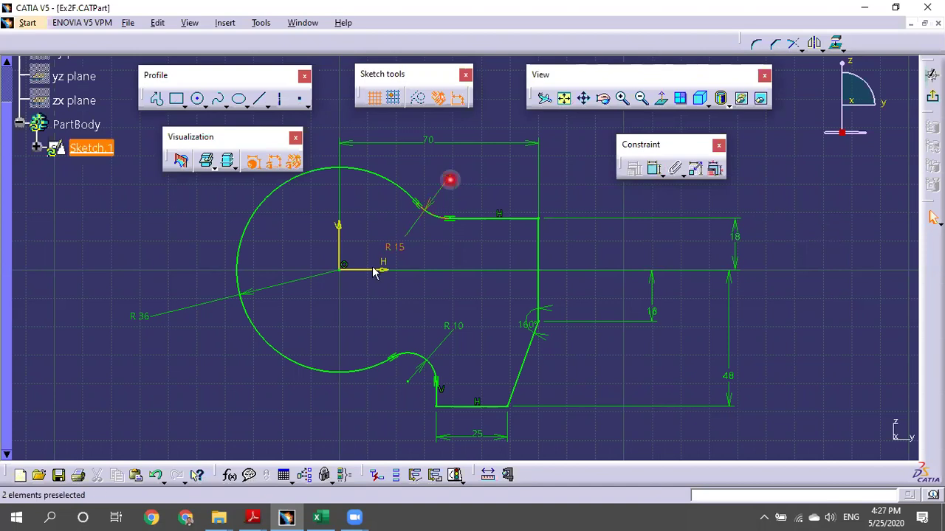
click(739, 240)
click(891, 286)
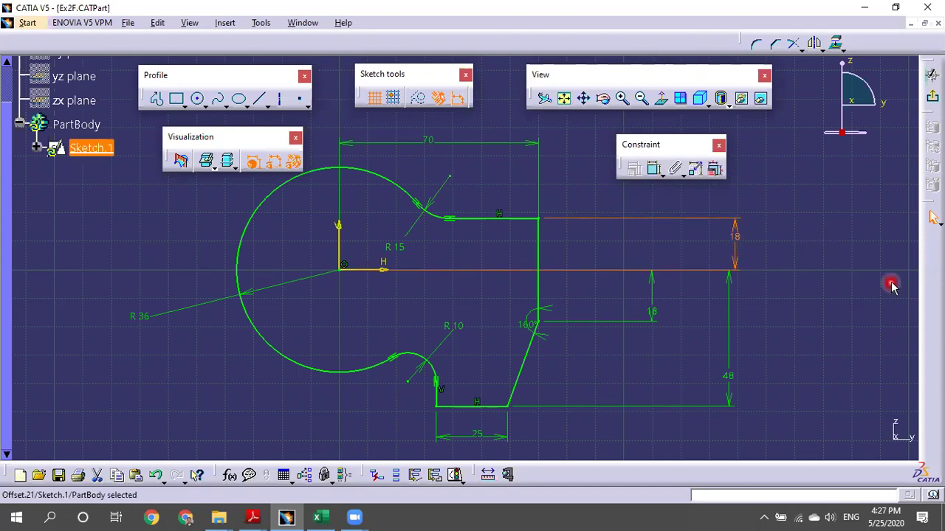
click(812, 312)
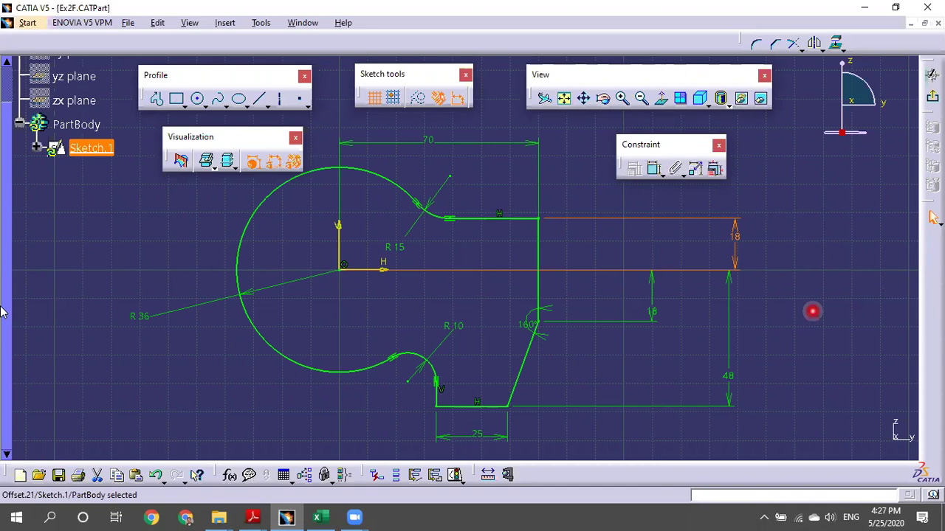
click(509, 389)
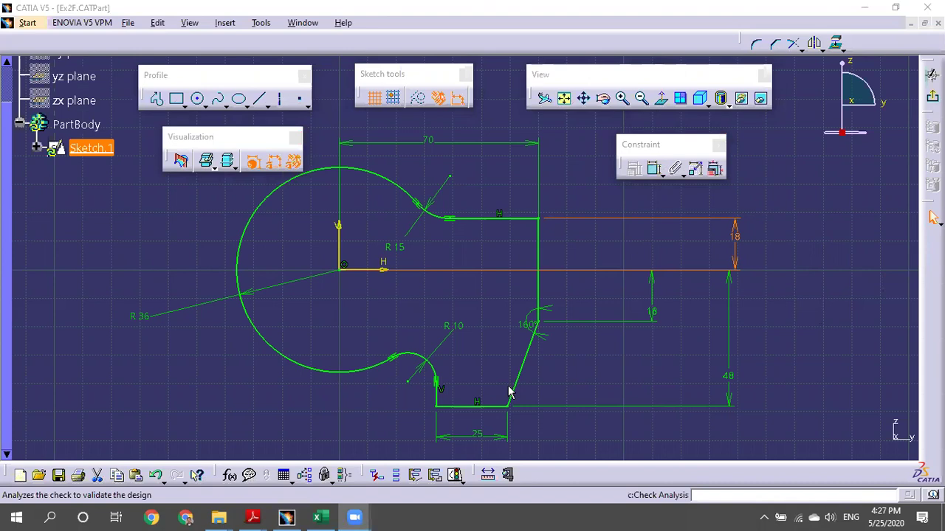
click(623, 273)
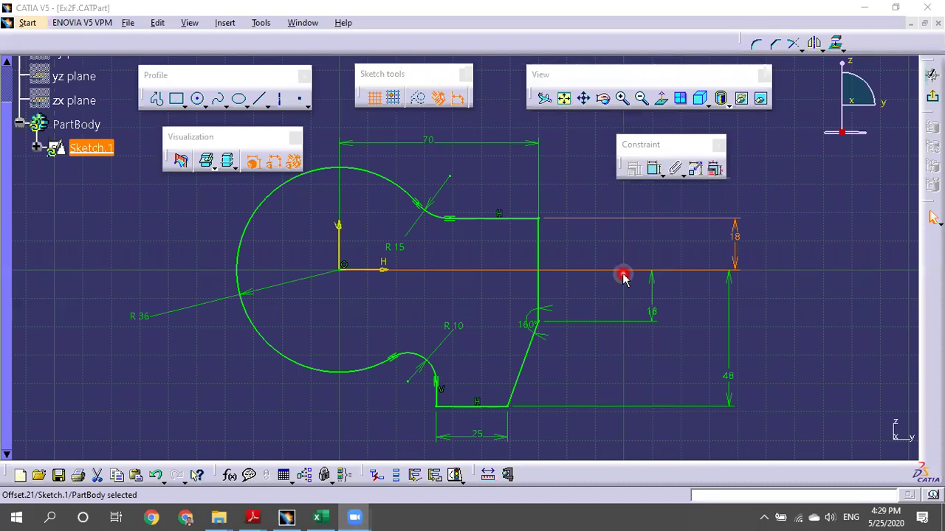
click(577, 326)
click(730, 292)
click(785, 325)
mouse_move(736, 346)
middle_down()
mouse_move(863, 333)
mouse_move(839, 337)
mouse_move(756, 306)
middle_up()
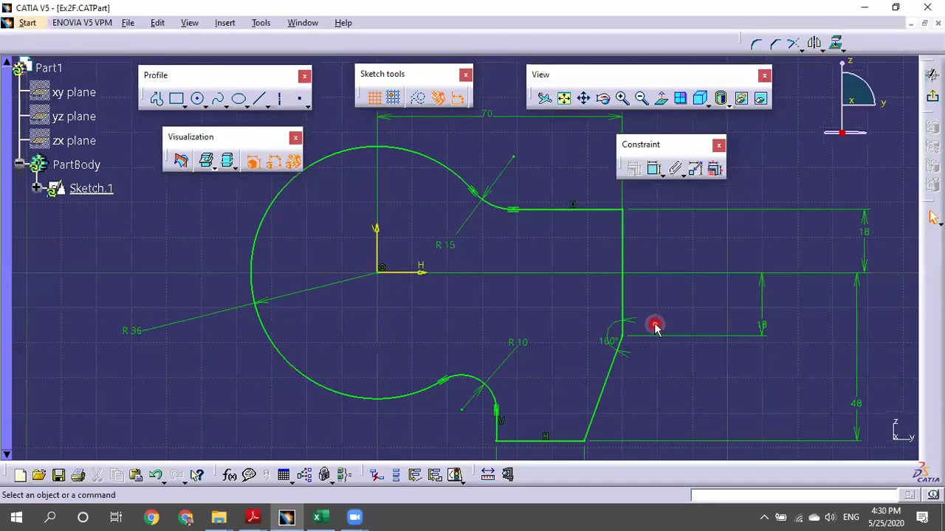
Exit the sketch and extrude the closed profile into a pad symmetrically about the sketch plane.
click(932, 75)
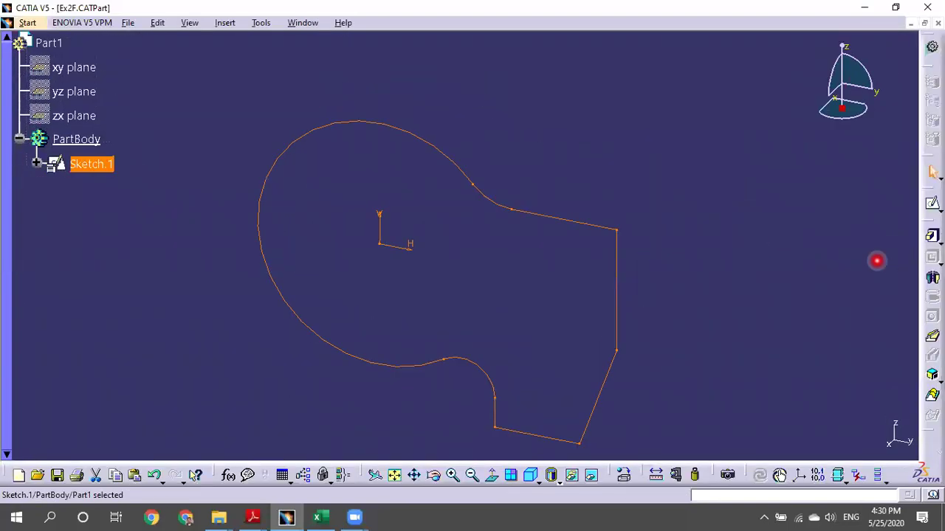
click(932, 236)
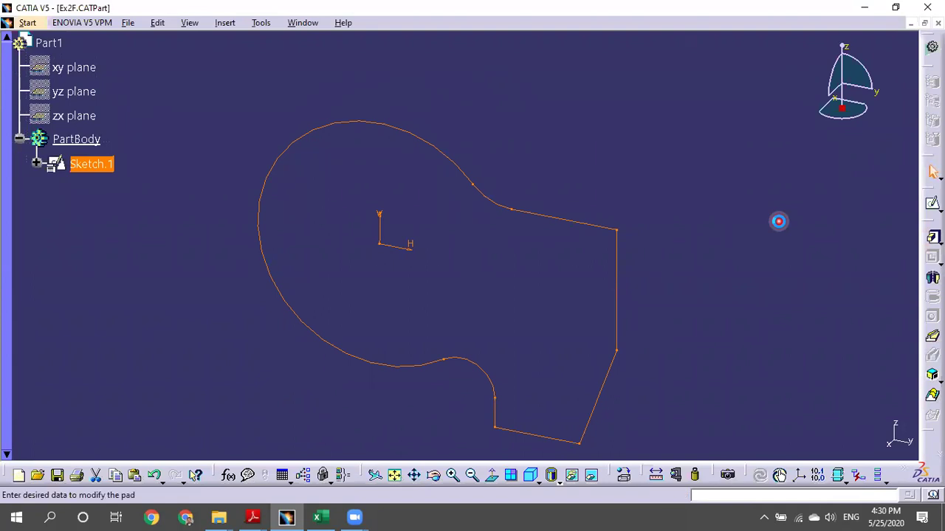
click(171, 259)
click(179, 321)
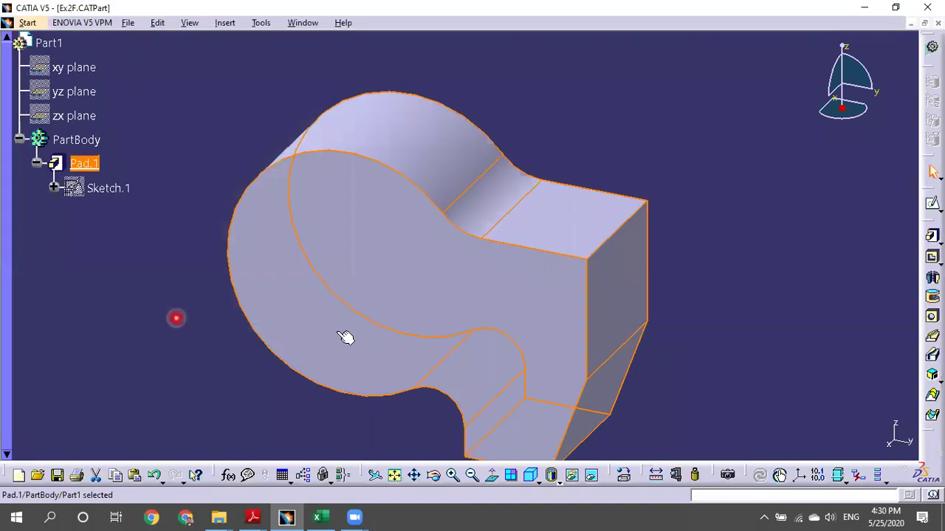
mouse_move(401, 155)
middle_down()
mouse_move(386, 88)
mouse_move(413, 154)
middle_up()
click(84, 146)
click(192, 278)
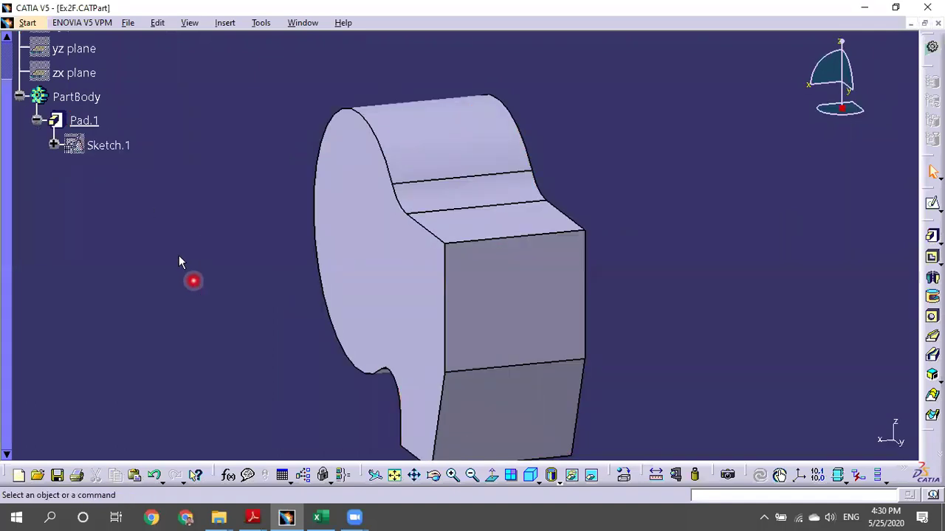
Open the pad's Parents and Children graph and show its hidden Sketch.1 from there.
right_click(93, 125)
click(136, 338)
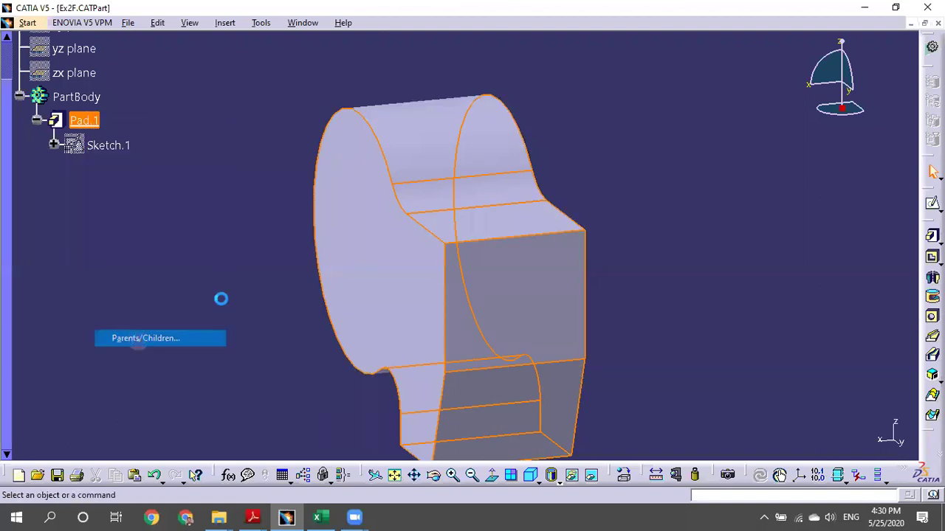
mouse_move(760, 388)
ctrl+middle_down()
mouse_move(754, 337)
mouse_move(772, 352)
ctrl+middle_up()
right_click(772, 340)
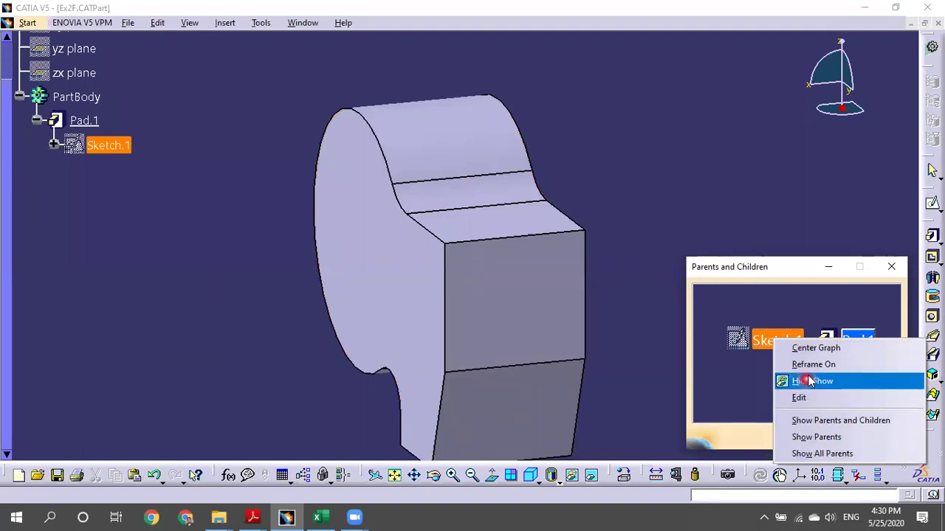
click(771, 341)
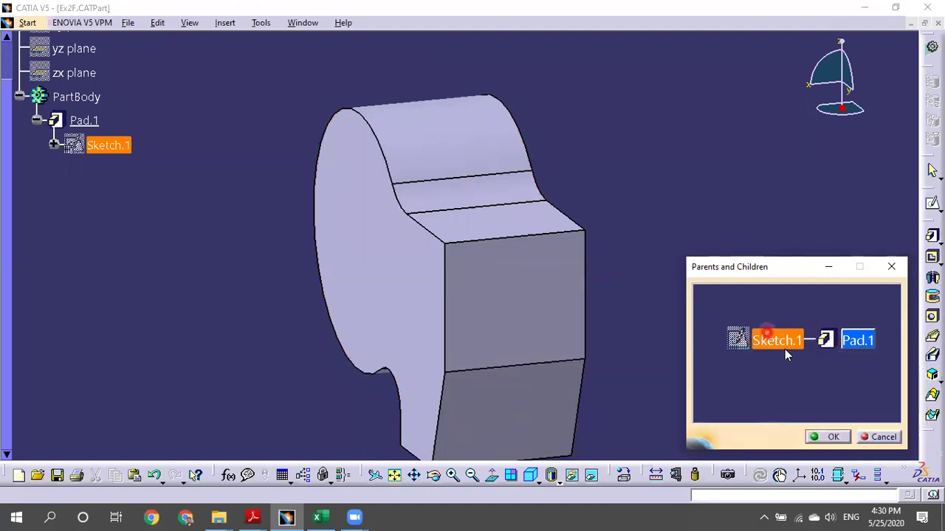
right_click(781, 348)
click(790, 375)
middle_drag(517, 245, 802, 436)
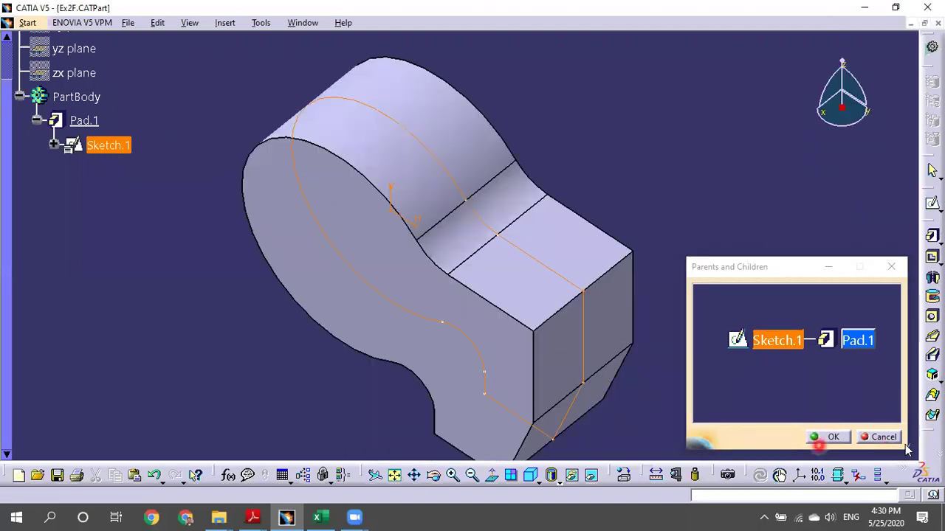
click(874, 437)
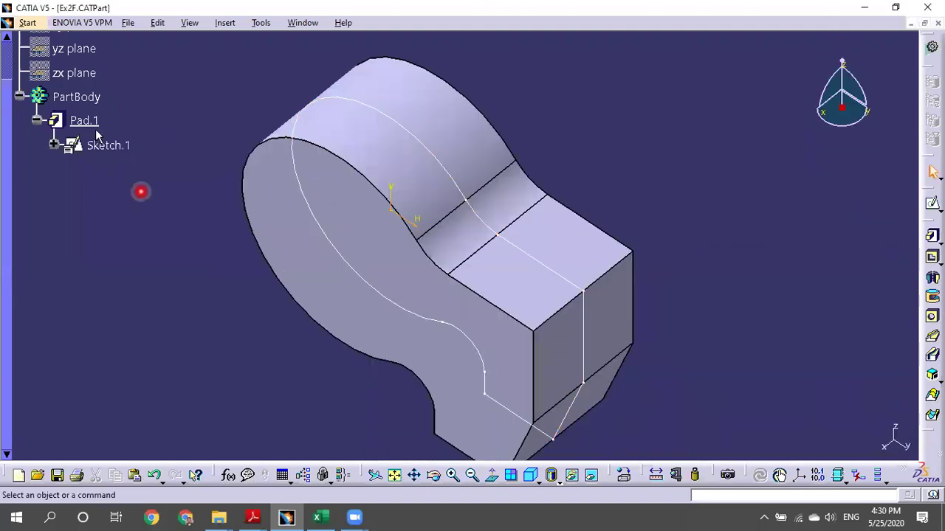
Undo showing the sketch and creating the pad, and inspect individual edges of the bare profile.
key(ctrl+z)
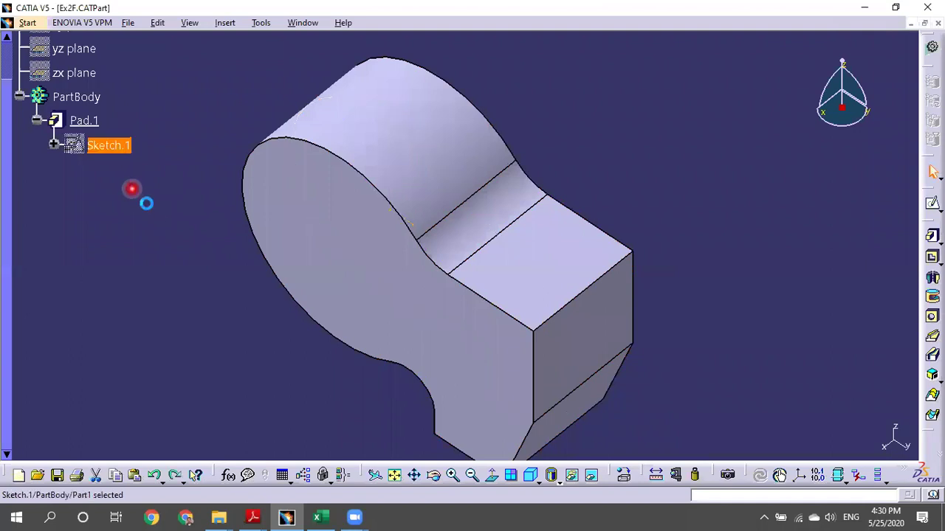
click(572, 200)
click(466, 163)
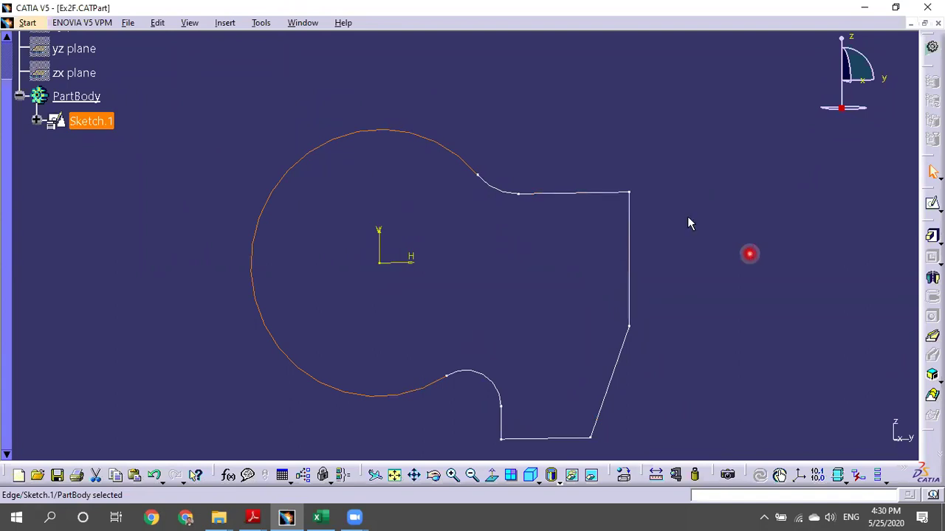
click(561, 193)
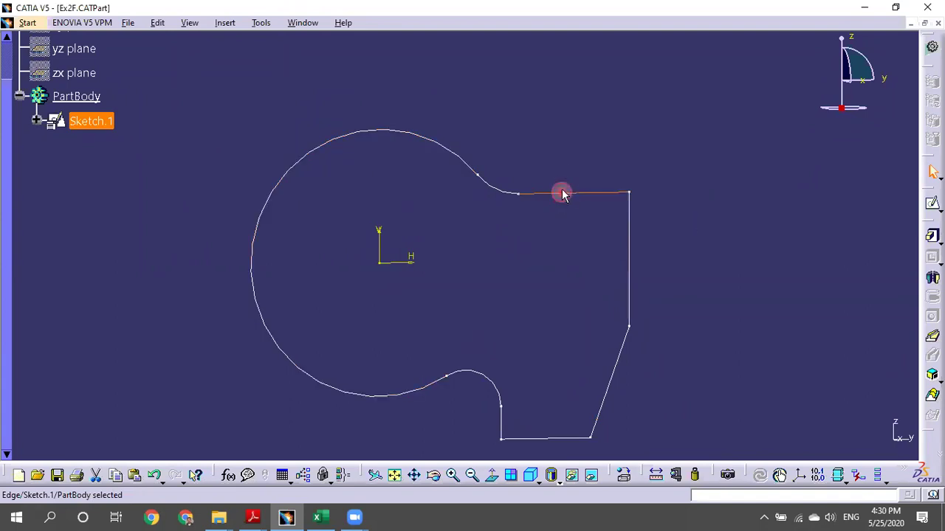
click(825, 271)
middle_drag(583, 212, 479, 244)
Reopen Sketch.1 for editing.
double_click(91, 121)
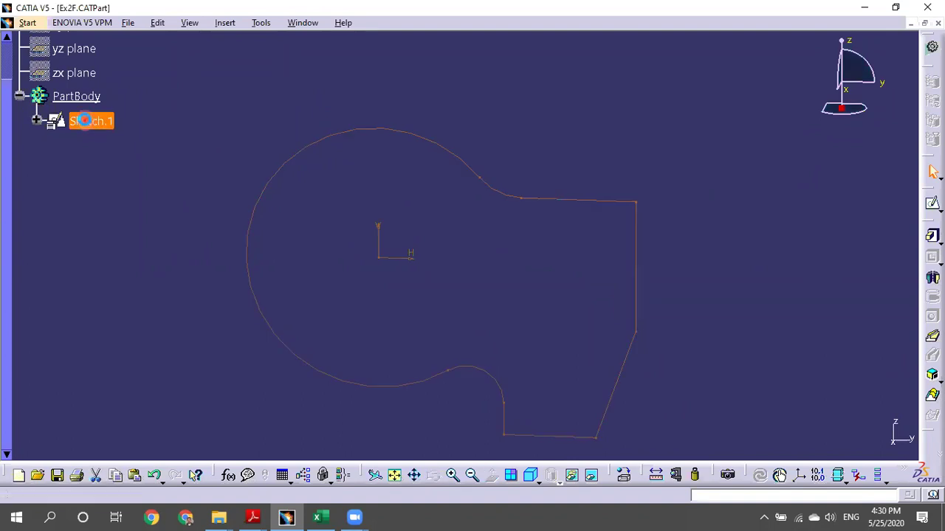
click(893, 438)
middle_drag(670, 321, 681, 342)
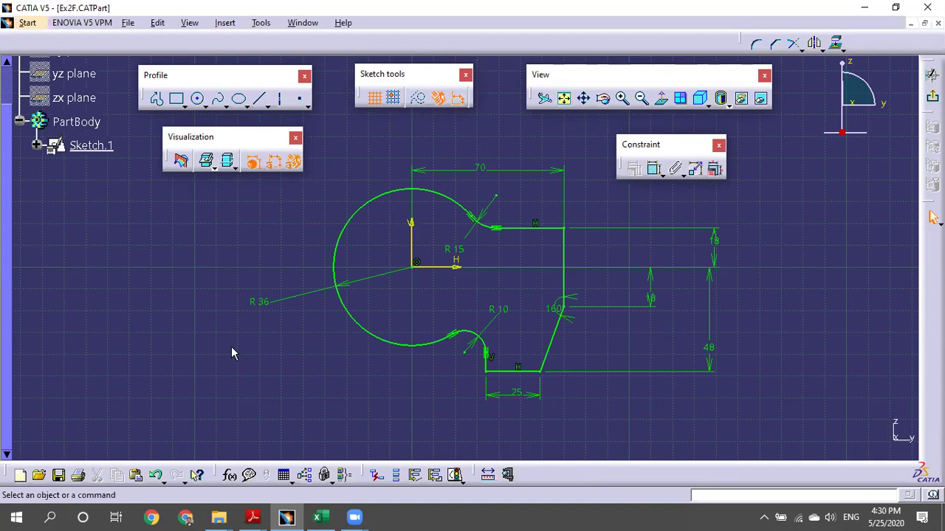
middle_drag(585, 296, 583, 248)
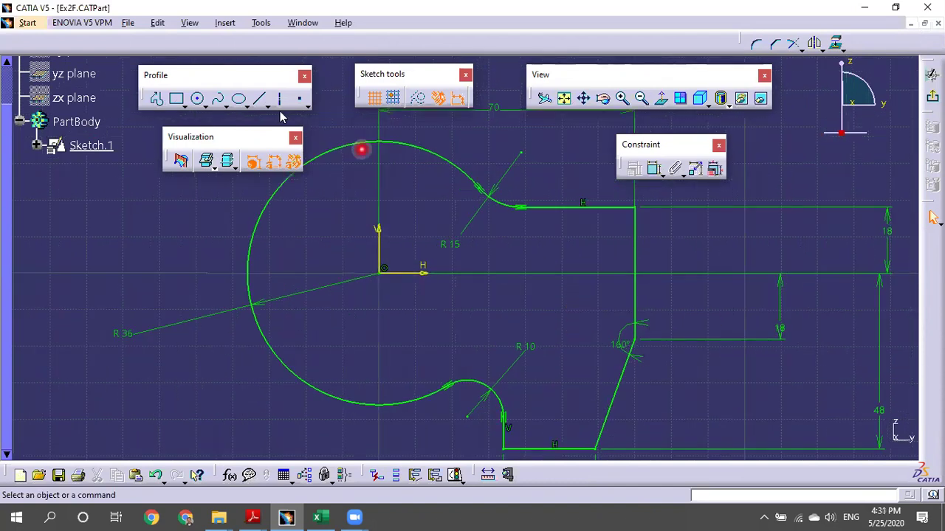
Draw a line overlapping the profile's upper horizontal line, from about 44 mm to about 62 mm from the vertical axis.
click(270, 108)
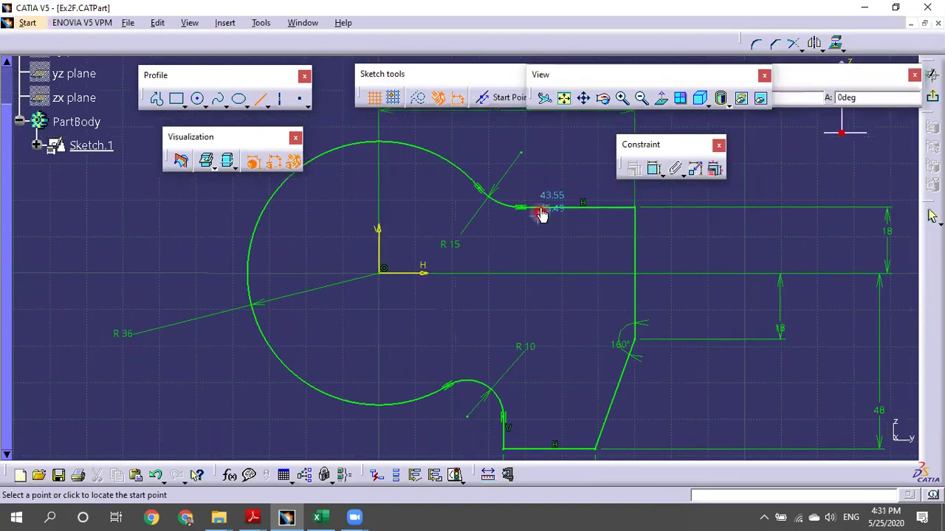
click(539, 209)
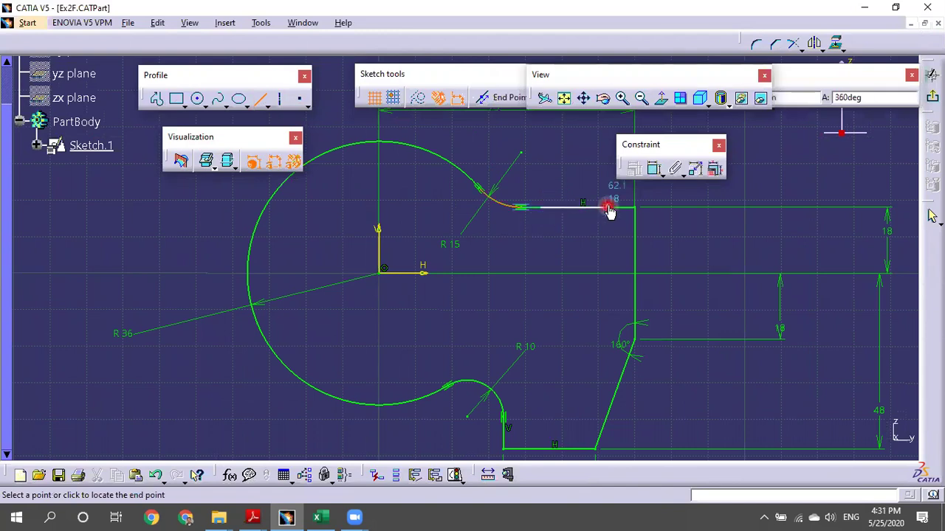
click(609, 210)
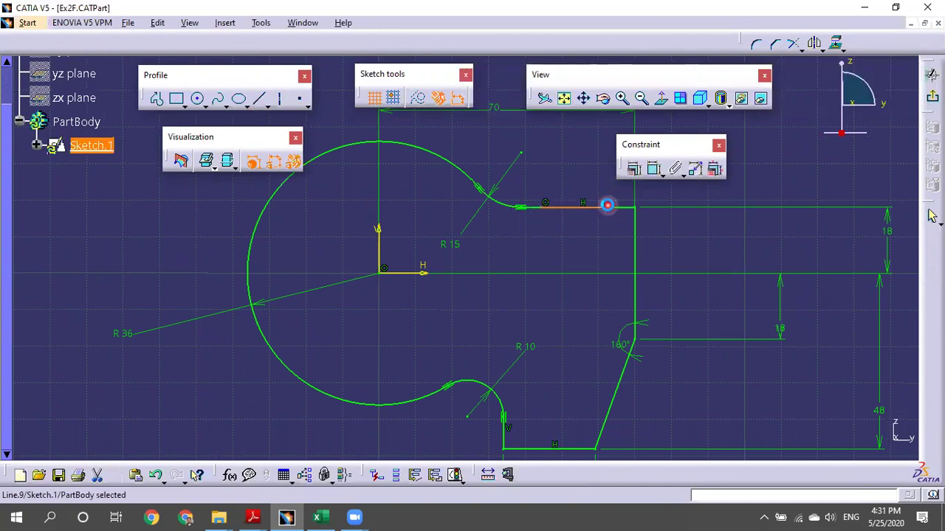
click(760, 234)
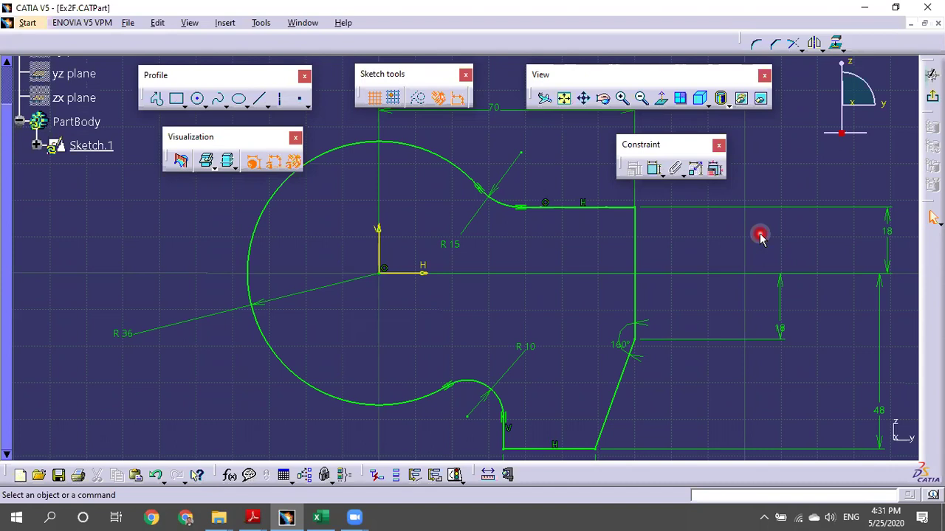
Exit the sketch and try to pad Sketch.1, declining to use the ambiguous sketch and cancelling the pad definition.
click(931, 77)
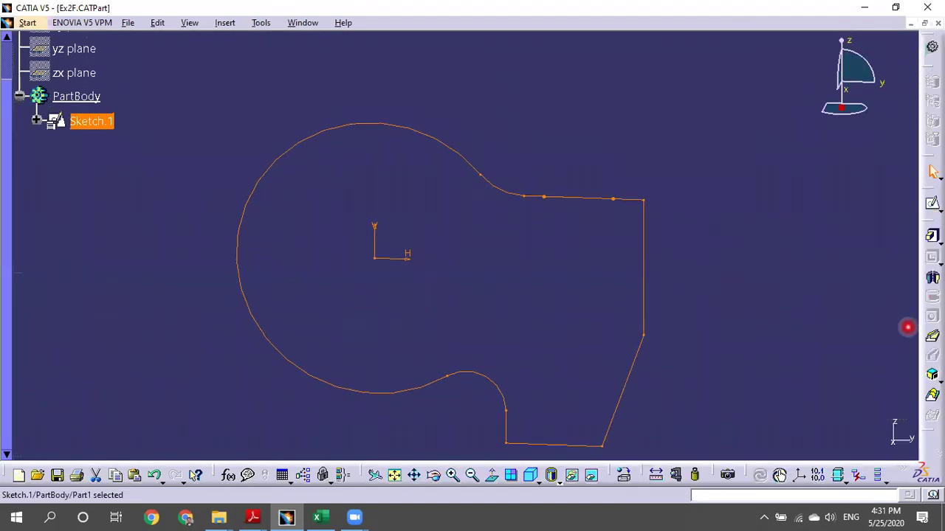
click(932, 236)
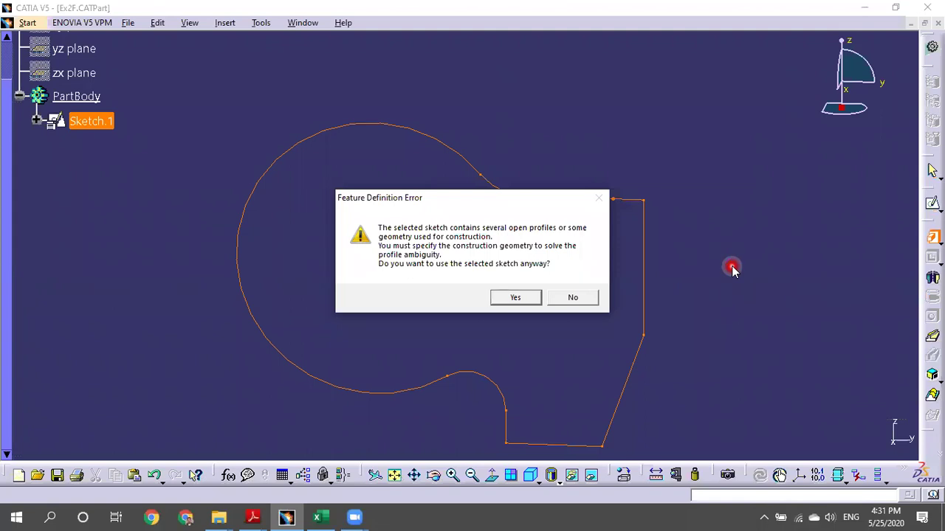
click(587, 297)
click(485, 175)
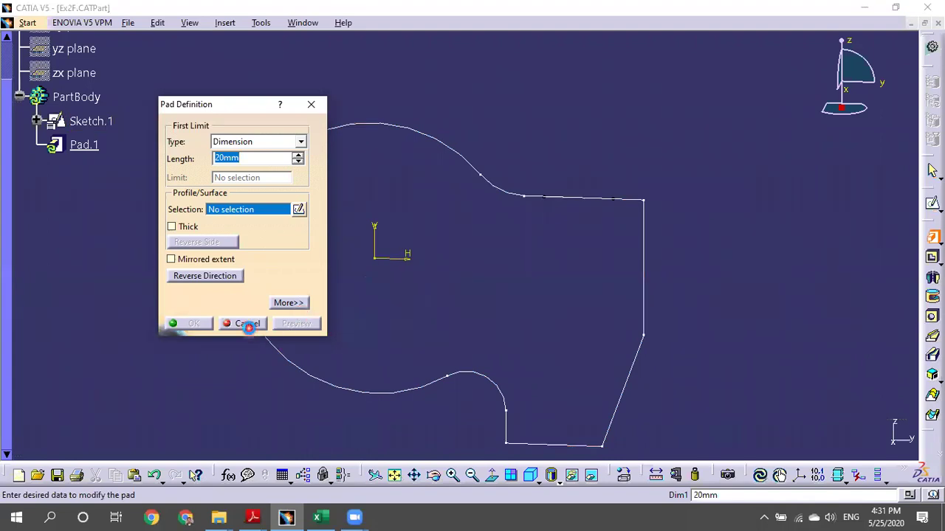
click(248, 323)
click(459, 155)
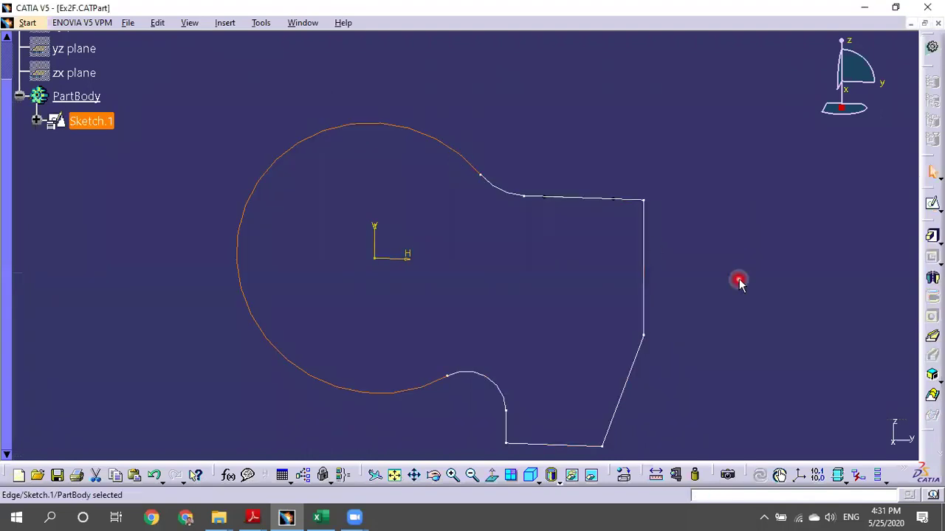
Reopen Sketch.1 and select the short line overlapping the profile's upper horizontal edge.
double_click(111, 122)
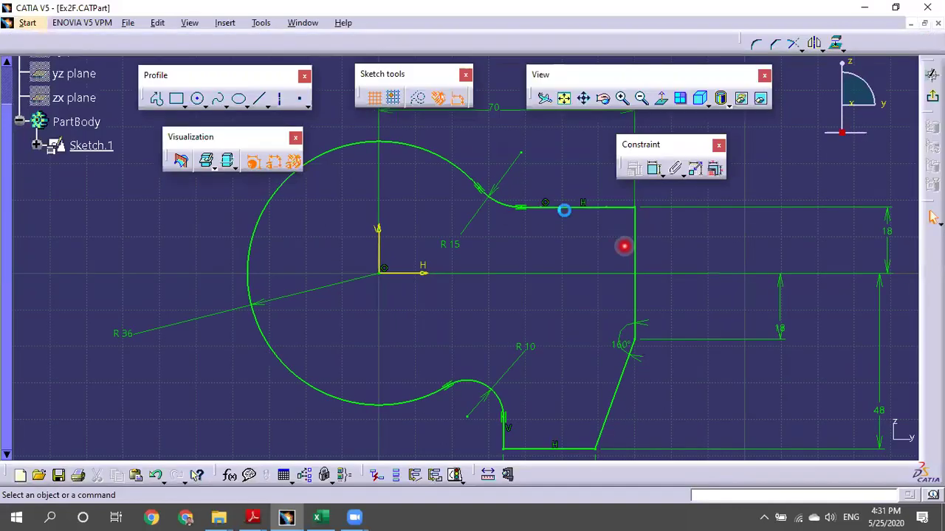
middle_drag(589, 304, 609, 344)
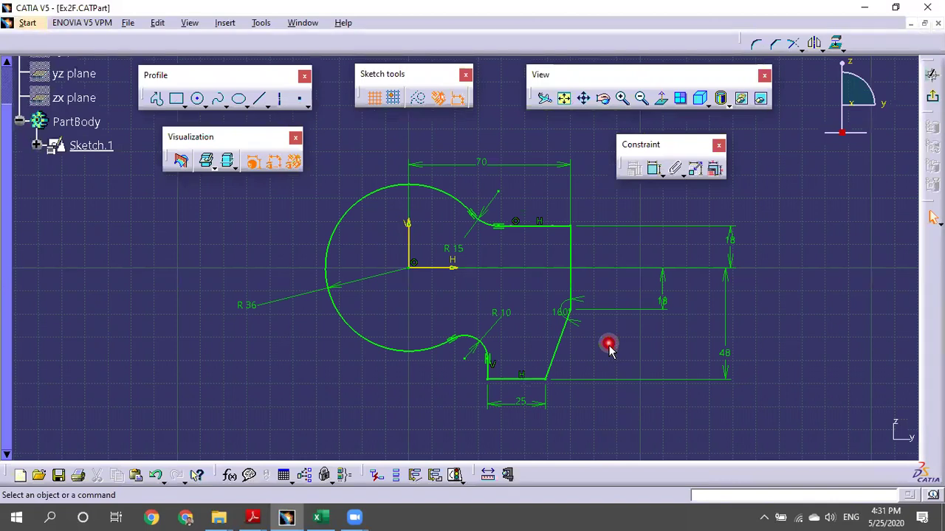
click(531, 148)
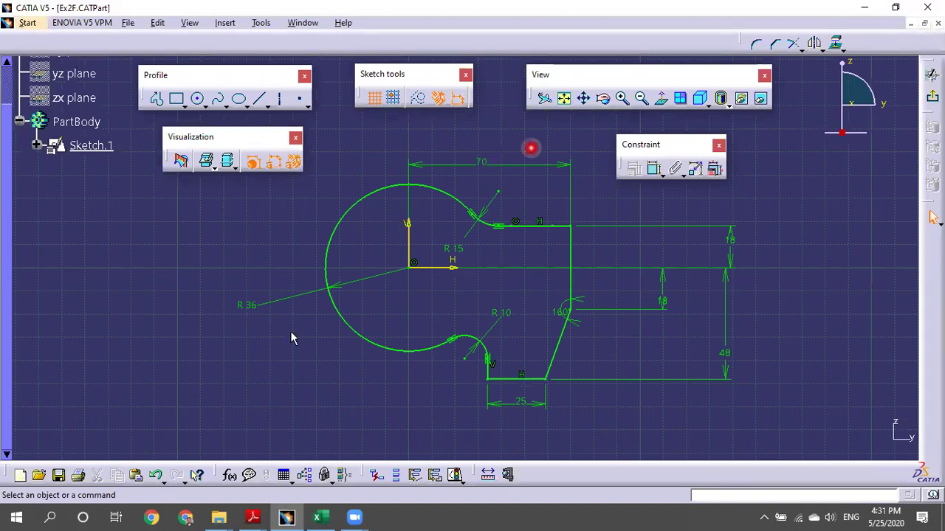
click(696, 304)
click(706, 254)
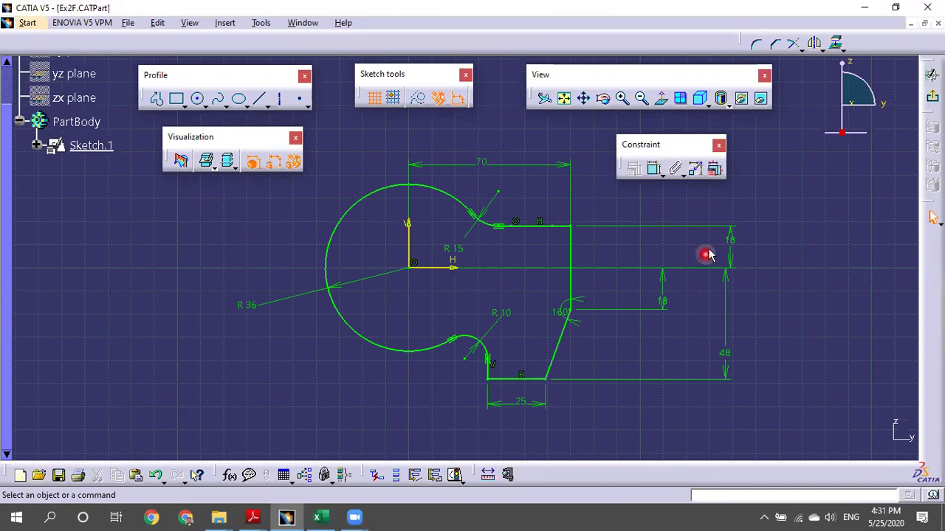
click(530, 227)
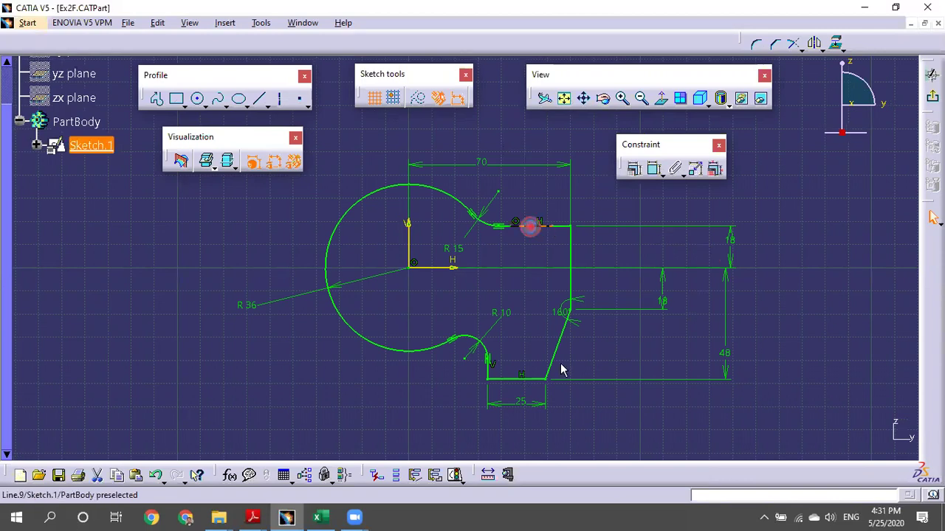
click(910, 137)
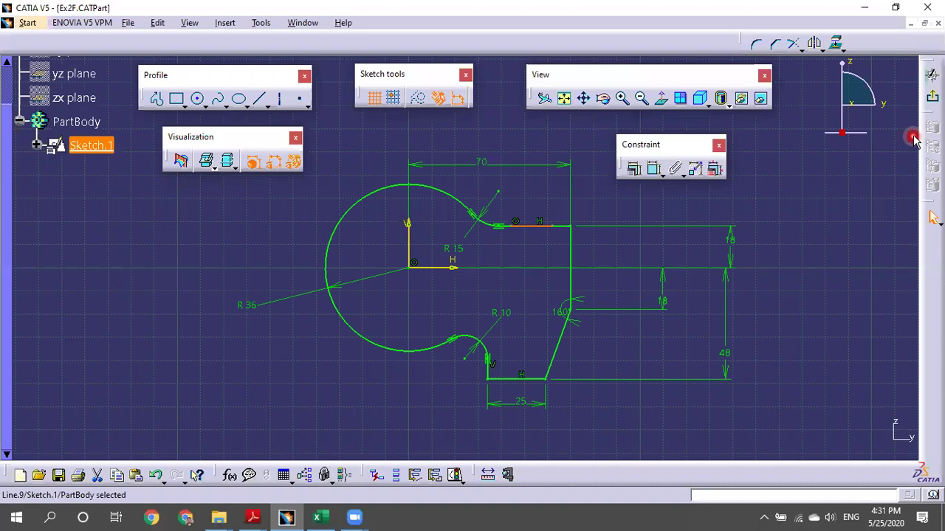
click(838, 242)
click(836, 234)
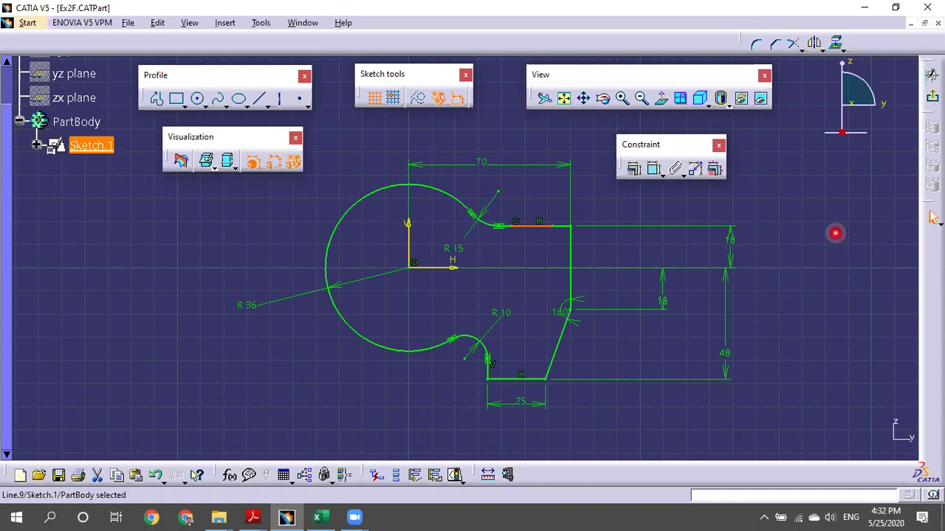
Exit the sketch and preview a 20 mm pad, accepting the ambiguous sketch anyway, and cancel the pad.
click(932, 97)
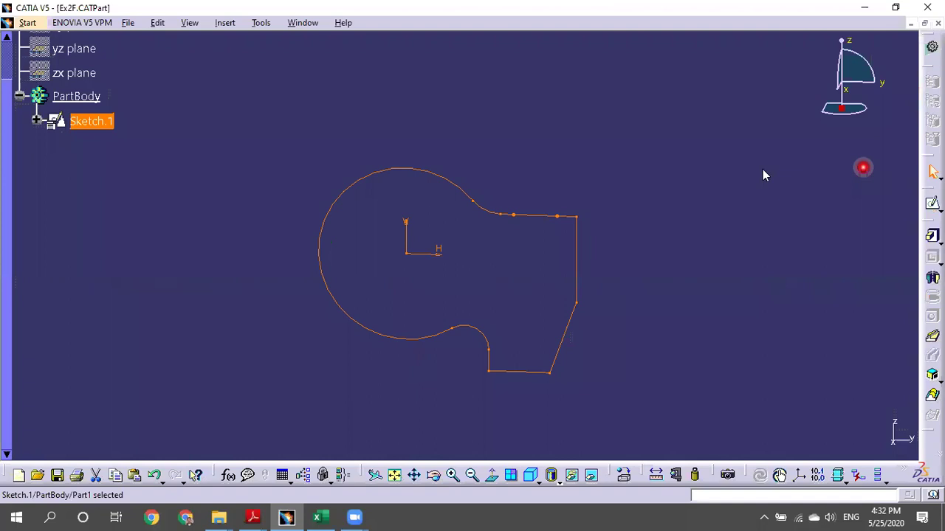
click(503, 302)
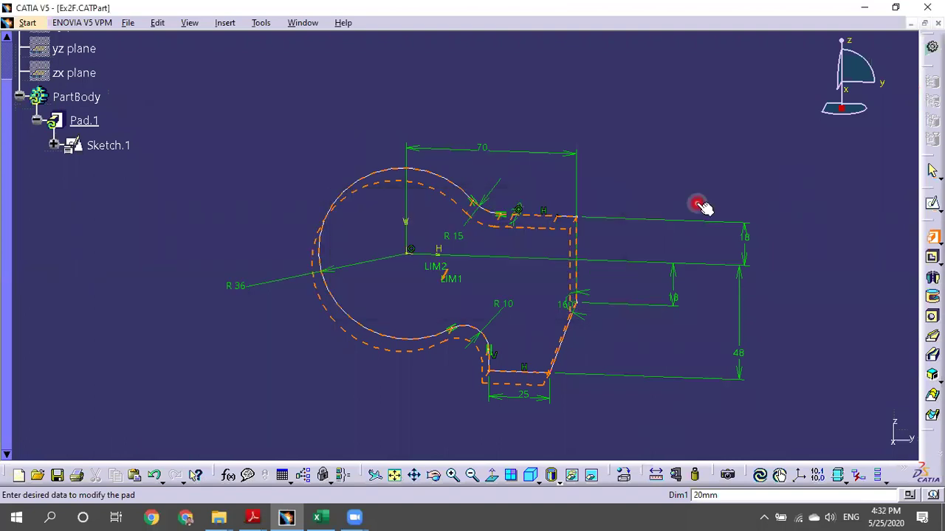
click(237, 319)
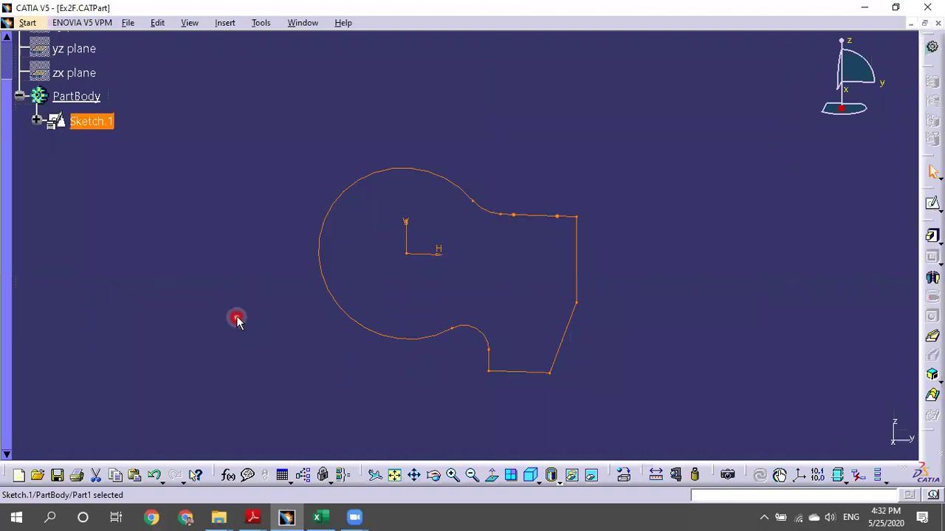
Reopen Sketch.1, examine the geometry status of its elements in Sketch Analysis, and close the analysis.
double_click(96, 123)
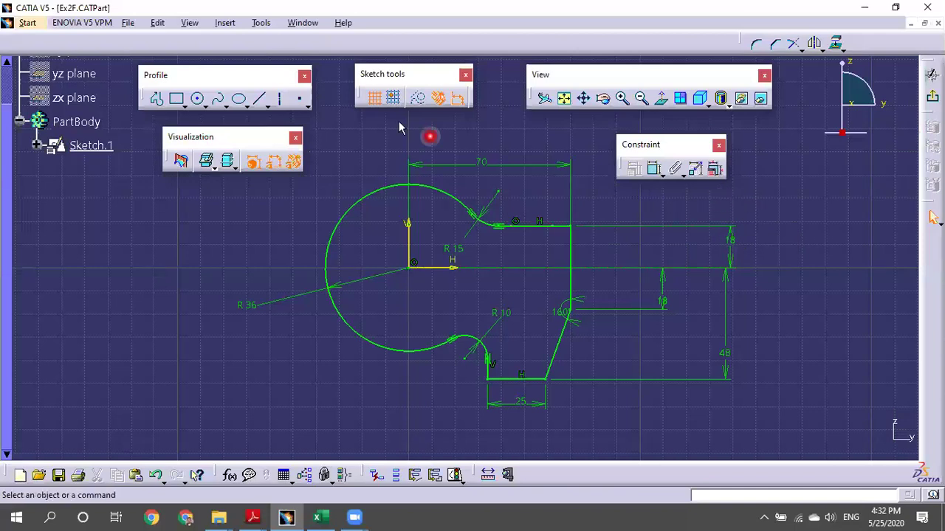
click(262, 23)
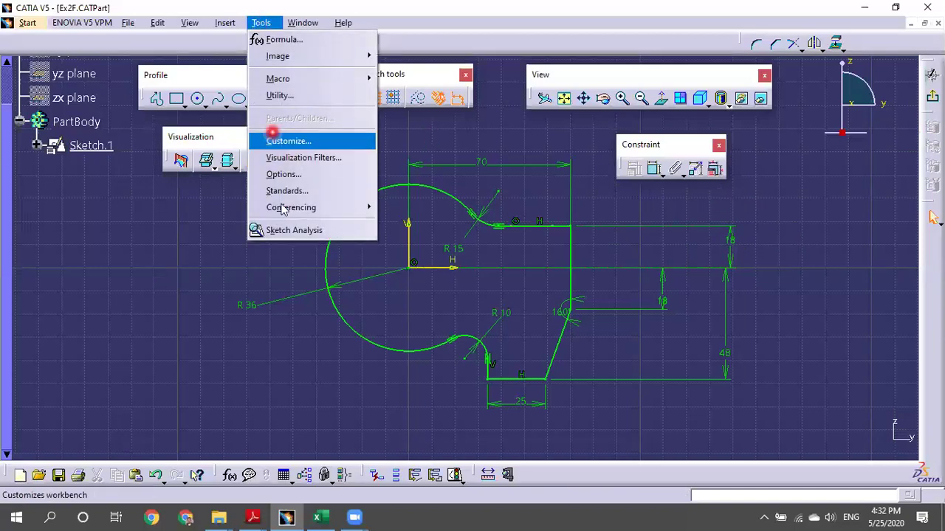
click(256, 230)
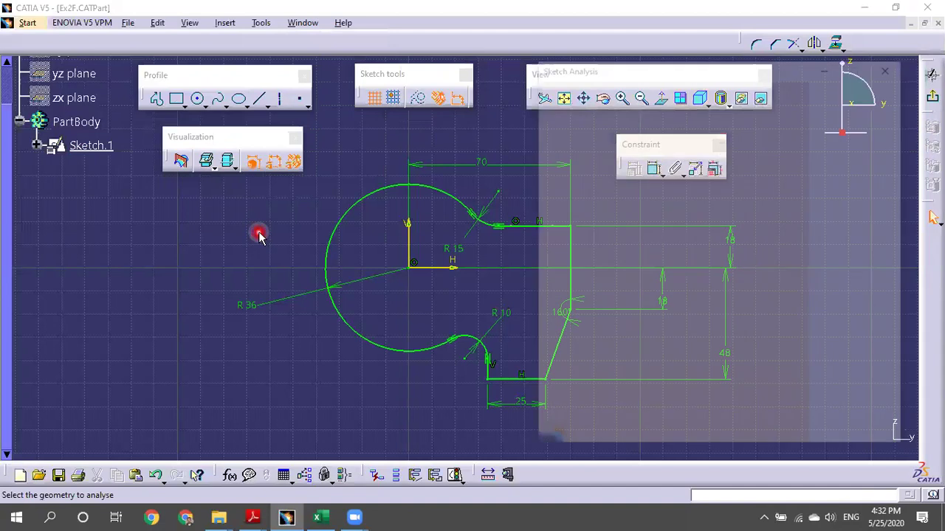
middle_drag(276, 238, 72, 208)
middle_drag(377, 352, 411, 389)
ctrl+middle_drag(420, 338, 399, 271)
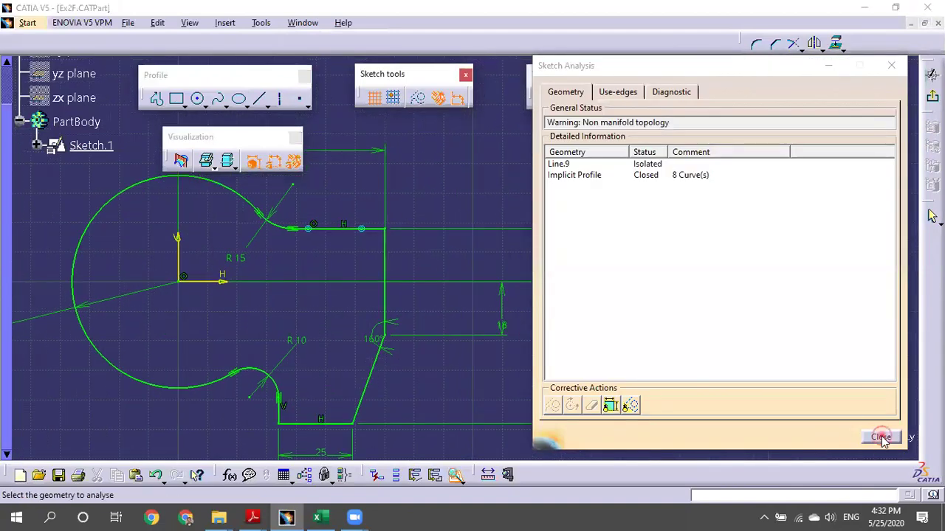
click(881, 437)
Run Sketch Analysis on the open sketch once more.
click(262, 23)
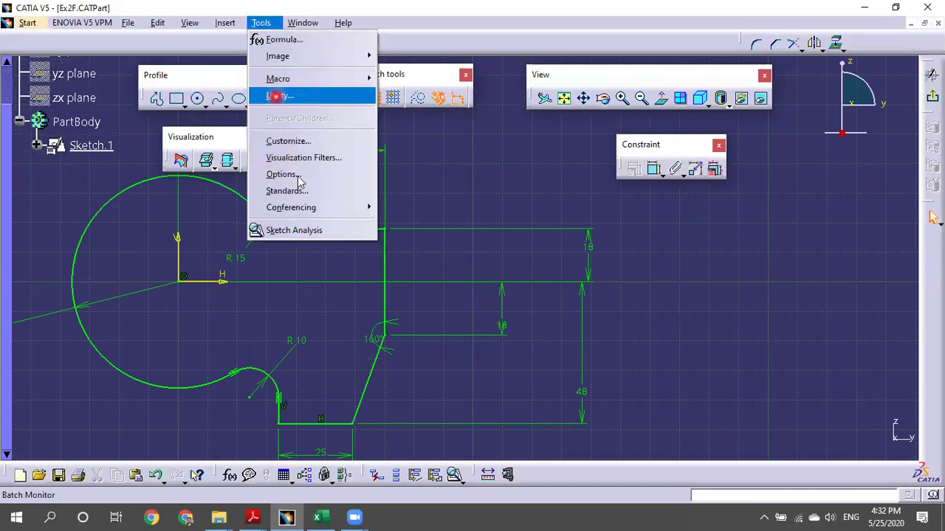
click(277, 228)
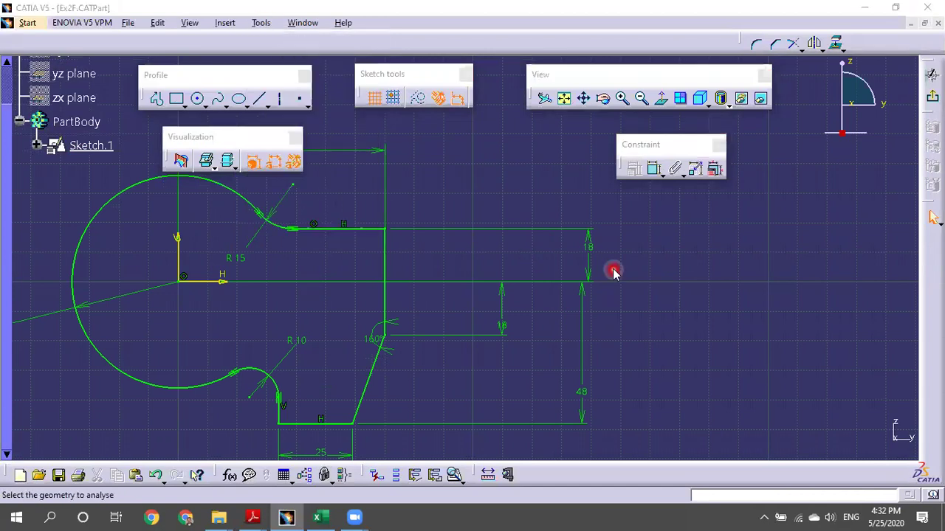
ctrl+middle_drag(465, 243, 465, 235)
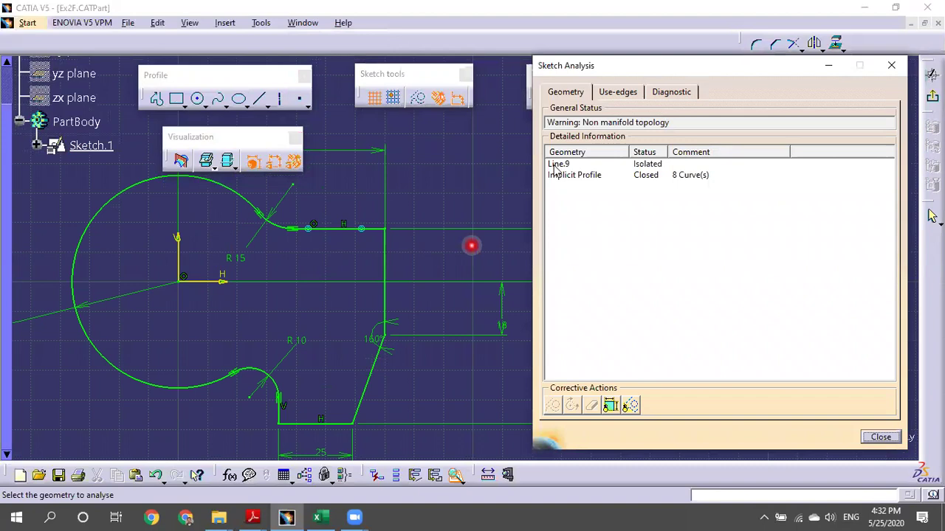
Erase the isolated Line.9 with the Sketch Analysis corrective action, and undo the erasure.
click(555, 165)
click(560, 163)
click(568, 152)
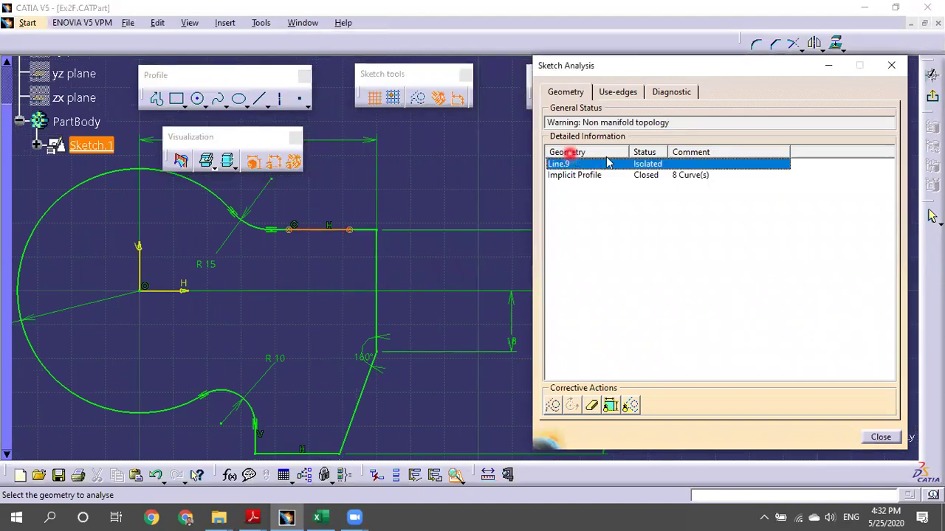
click(637, 164)
click(592, 406)
click(644, 379)
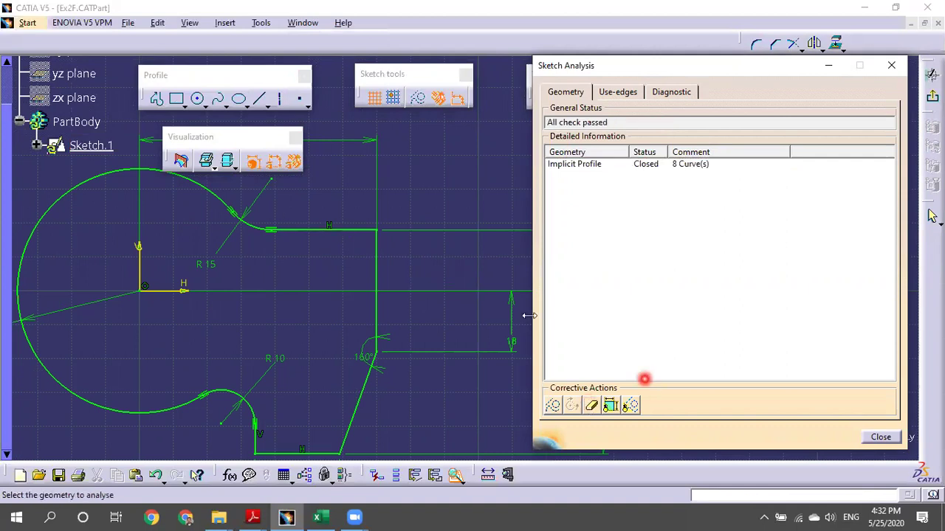
click(378, 254)
click(436, 258)
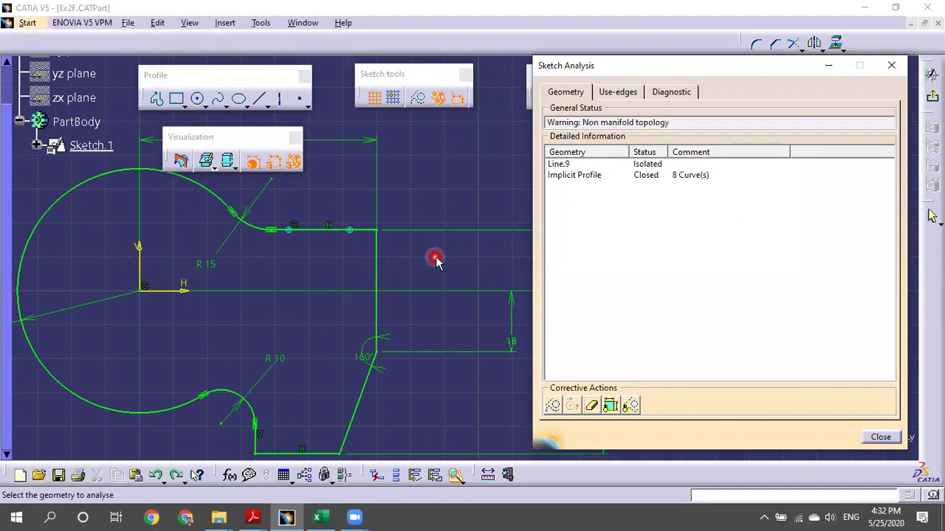
Delete the restored Line.9 as a Sketch Analysis correction and close the analysis.
click(558, 164)
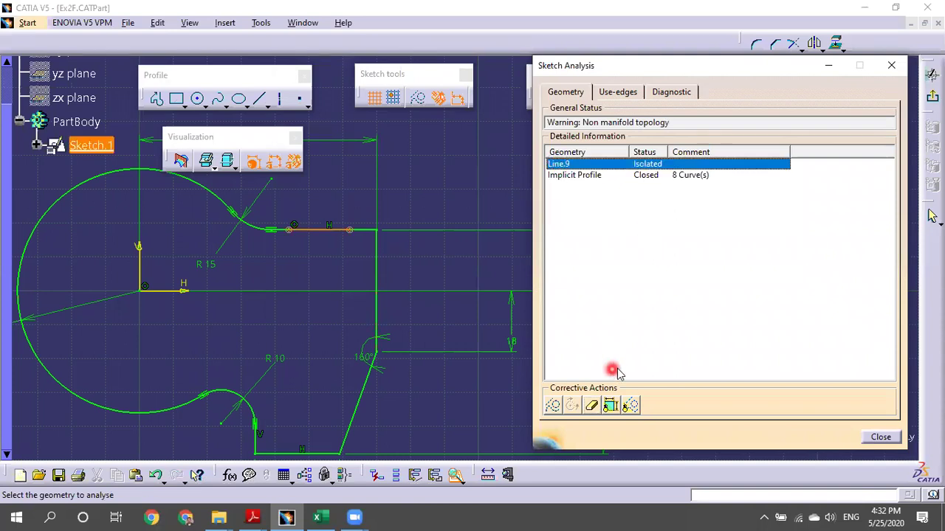
click(594, 407)
click(886, 441)
Exit the sketch, test the cleaned profile with a 20 mm pad, and undo the pad.
middle_drag(707, 345, 856, 331)
click(932, 96)
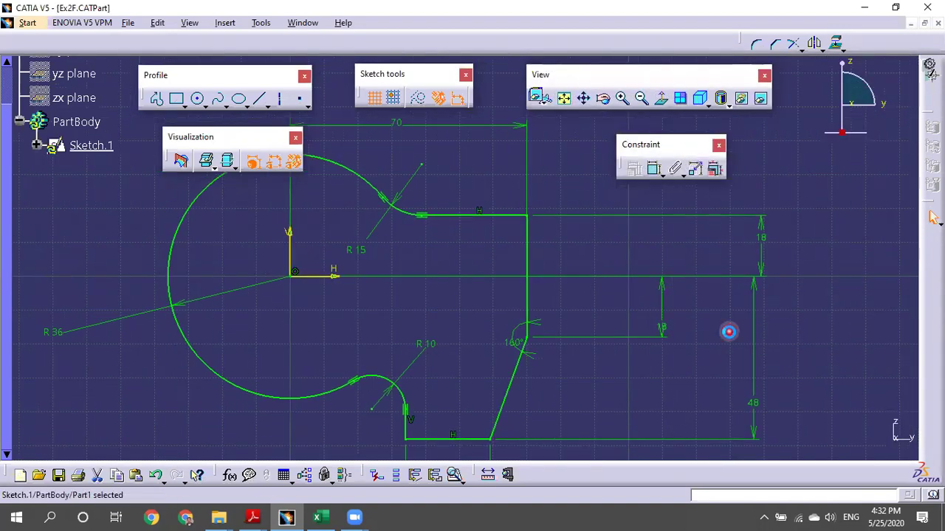
click(729, 331)
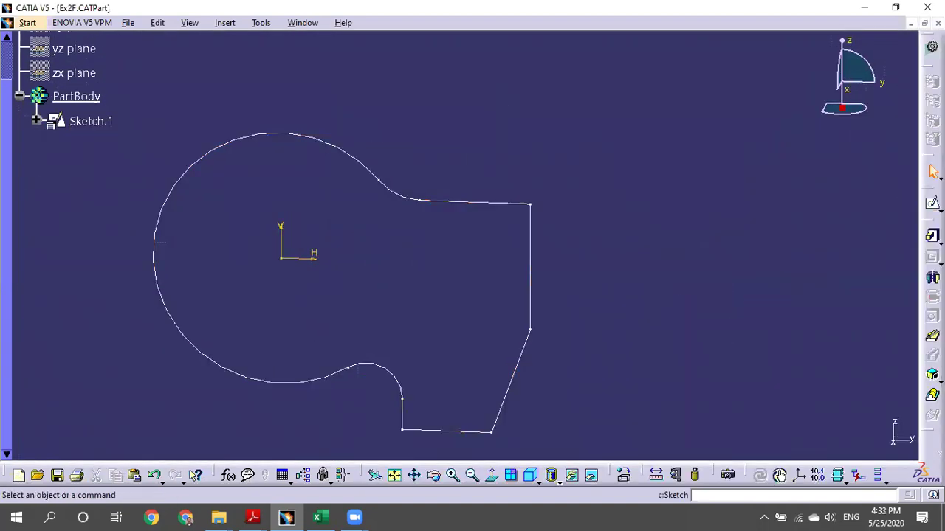
click(932, 236)
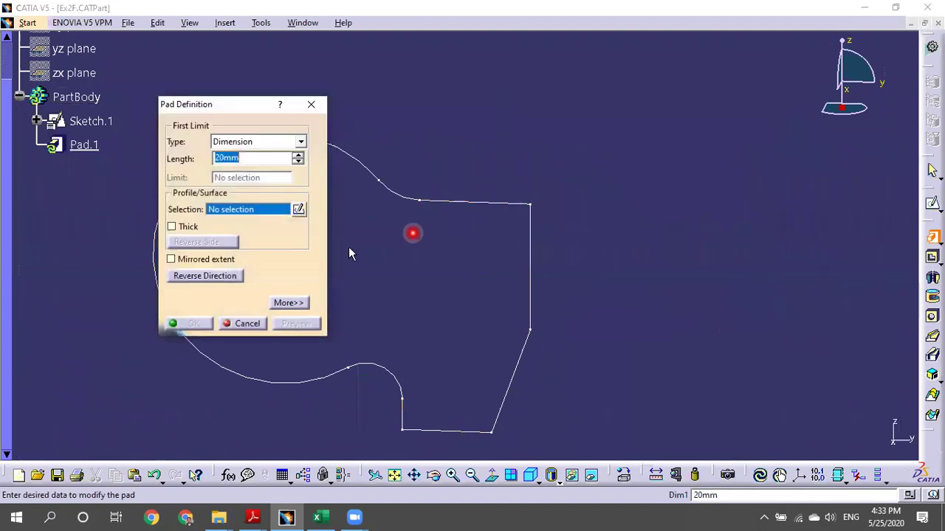
click(506, 202)
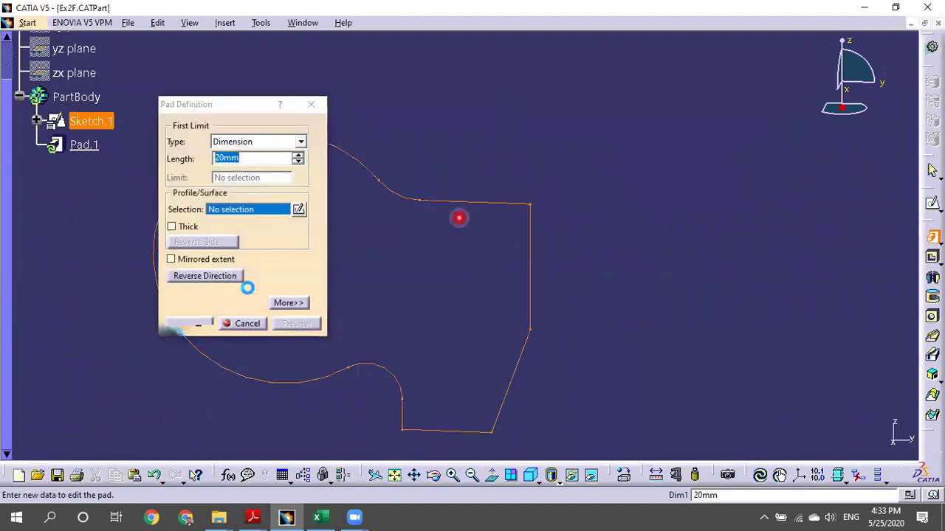
click(198, 324)
middle_drag(669, 234, 229, 284)
key(ctrl+z)
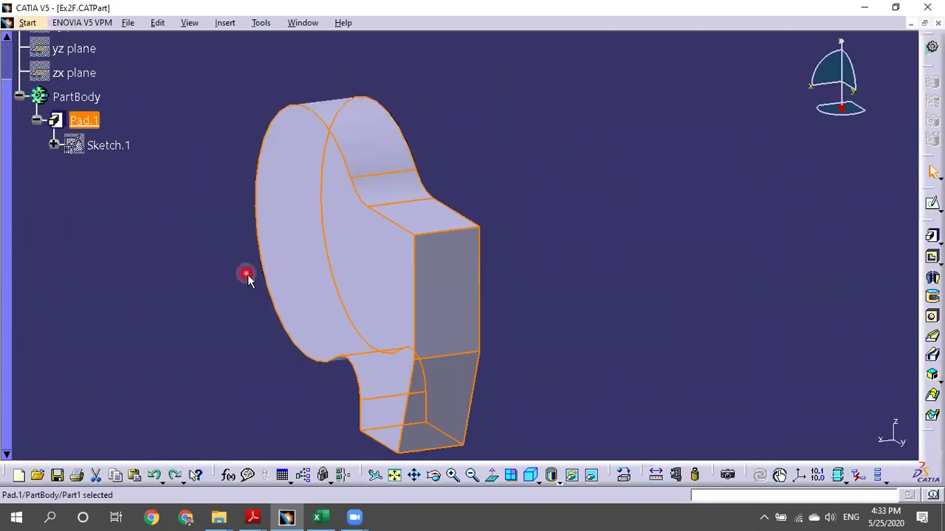
key(ctrl+z)
Reopen Sketch.1, look over its constrained profile, and exit the sketch.
double_click(94, 121)
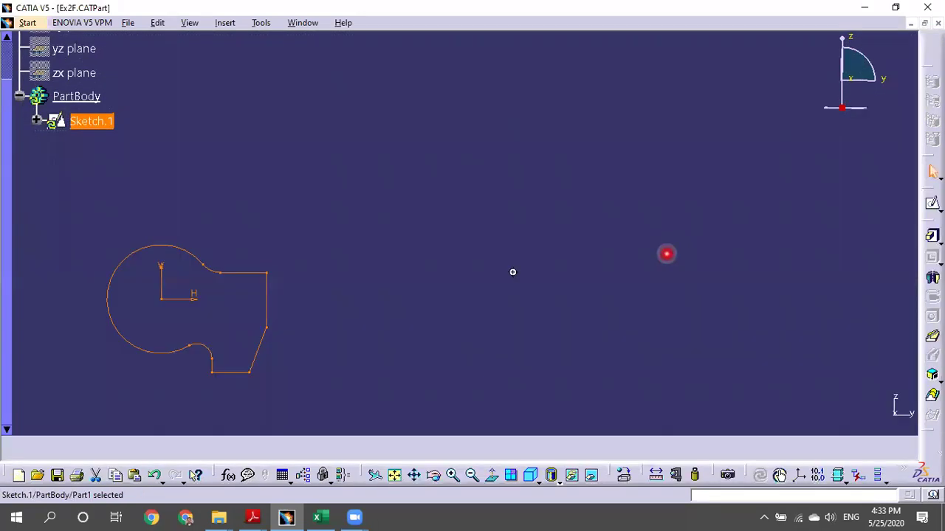
mouse_move(512, 272)
middle_down()
mouse_move(701, 261)
mouse_move(557, 212)
mouse_move(665, 263)
mouse_move(646, 352)
middle_up()
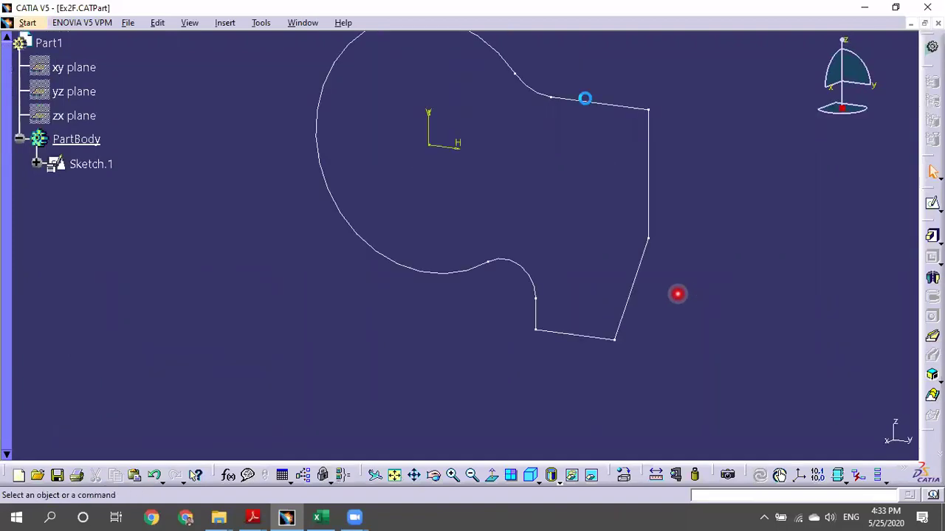
click(583, 101)
click(85, 162)
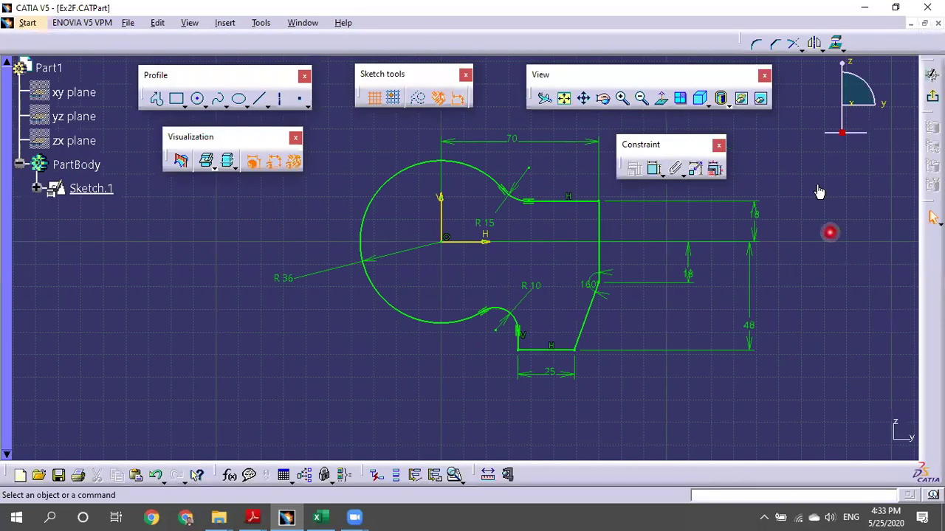
mouse_move(737, 278)
middle_down()
mouse_move(440, 234)
mouse_move(742, 263)
mouse_move(729, 116)
mouse_move(578, 146)
middle_up()
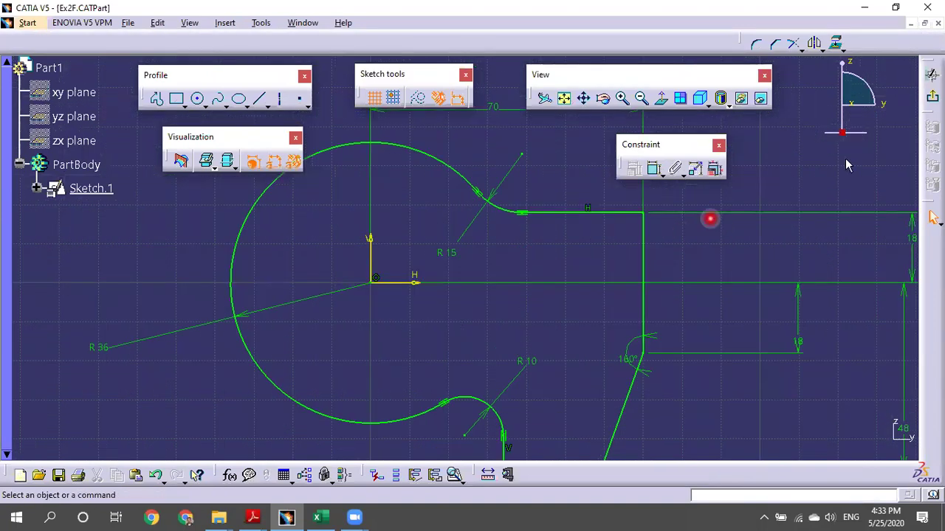
click(929, 96)
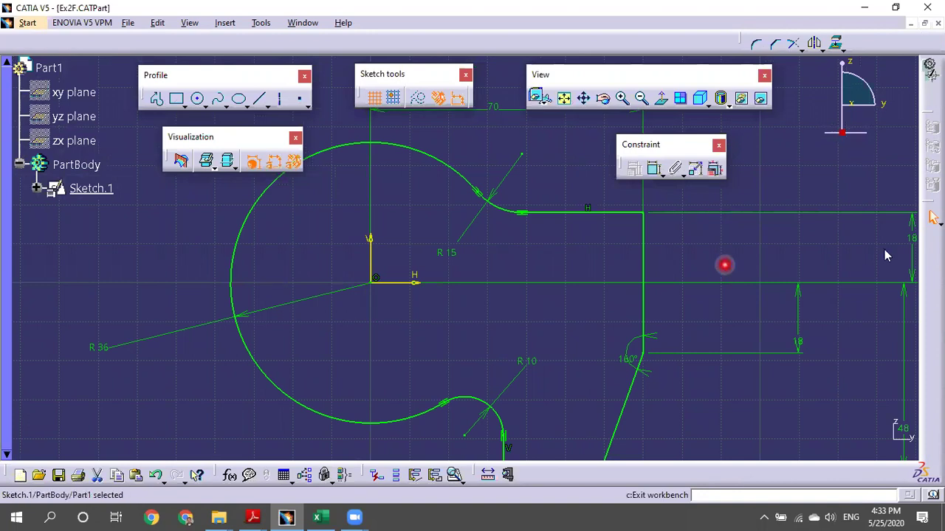
Try to pad Sketch.1, decline using the sketch with its standard-element points, and cancel the pad definition.
click(933, 238)
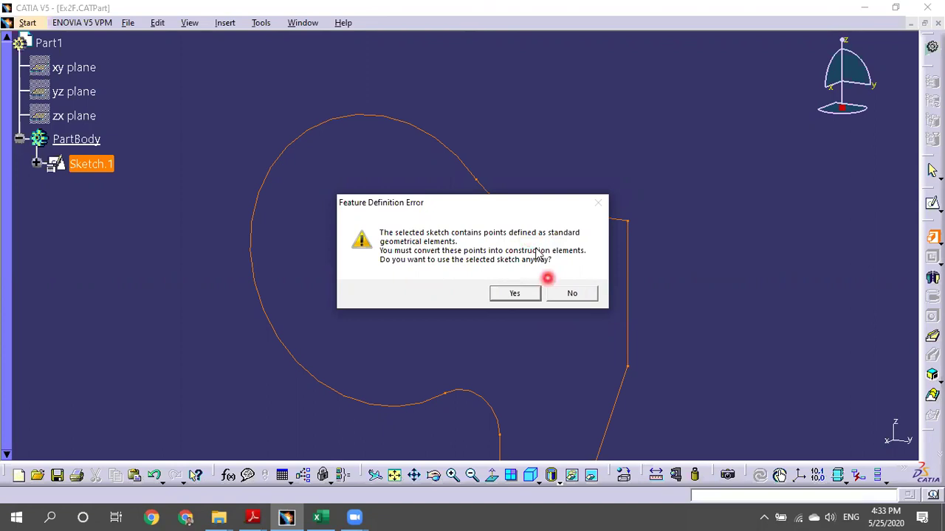
click(586, 296)
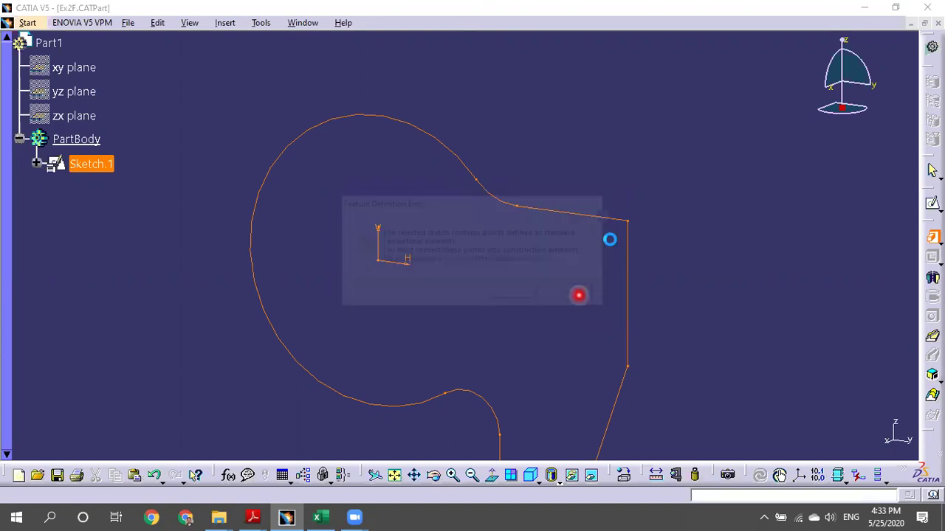
click(557, 215)
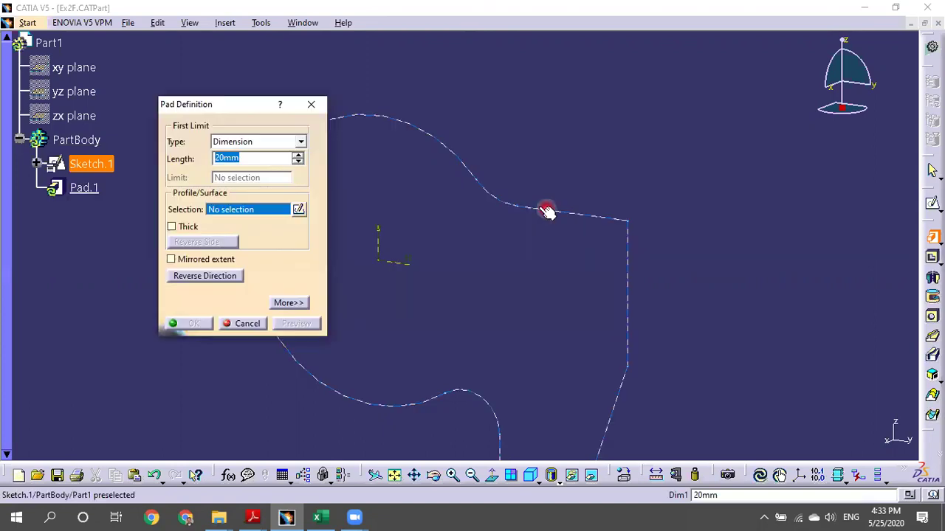
click(247, 324)
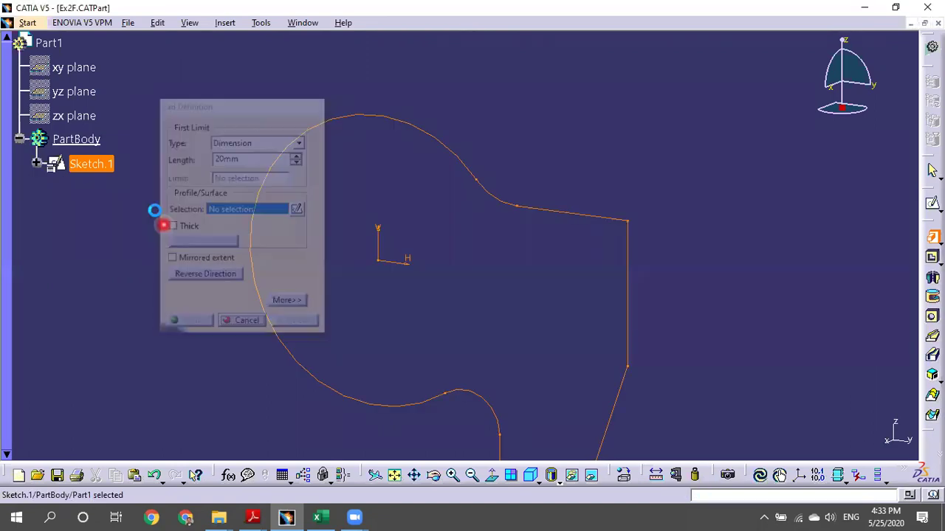
Reopen Sketch.1 for editing and run Sketch Analysis on its geometry.
double_click(548, 204)
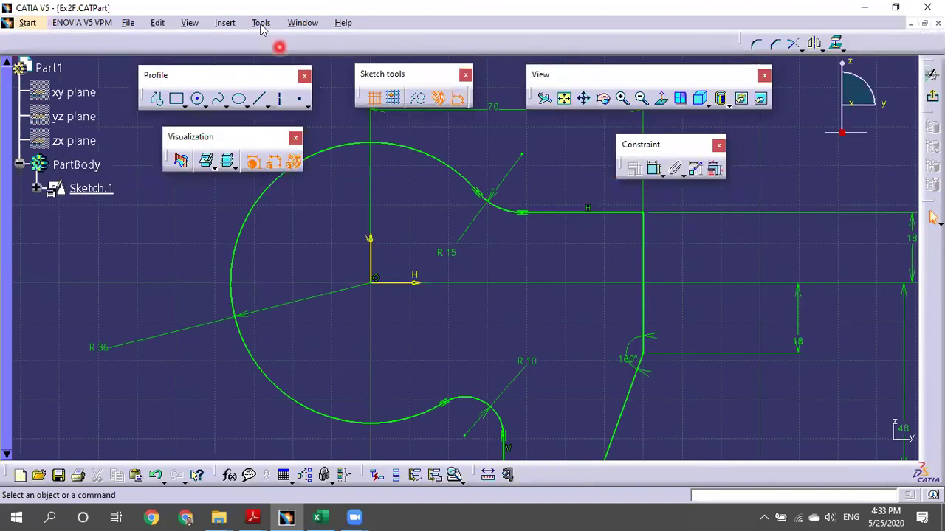
click(260, 23)
click(306, 231)
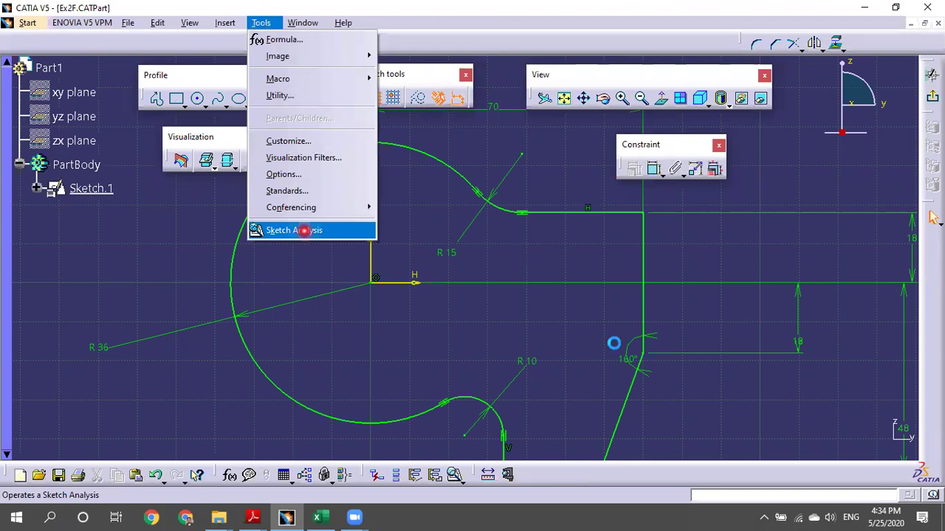
Reframe the view on the isolated Point.40, remove that point from the sketch, and close the analysis.
middle_drag(402, 308, 291, 258)
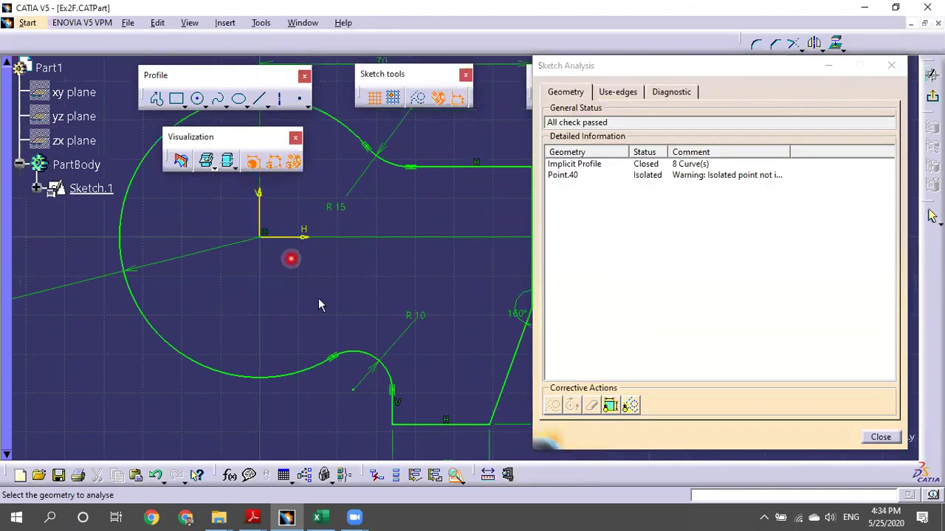
click(554, 177)
mouse_move(481, 225)
middle_down()
mouse_move(349, 276)
mouse_move(332, 261)
middle_up()
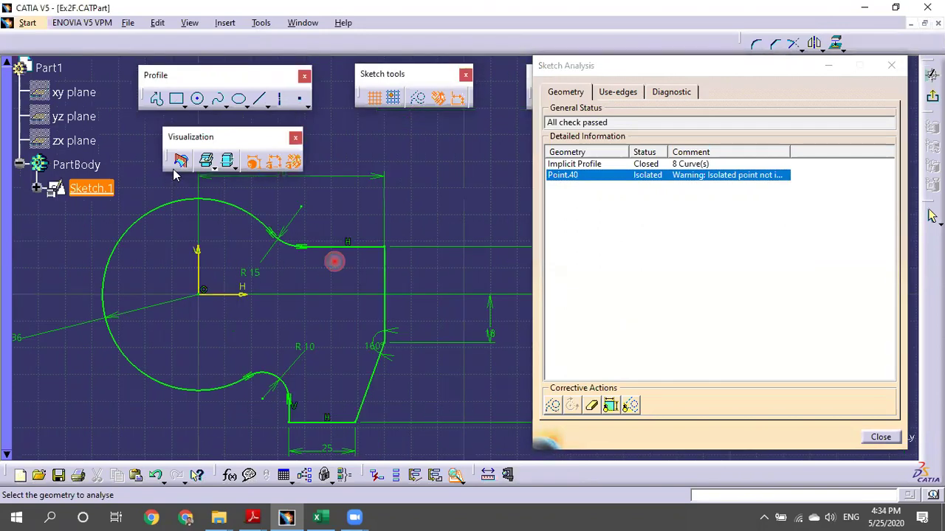
right_click(561, 179)
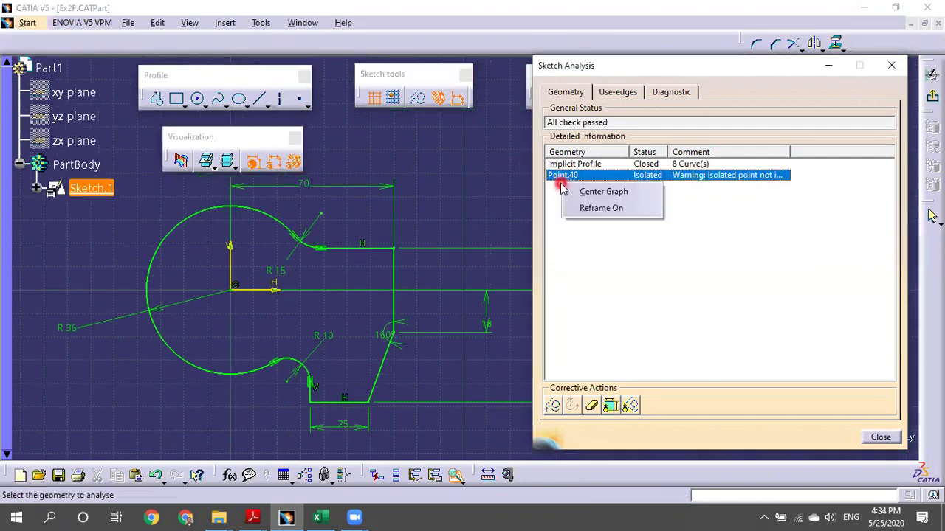
click(597, 211)
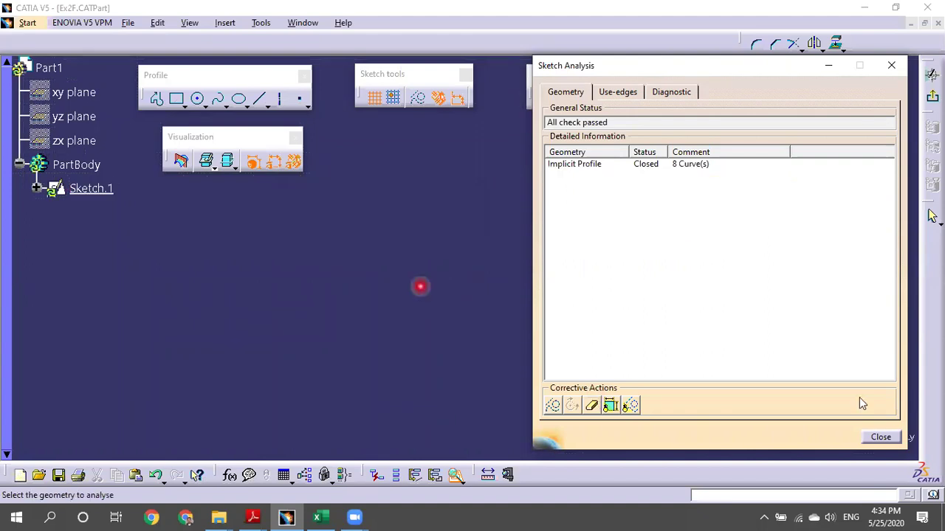
click(880, 436)
Exit the sketch and extrude the cleaned Sketch.1 profile as a 20 mm pad.
mouse_move(860, 284)
middle_down()
mouse_move(711, 247)
mouse_move(622, 323)
mouse_move(616, 382)
mouse_move(710, 251)
mouse_move(931, 206)
middle_up()
click(932, 96)
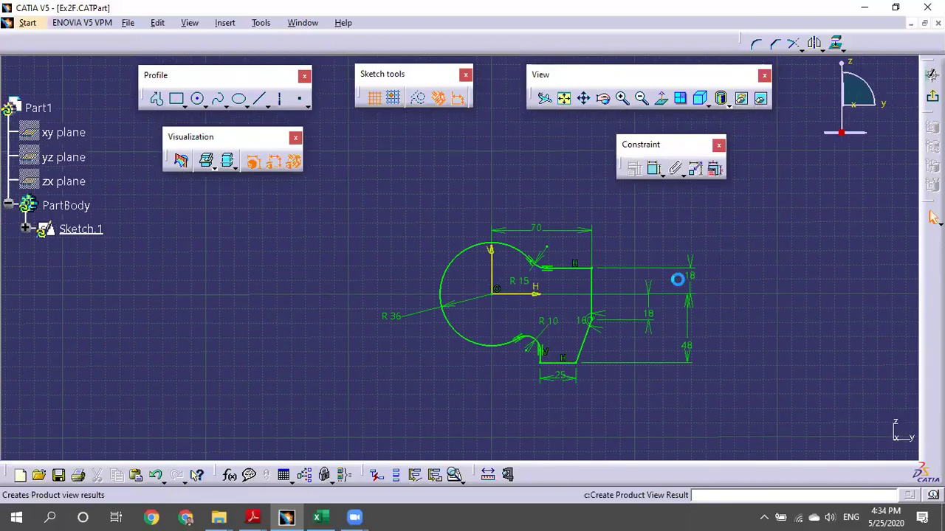
click(936, 241)
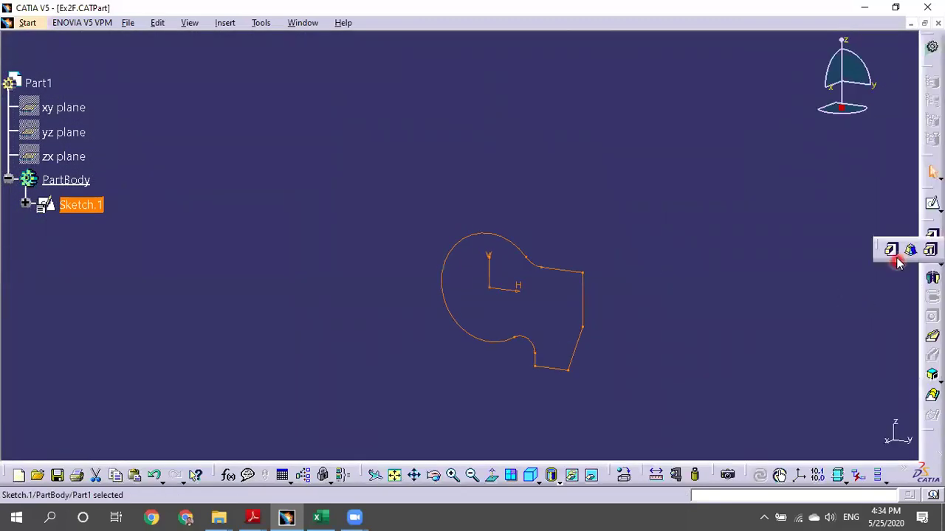
click(891, 249)
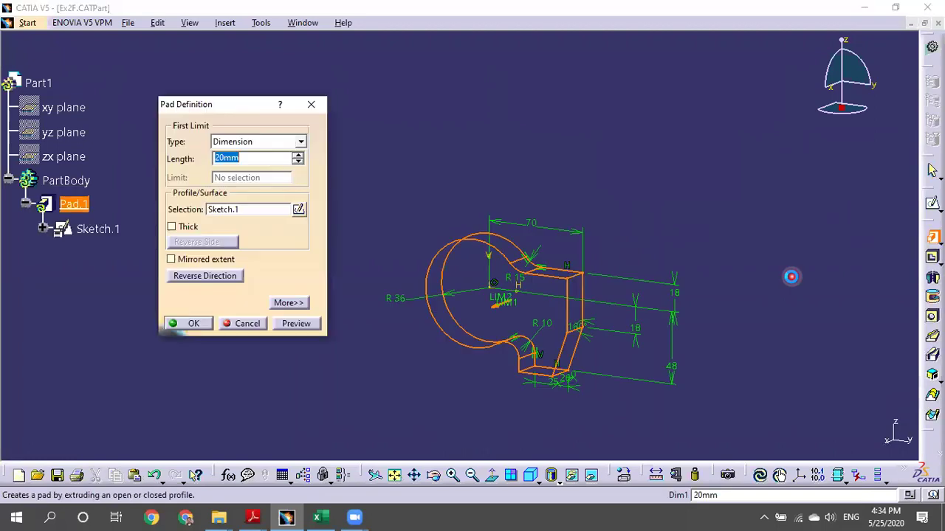
click(191, 325)
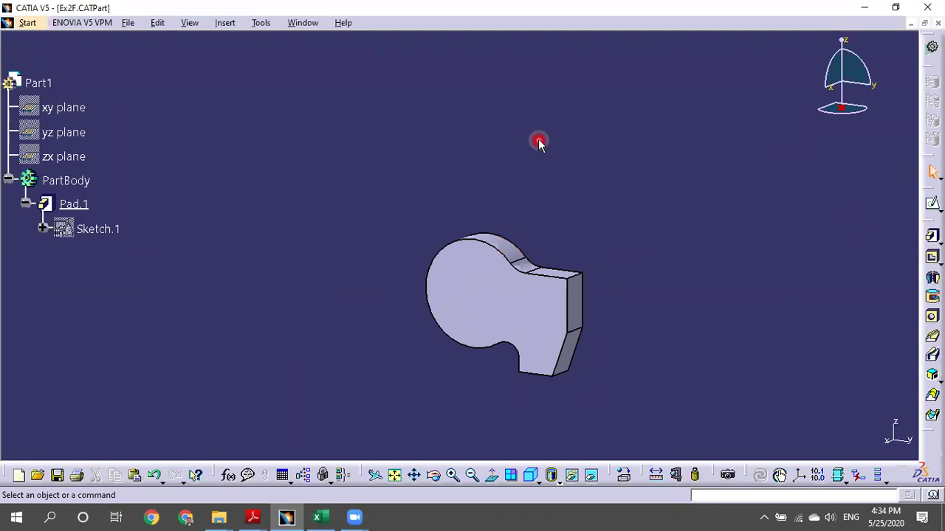
Reopen Sketch.1 under the pad and review the dimensions and constraints of its full profile.
double_click(111, 228)
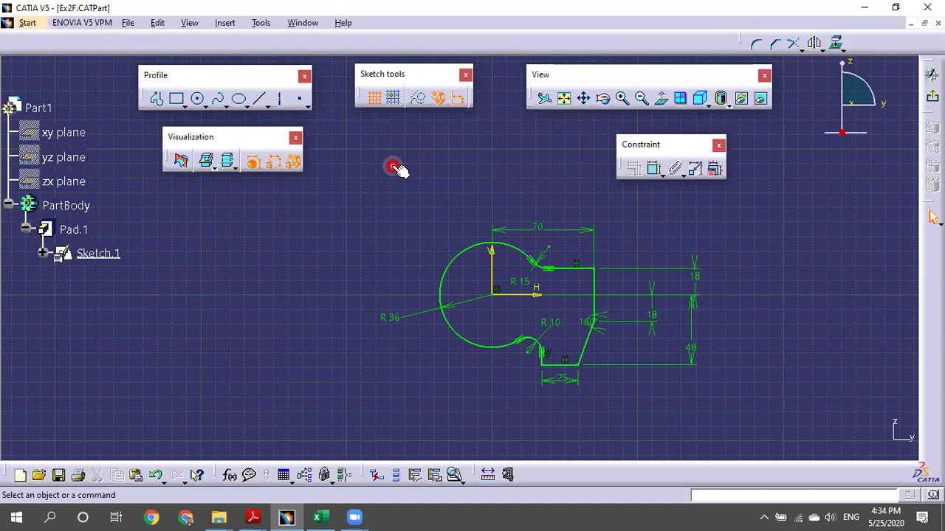
mouse_move(561, 320)
middle_down()
mouse_move(531, 264)
mouse_move(468, 271)
mouse_move(620, 355)
middle_up()
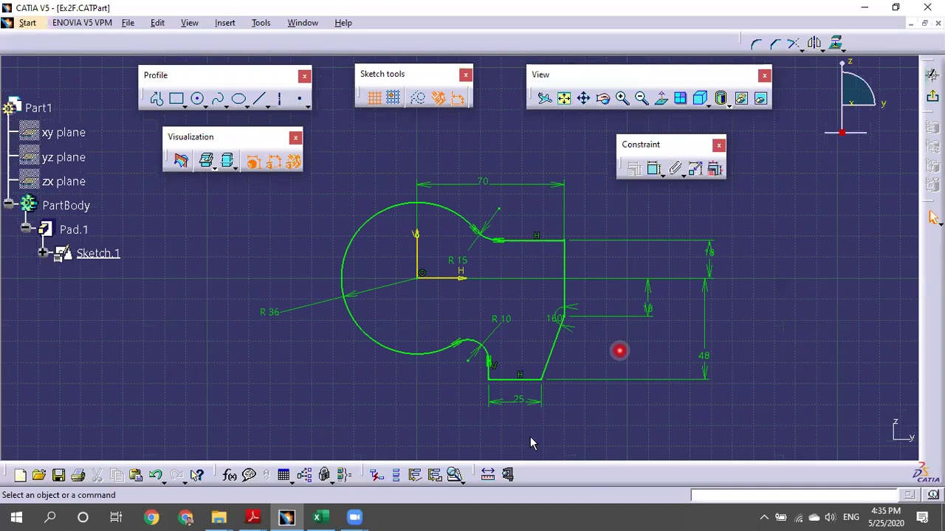
click(743, 419)
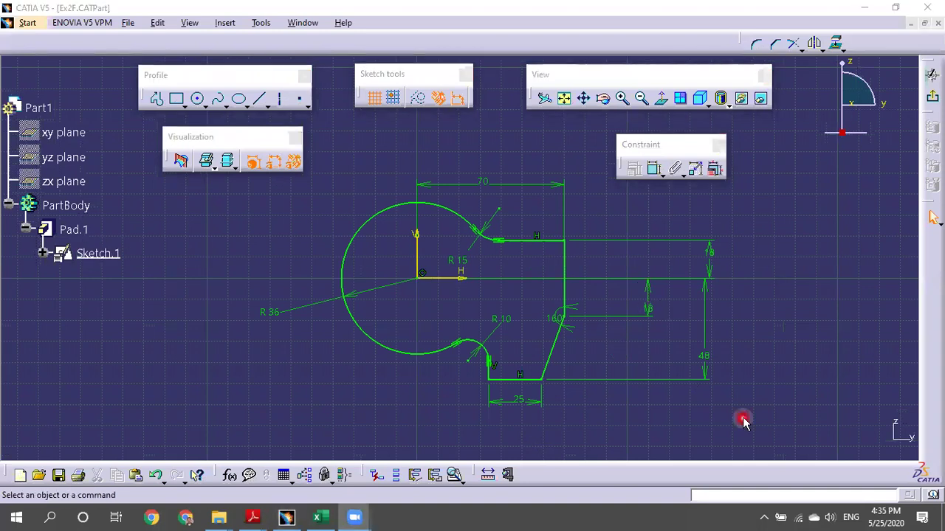